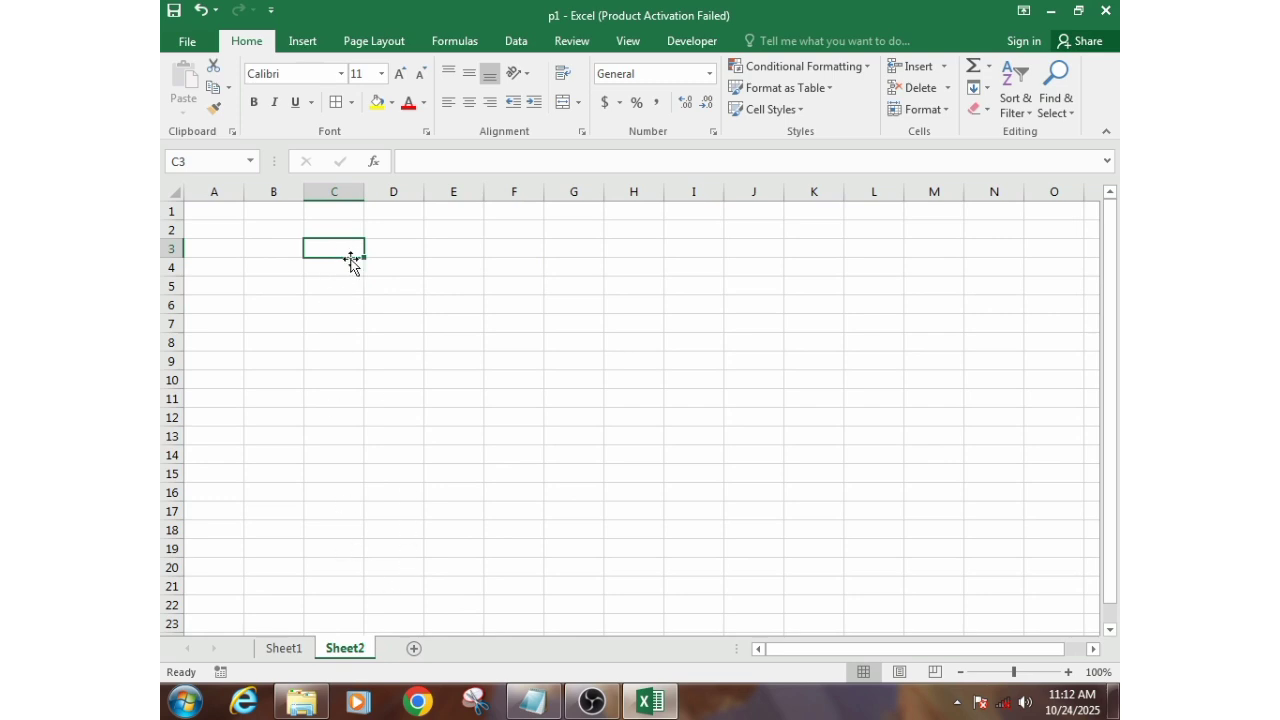
- Enter 1 and 2 in cells C3 and C4, and fill the number series down to 20 in C22
{"action": "type", "text": "1"}
{"action": "key", "text": "Return"}
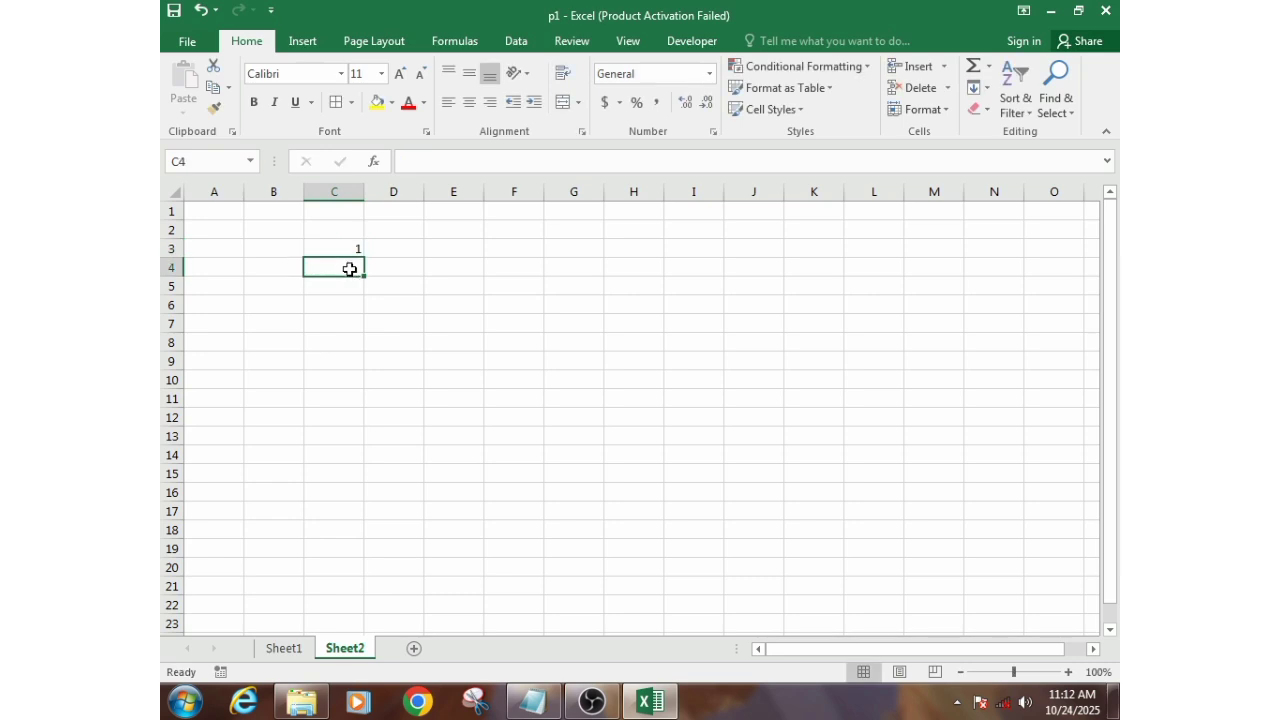
{"action": "type", "text": "2"}
{"action": "key", "text": "Return"}
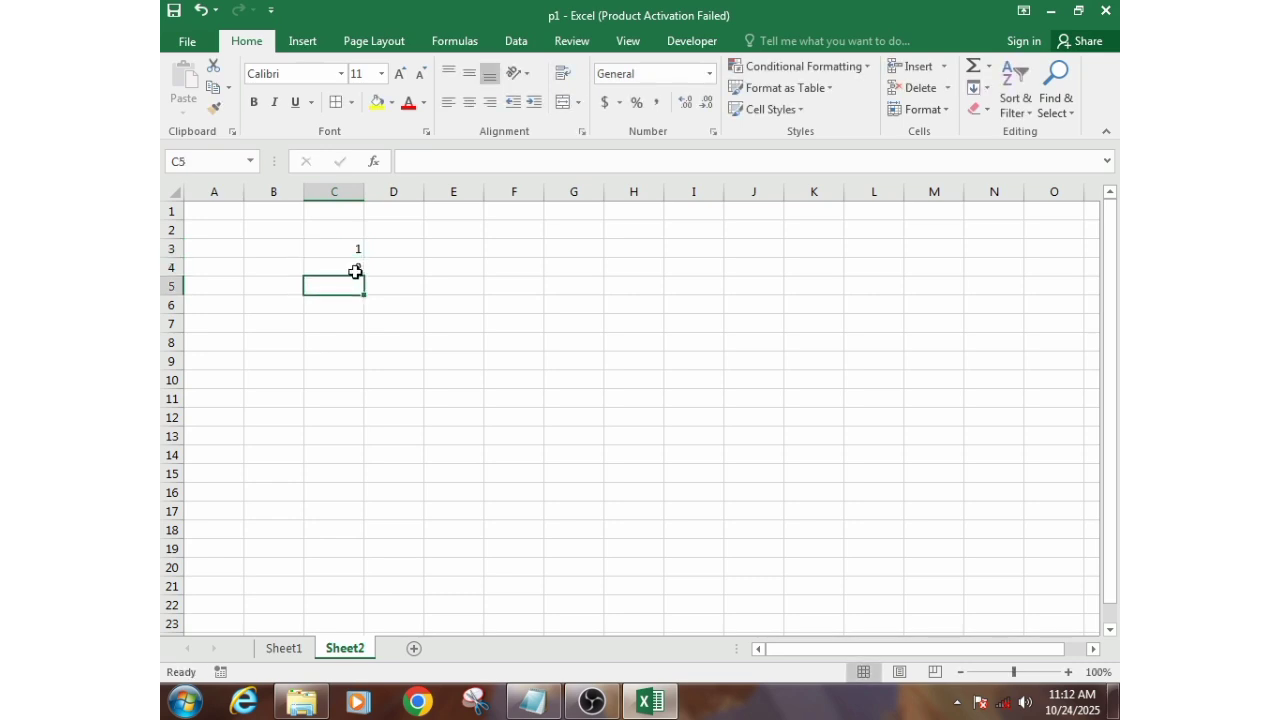
{"action": "left_click_drag", "start_coordinate": [340, 244], "coordinate": [357, 262]}
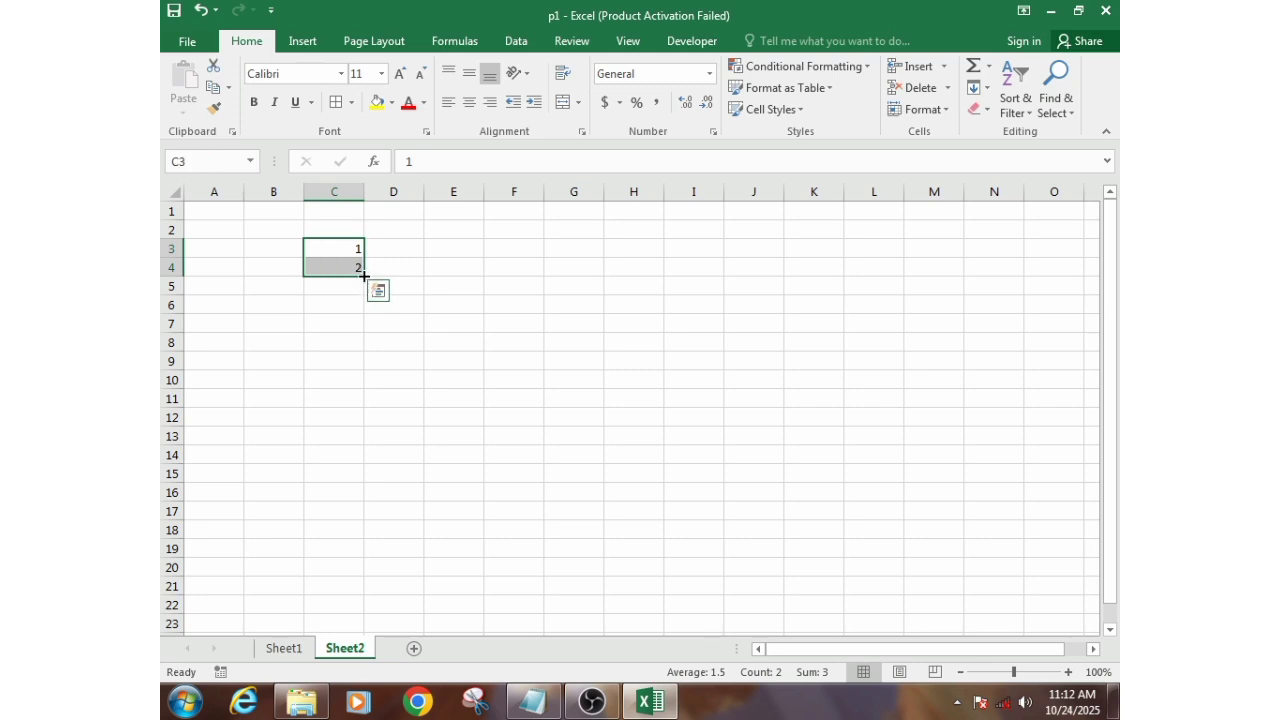
{"action": "left_click_drag", "start_coordinate": [363, 276], "coordinate": [434, 611]}
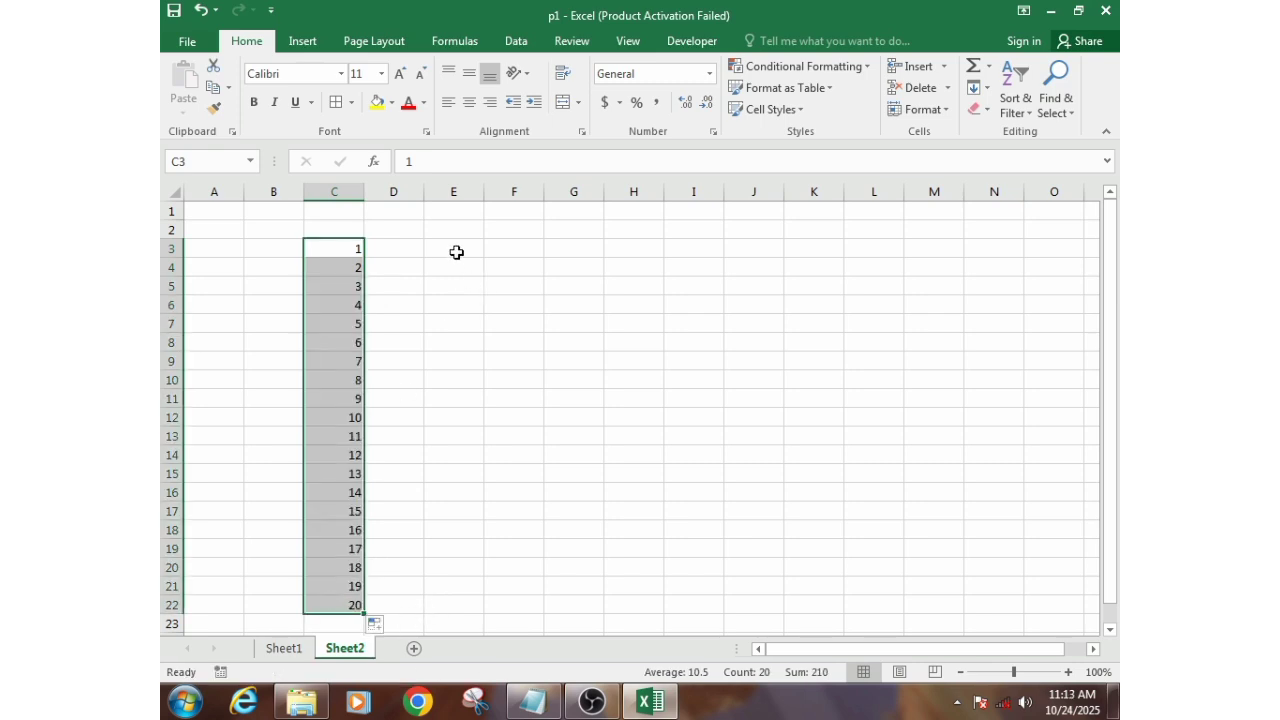
- Extend the number series in column C down to 200 in cell C202
{"action": "scroll", "coordinate": [426, 353], "scroll_direction": "down", "scroll_amount": 4}
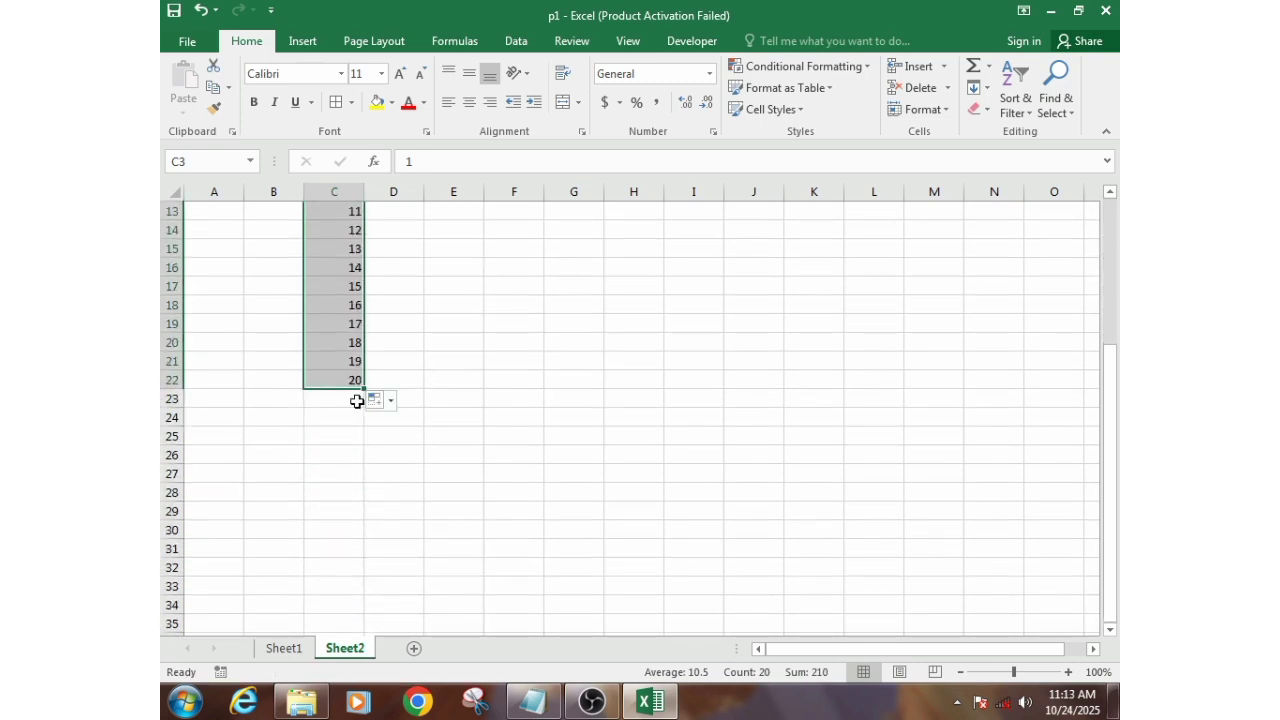
{"action": "left_click_drag", "start_coordinate": [363, 390], "coordinate": [364, 607]}
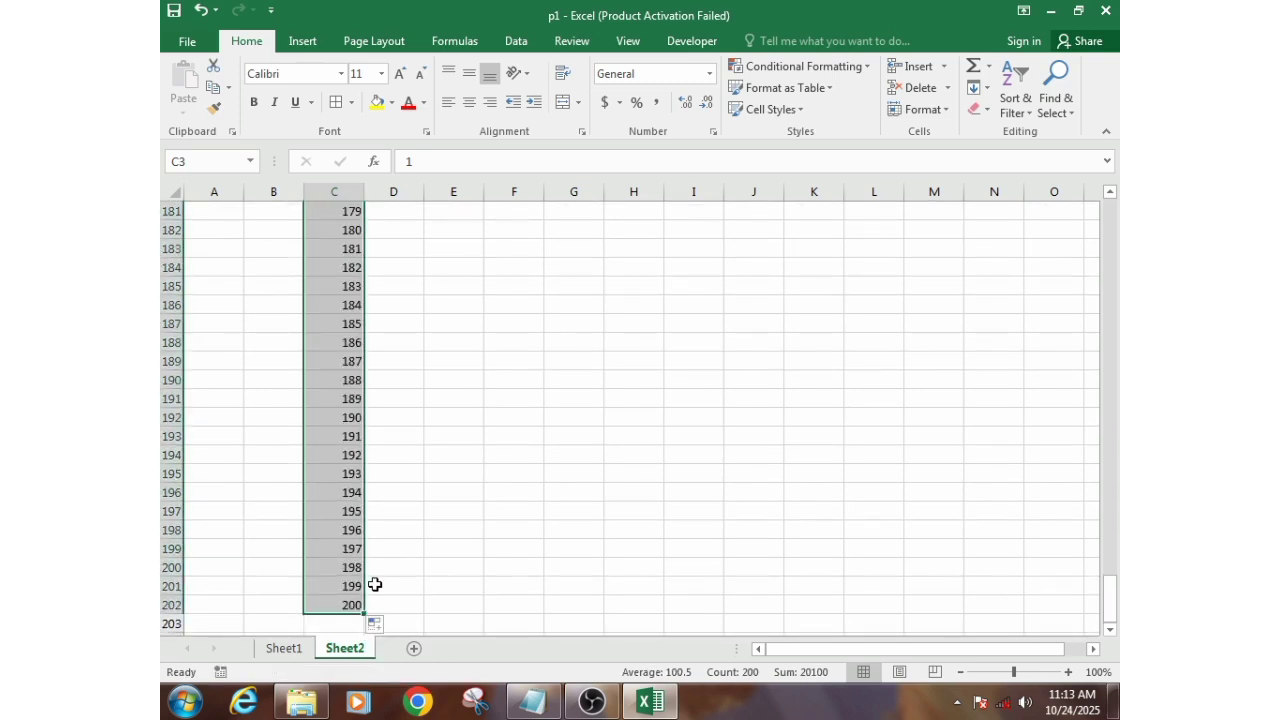
{"action": "scroll", "coordinate": [378, 584], "scroll_direction": "up", "scroll_amount": 20}
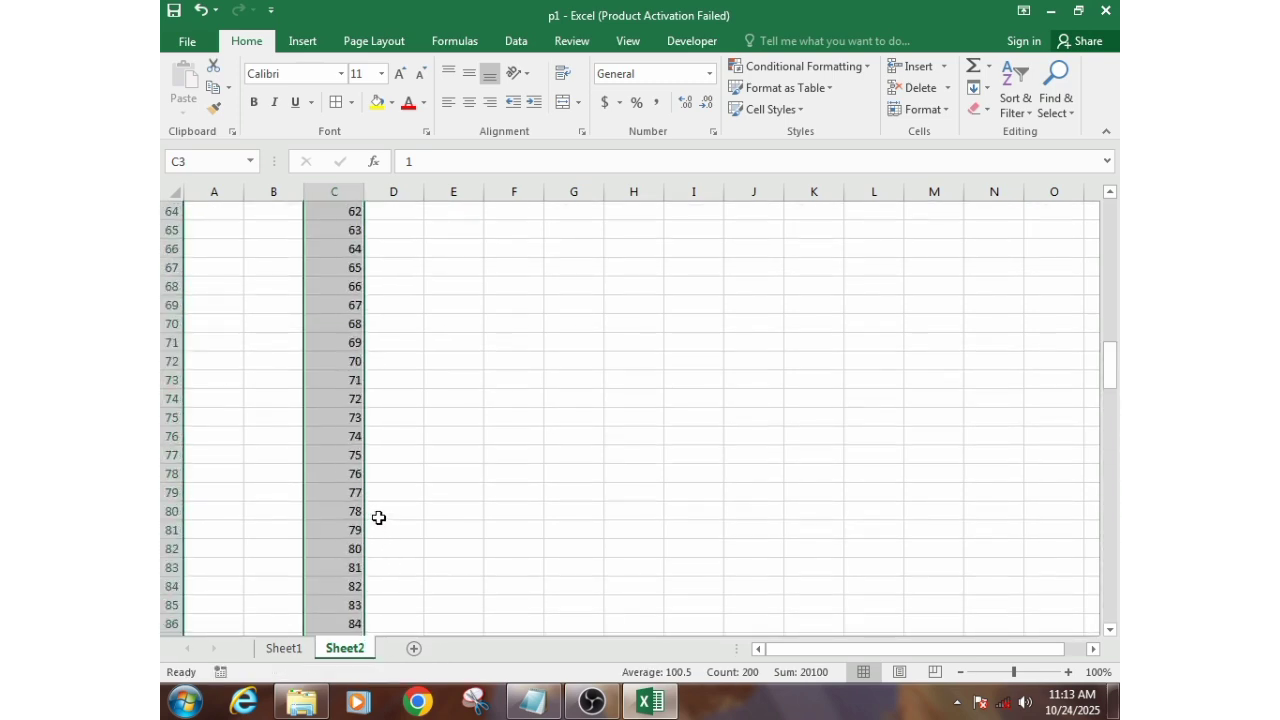
{"action": "scroll", "coordinate": [372, 509], "scroll_direction": "up", "scroll_amount": 10}
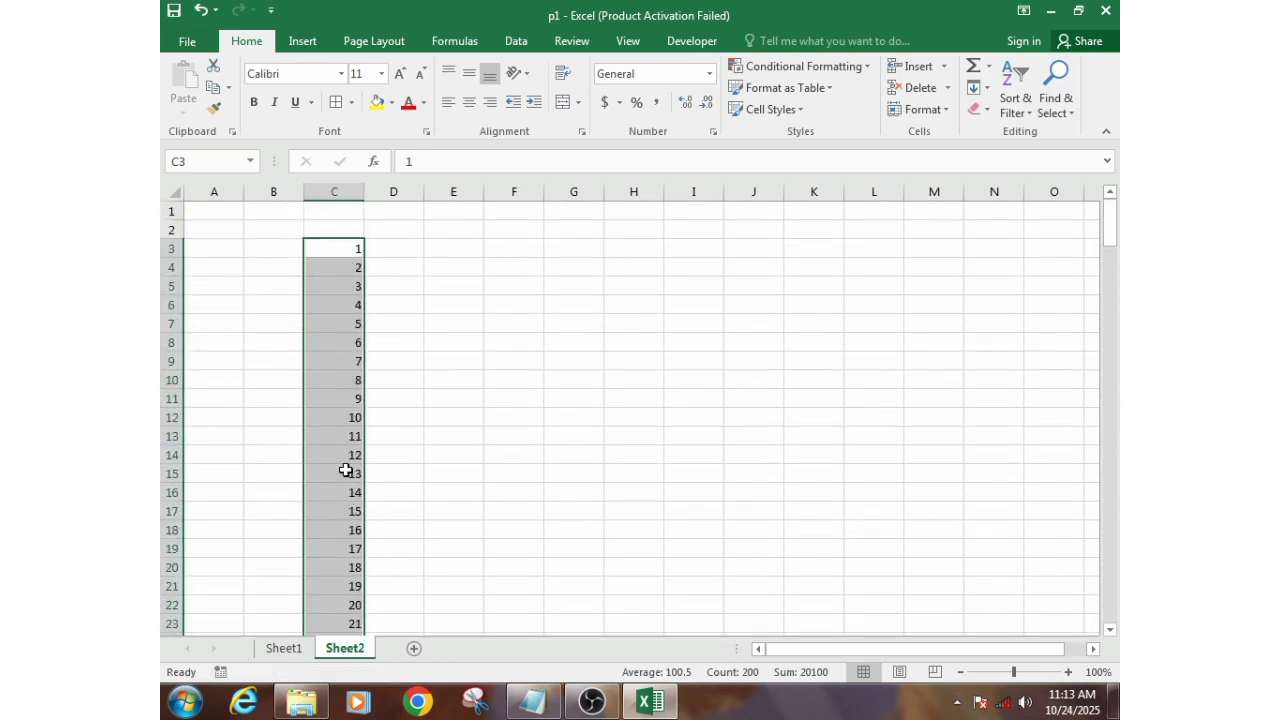
{"action": "left_click", "coordinate": [334, 191]}
{"action": "left_click", "coordinate": [402, 323]}
{"action": "left_click", "coordinate": [386, 265]}
{"action": "left_click", "coordinate": [347, 250]}
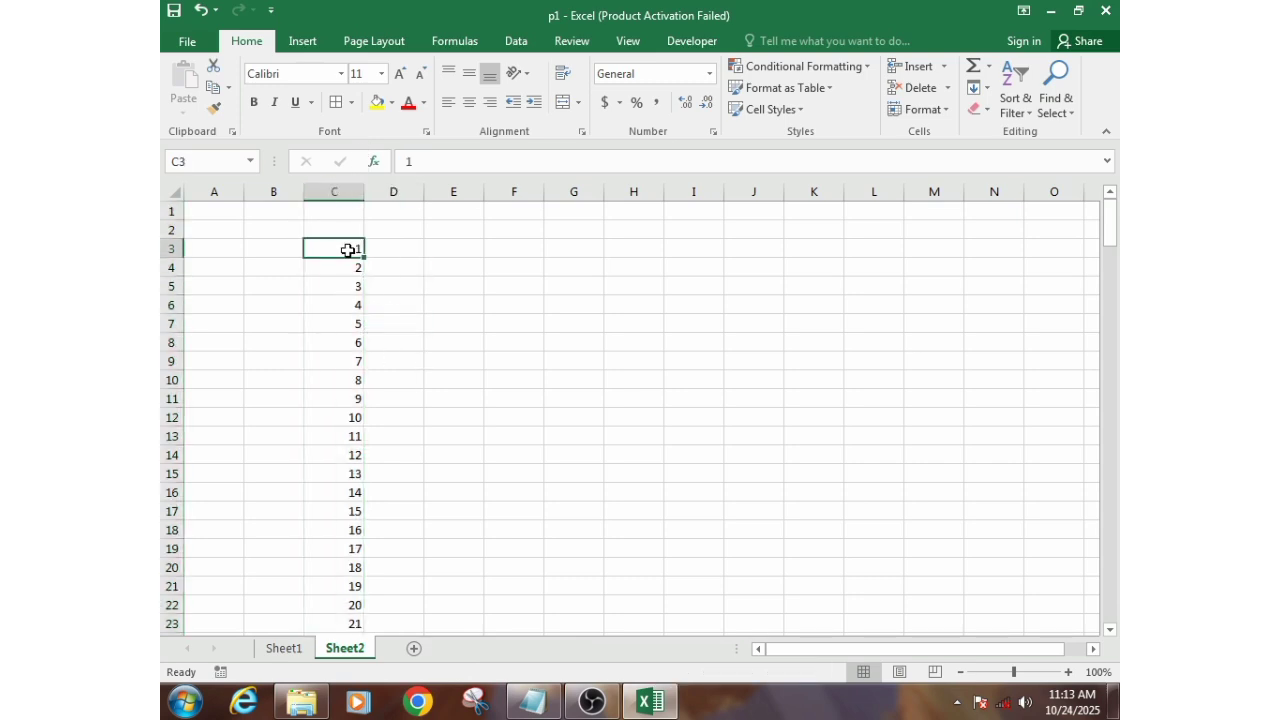
- Enter mon in cell E3 and fill the abbreviated weekday names down to sun in E9
{"action": "left_click", "coordinate": [439, 249]}
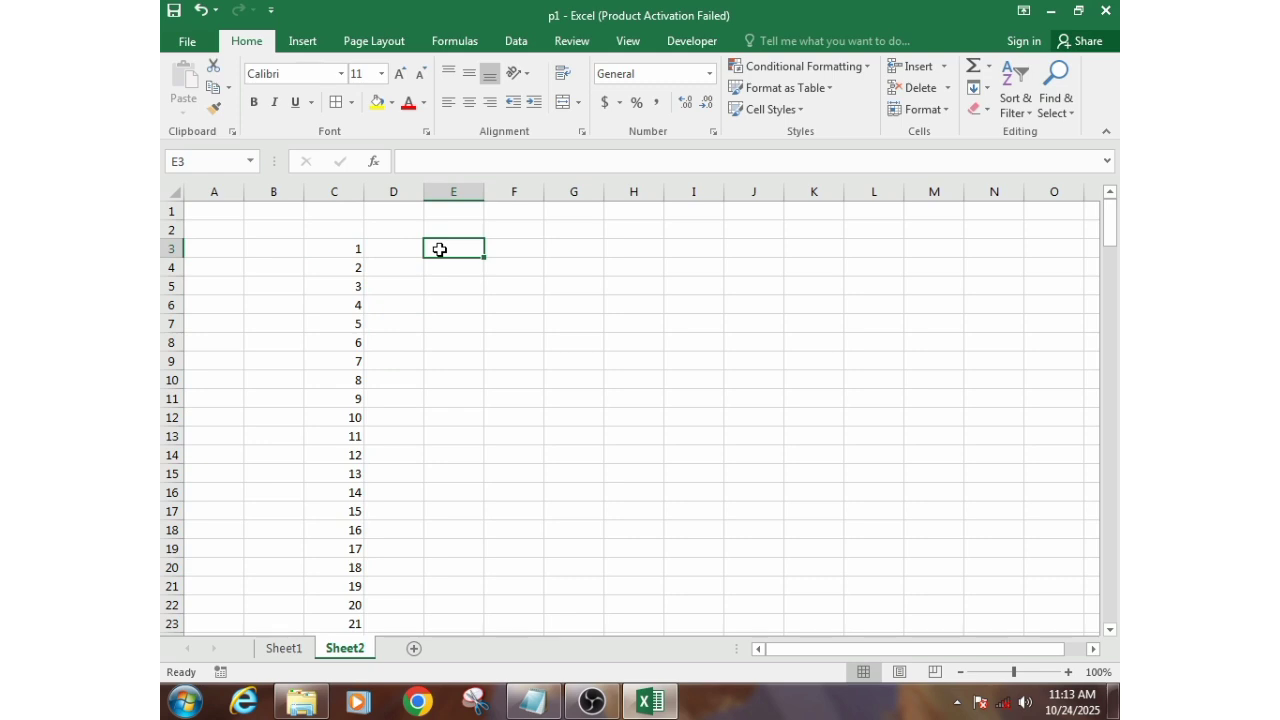
{"action": "type", "text": "mon"}
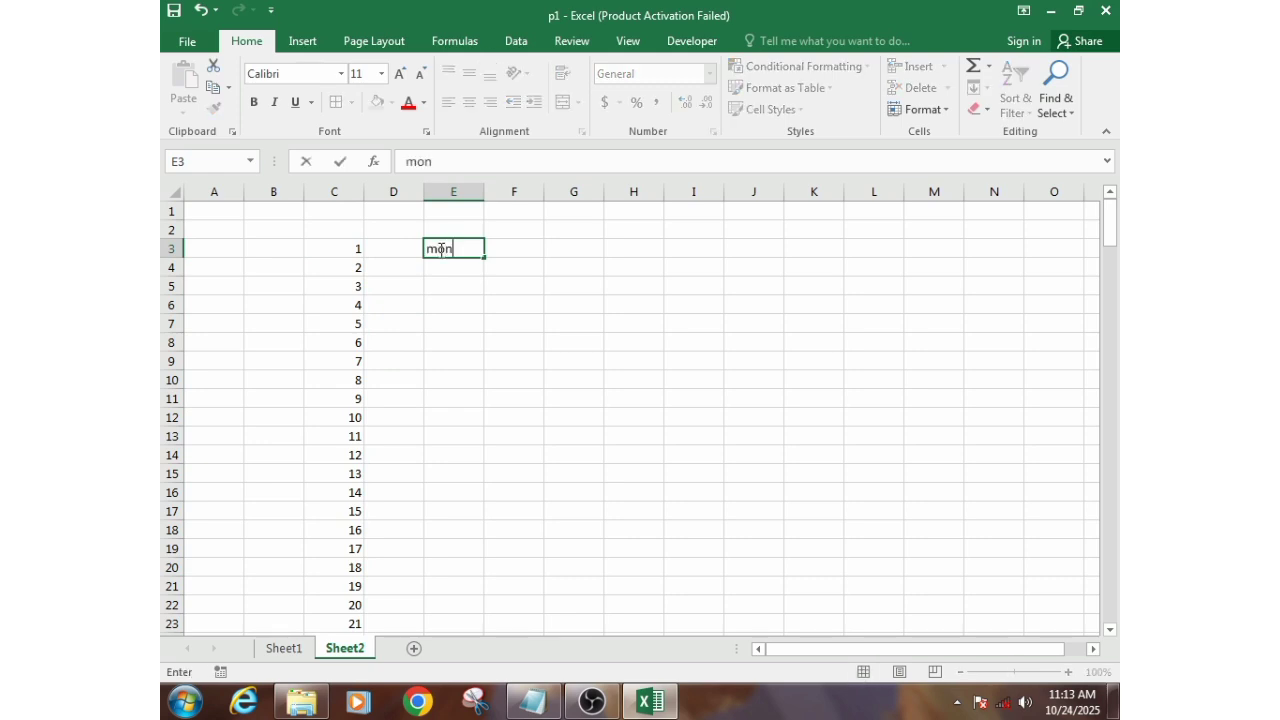
{"action": "key", "text": "Return"}
{"action": "left_click", "coordinate": [439, 249]}
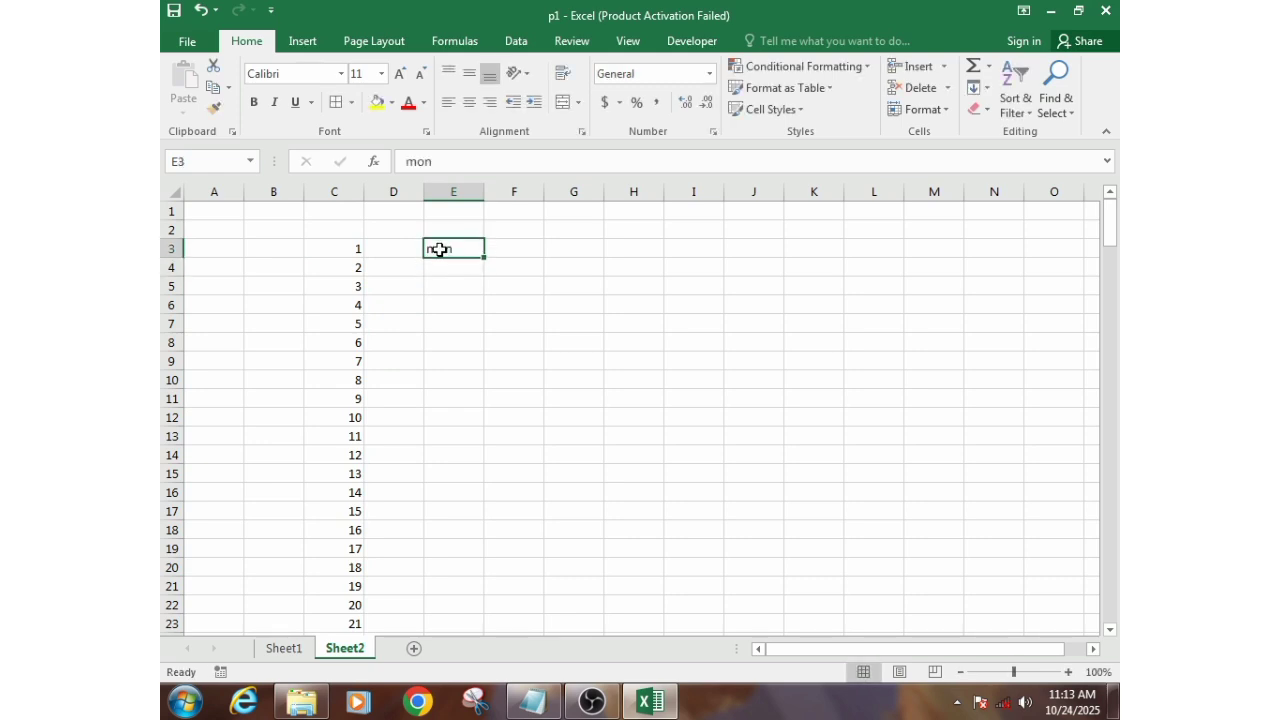
{"action": "left_click_drag", "start_coordinate": [486, 258], "coordinate": [477, 369]}
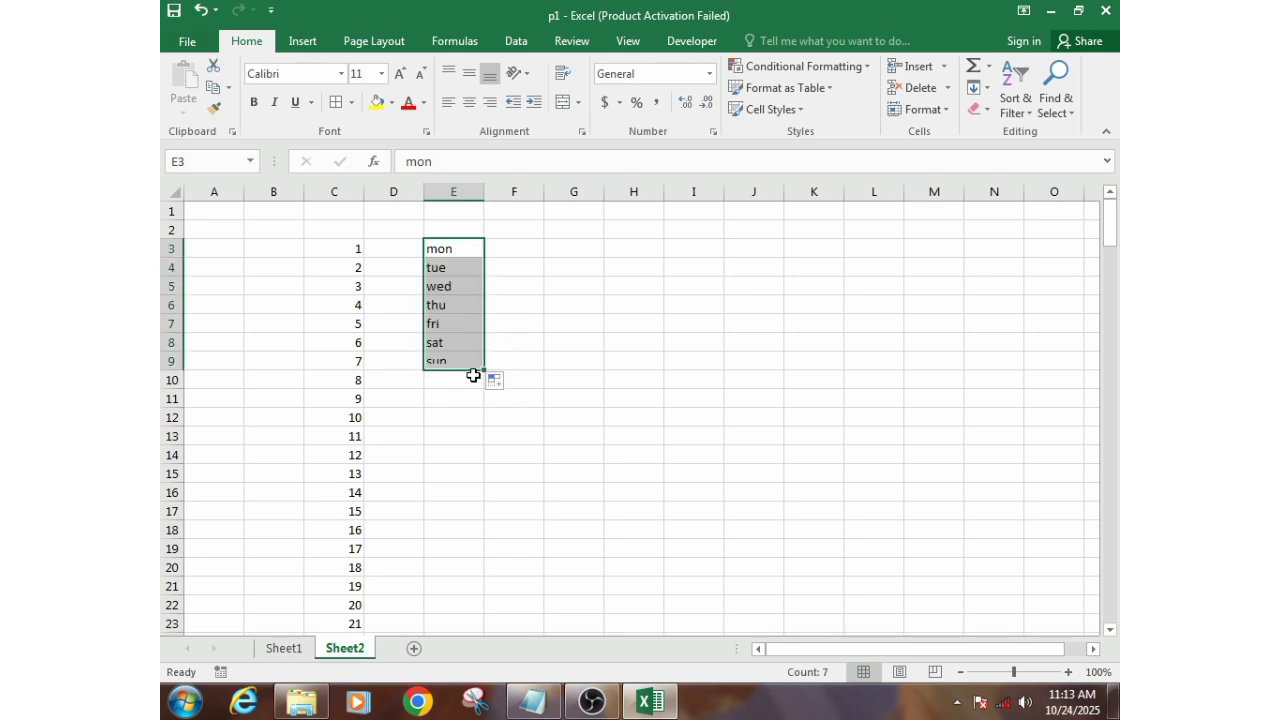
{"action": "left_click", "coordinate": [445, 282]}
{"action": "left_click", "coordinate": [445, 326]}
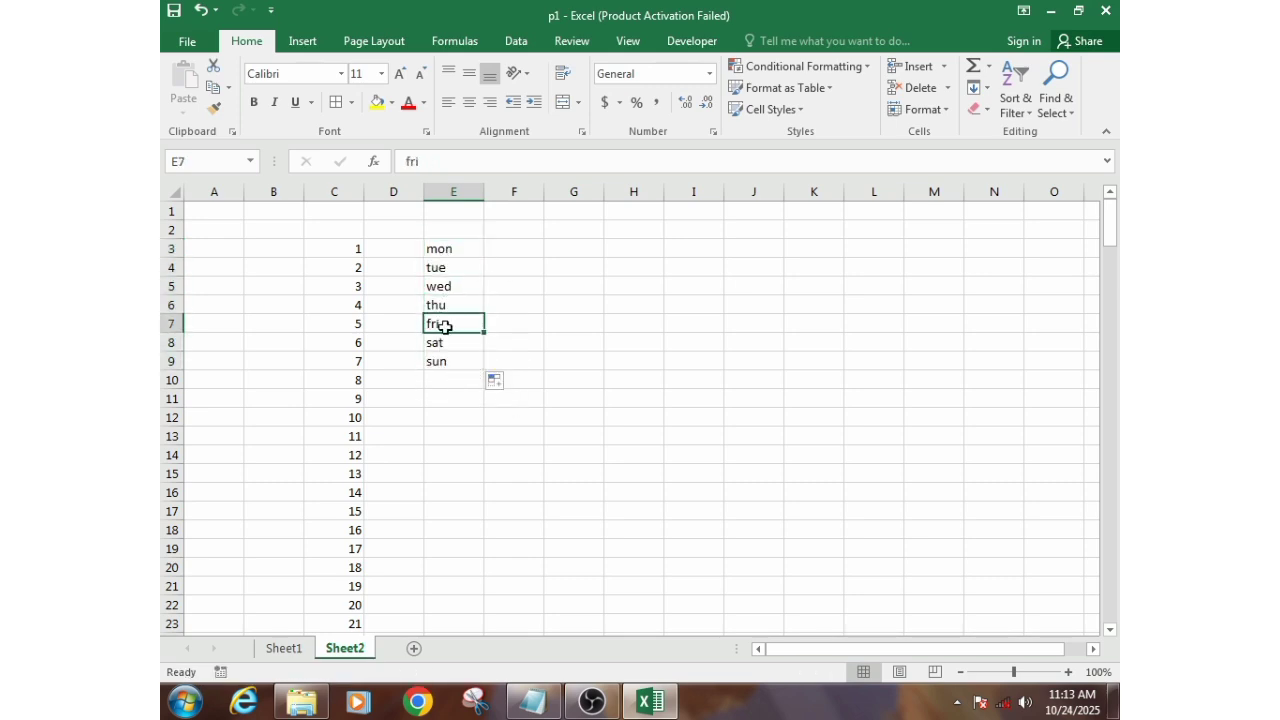
- Fill F3:F9 with the full weekday names Monday to Sunday and widen column F to fit them
{"action": "left_click", "coordinate": [537, 250]}
{"action": "type", "text": "monday"}
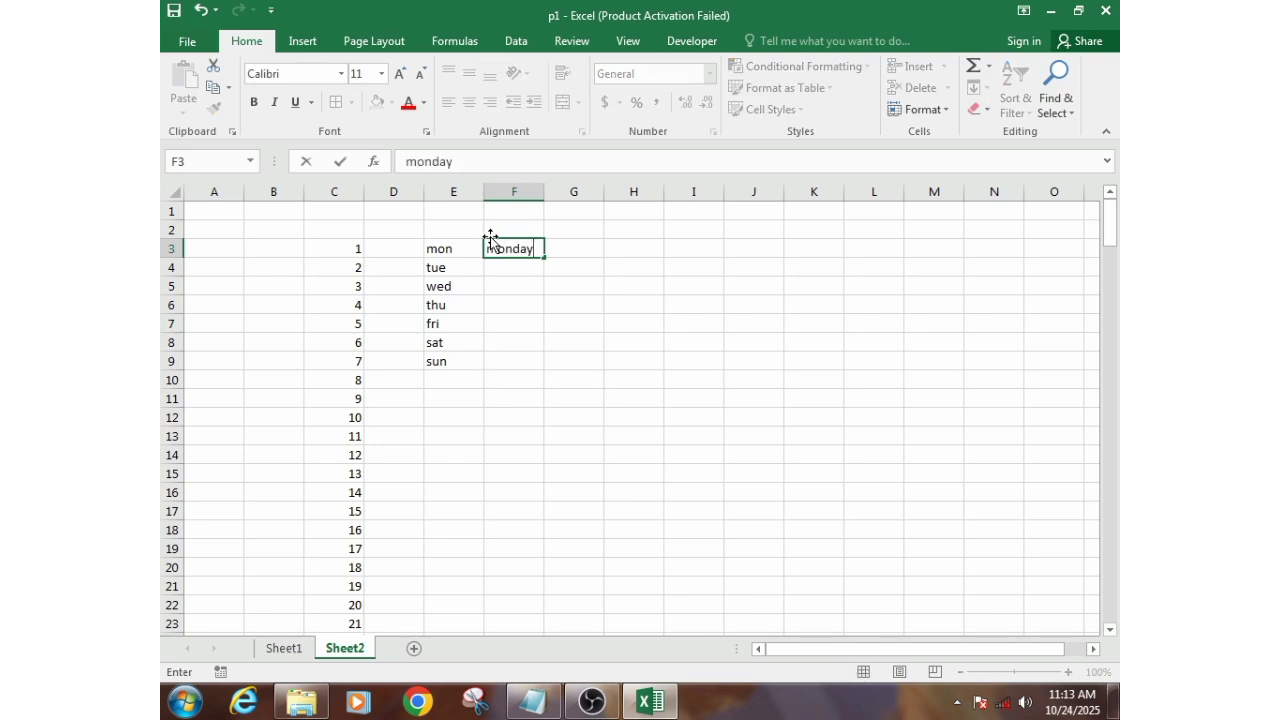
{"action": "key", "text": "Return"}
{"action": "left_click", "coordinate": [510, 252]}
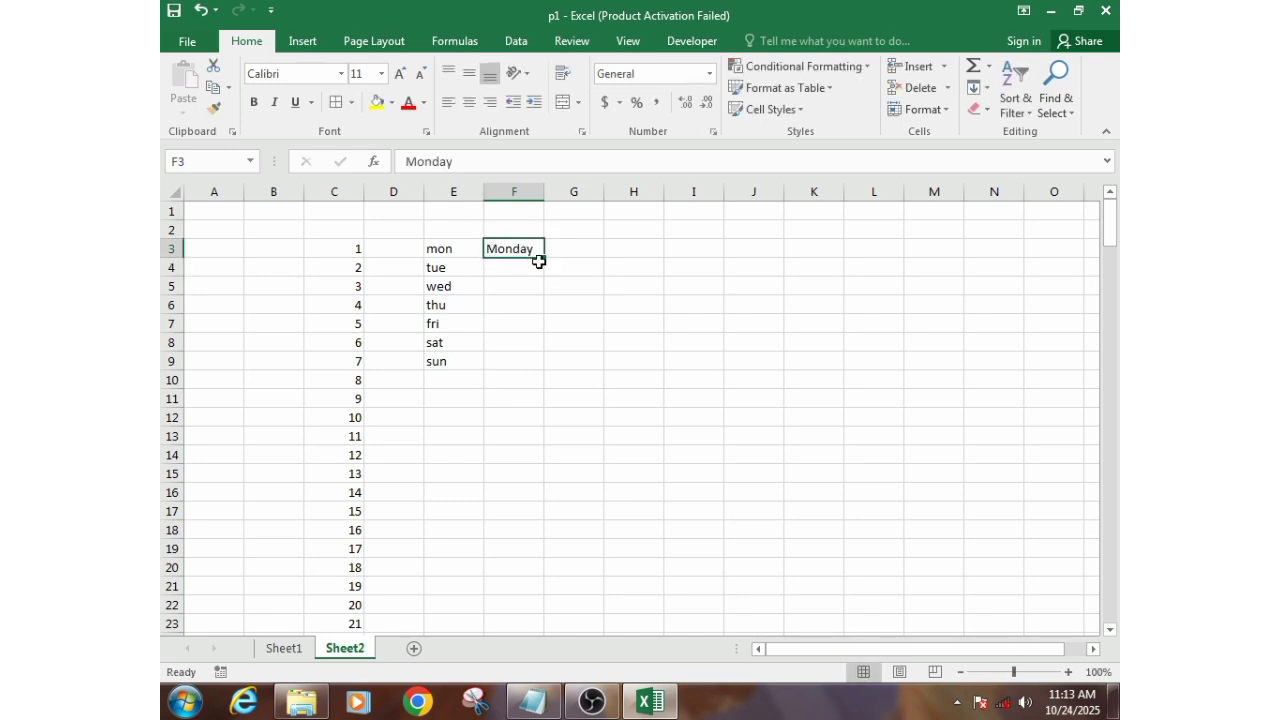
{"action": "left_click_drag", "start_coordinate": [542, 260], "coordinate": [515, 372]}
{"action": "left_click", "coordinate": [525, 398]}
{"action": "left_click_drag", "start_coordinate": [544, 191], "coordinate": [560, 191]}
- Enter jan in cell G3 and fill the abbreviated month names down to dec in G14
{"action": "left_click", "coordinate": [572, 246]}
{"action": "type", "text": "jan"}
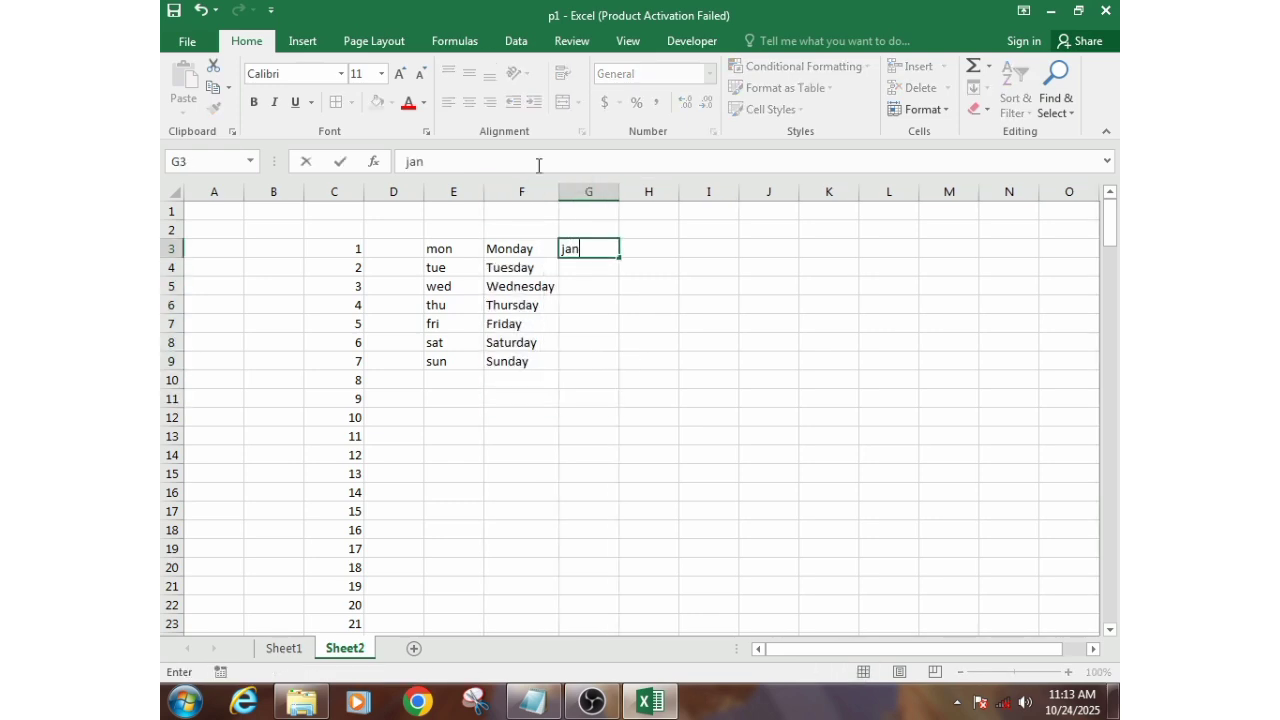
{"action": "key", "text": "Return"}
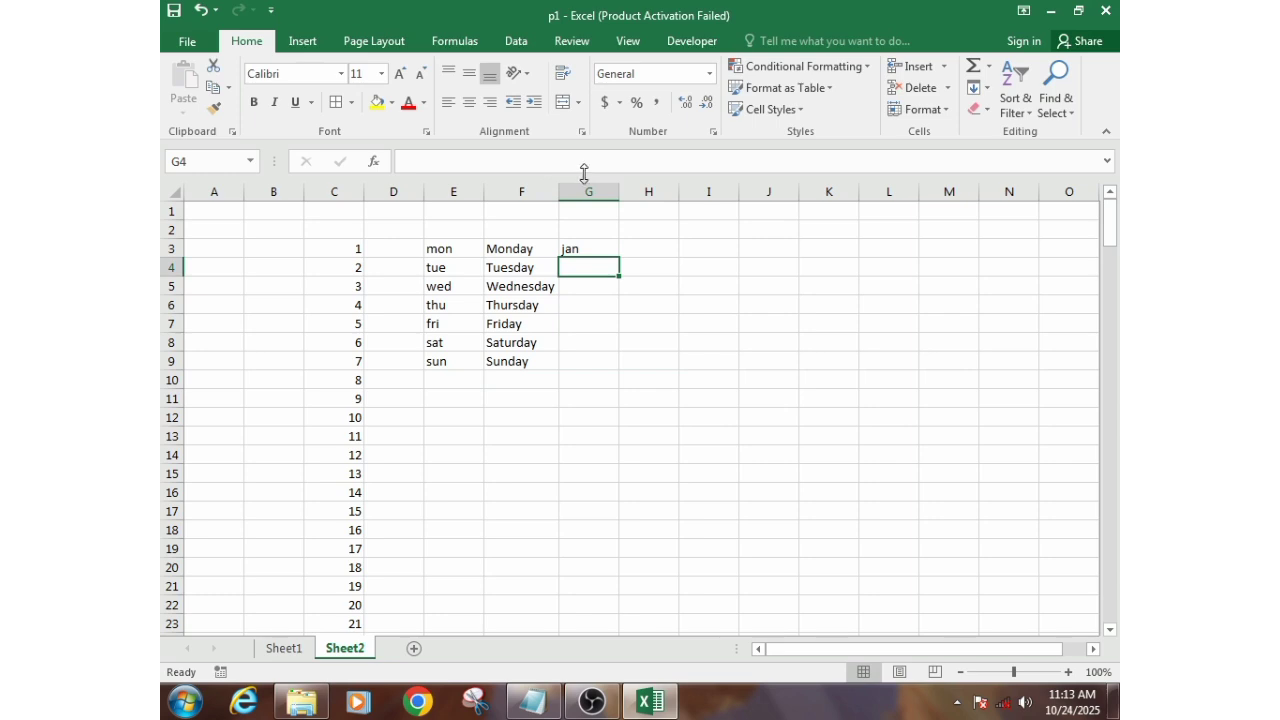
{"action": "left_click", "coordinate": [591, 248]}
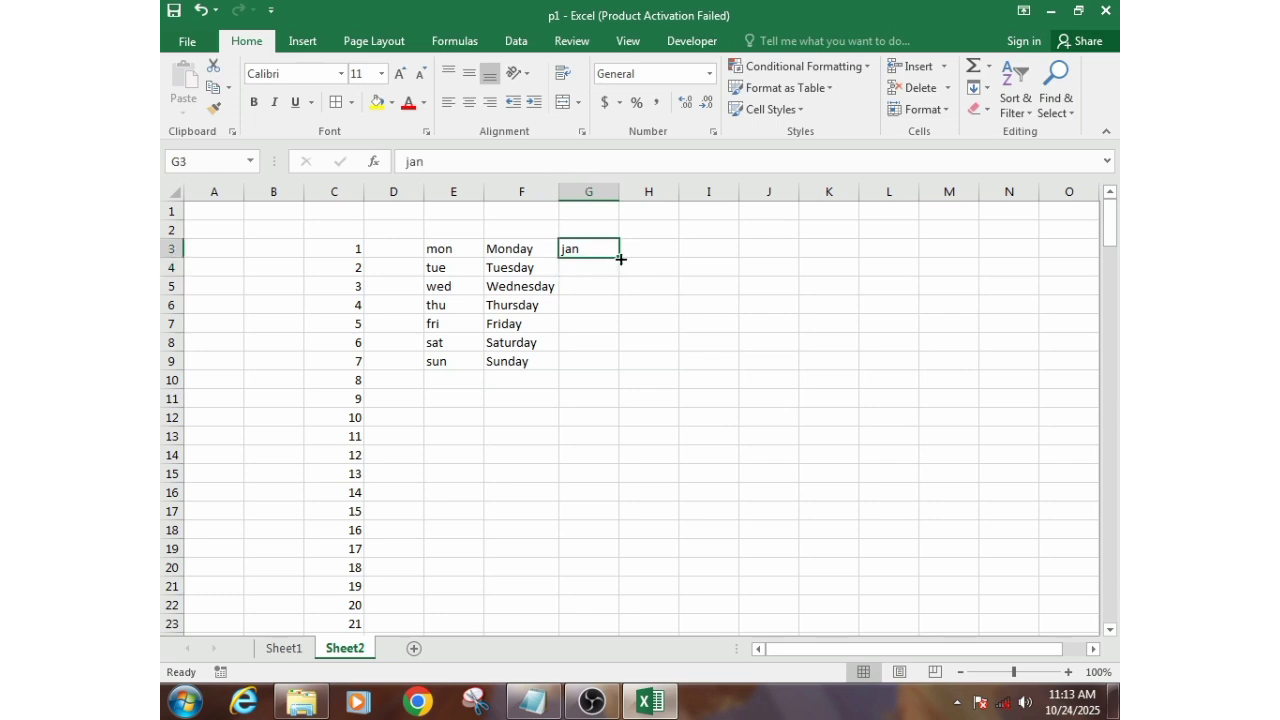
{"action": "left_click_drag", "start_coordinate": [620, 259], "coordinate": [603, 458]}
- Enter january in cell H3 and fill the full month names down to december in H14
{"action": "left_click", "coordinate": [647, 246]}
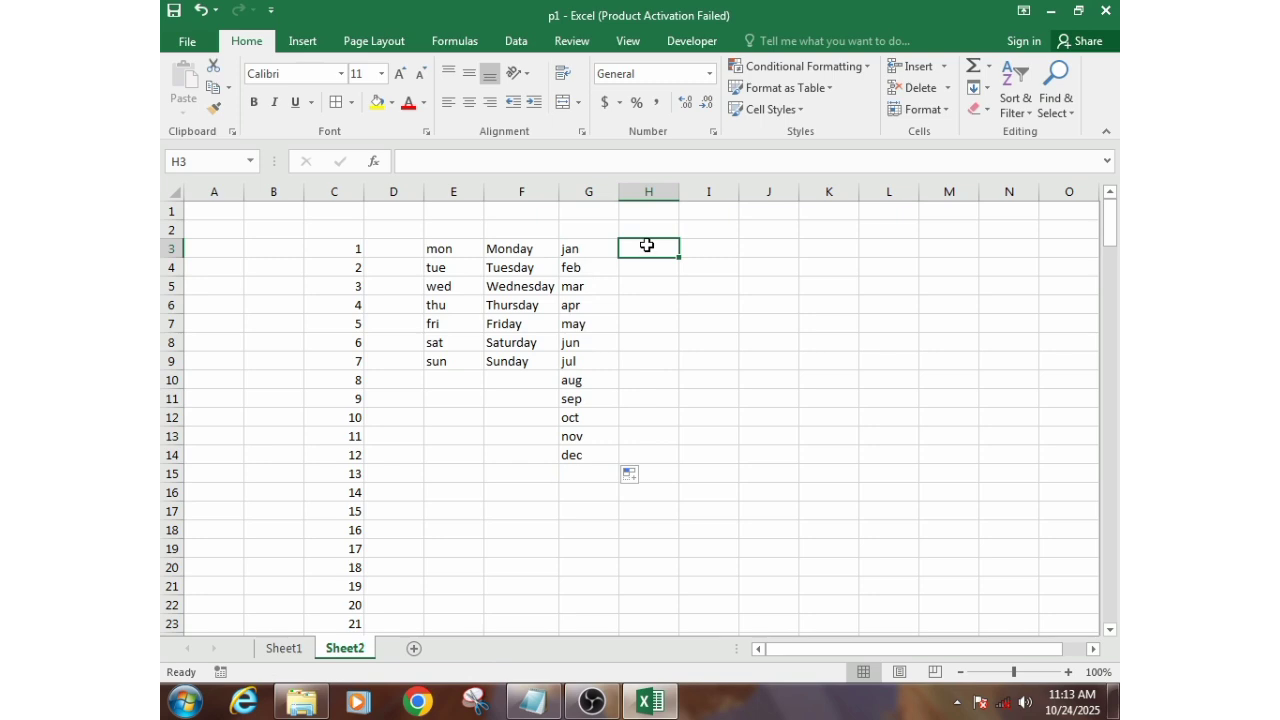
{"action": "type", "text": "j"}
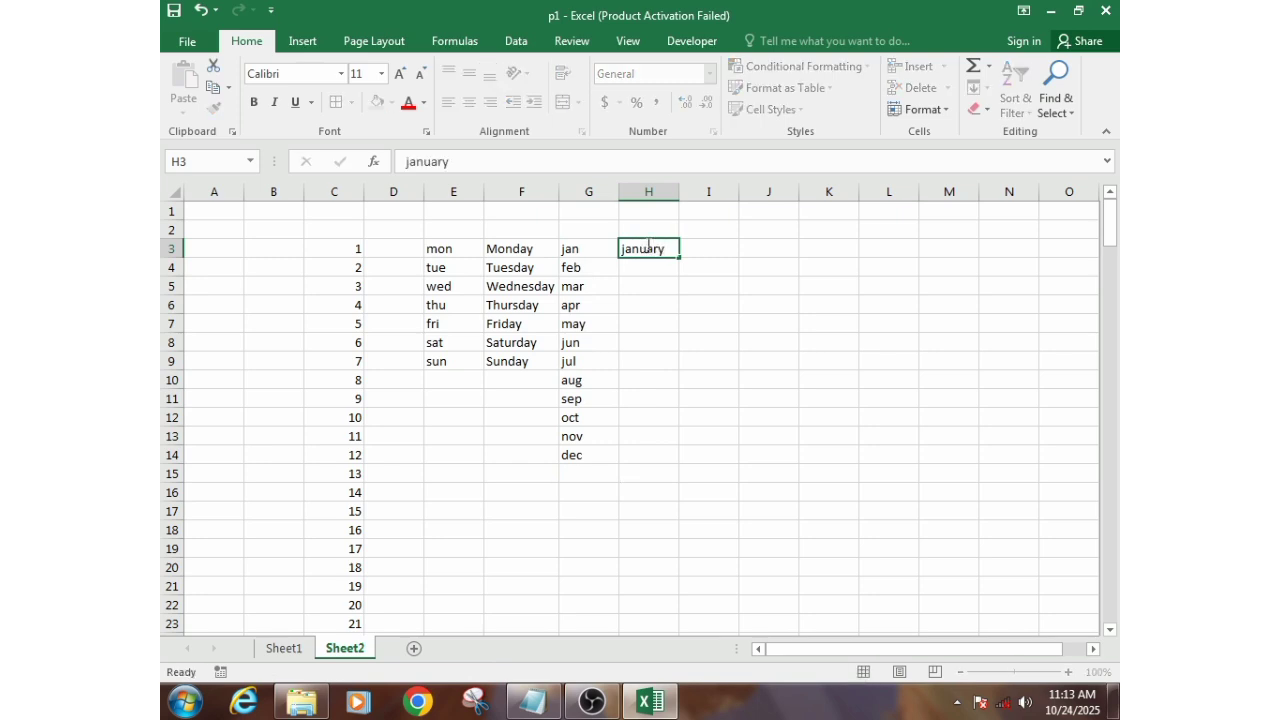
{"action": "type", "text": "anuary"}
{"action": "key", "text": "Return"}
{"action": "left_click", "coordinate": [651, 232]}
{"action": "left_click", "coordinate": [651, 246]}
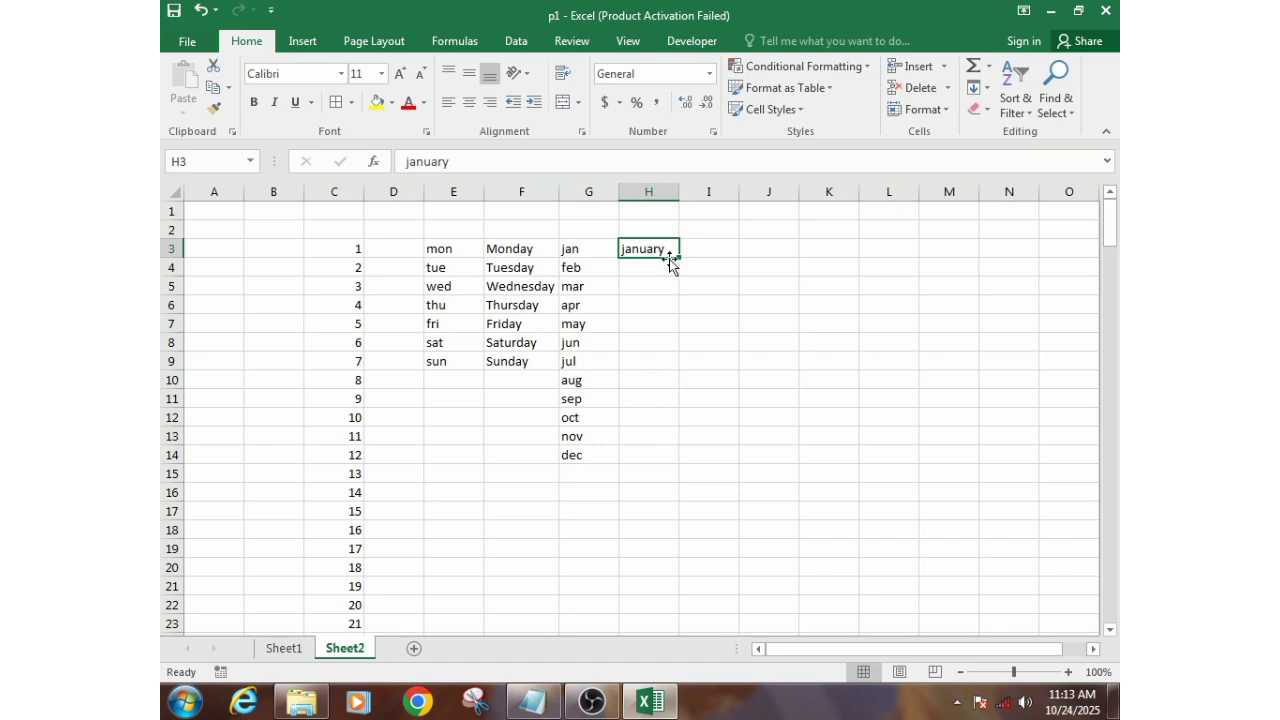
{"action": "left_click_drag", "start_coordinate": [678, 257], "coordinate": [655, 455]}
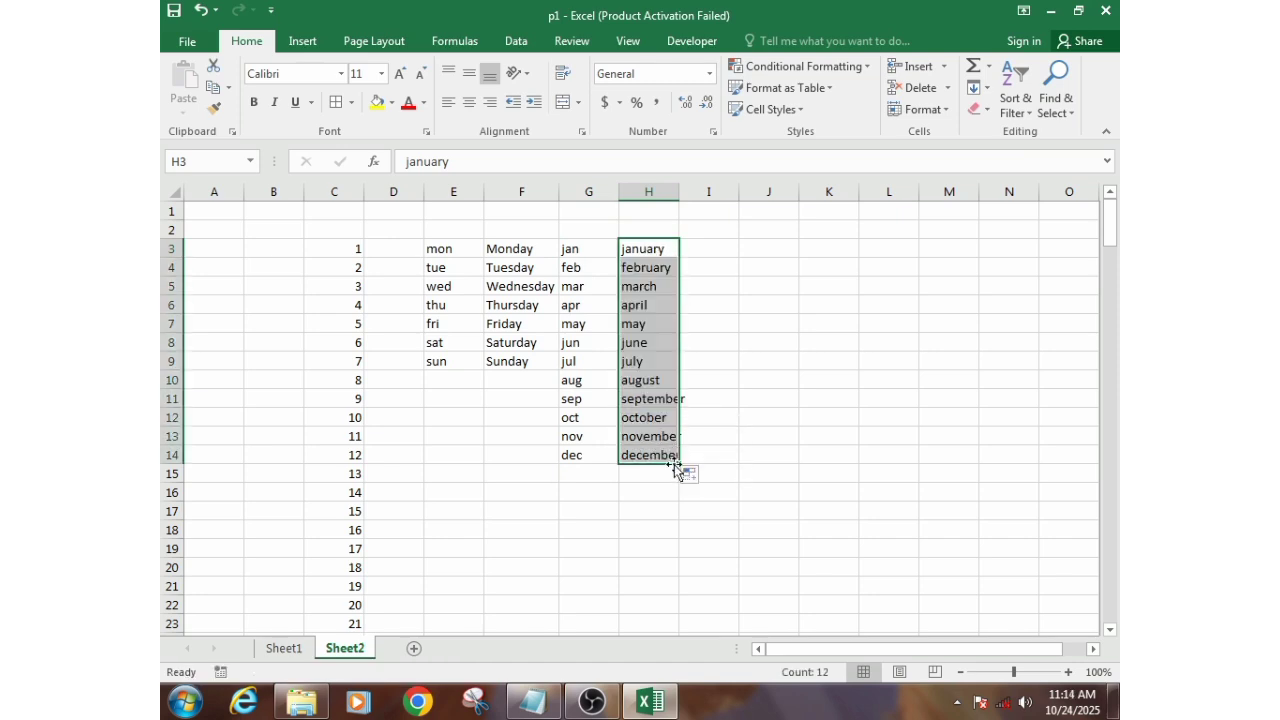
- Autofit the width of column H to the full month names
{"action": "left_click", "coordinate": [649, 488]}
{"action": "left_click", "coordinate": [627, 249]}
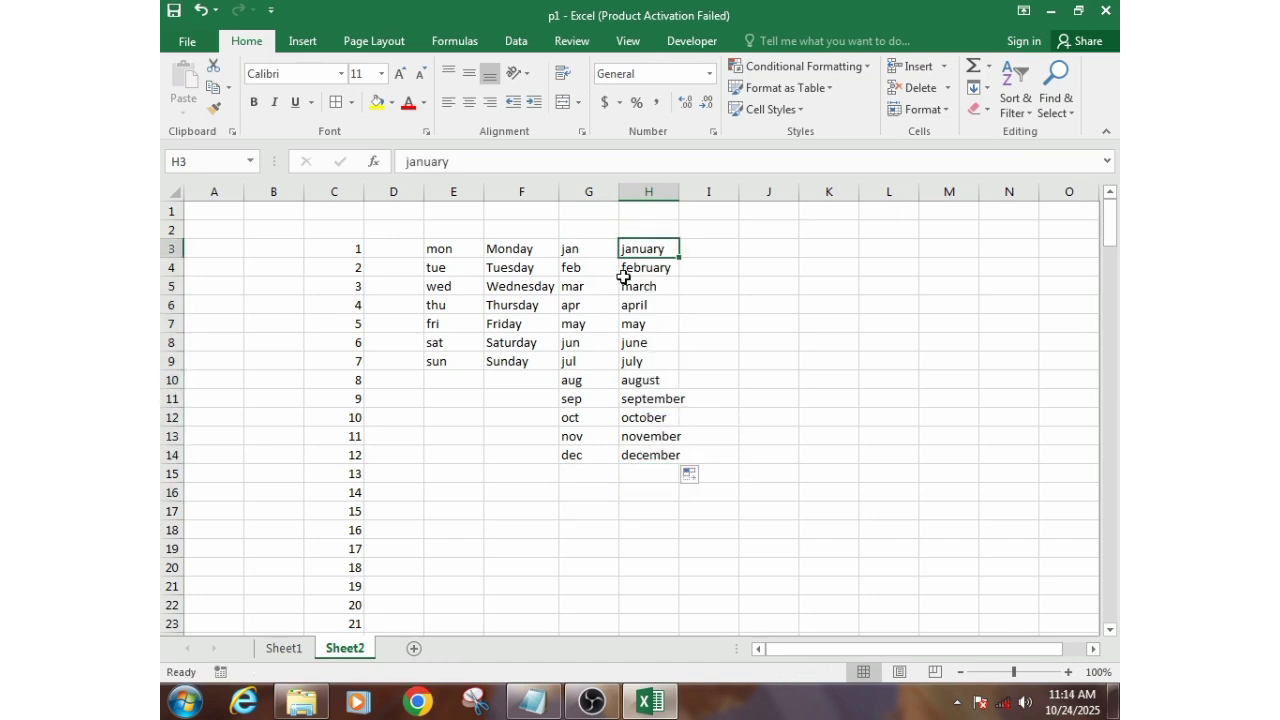
{"action": "left_click", "coordinate": [630, 289]}
{"action": "double_click", "coordinate": [679, 191]}
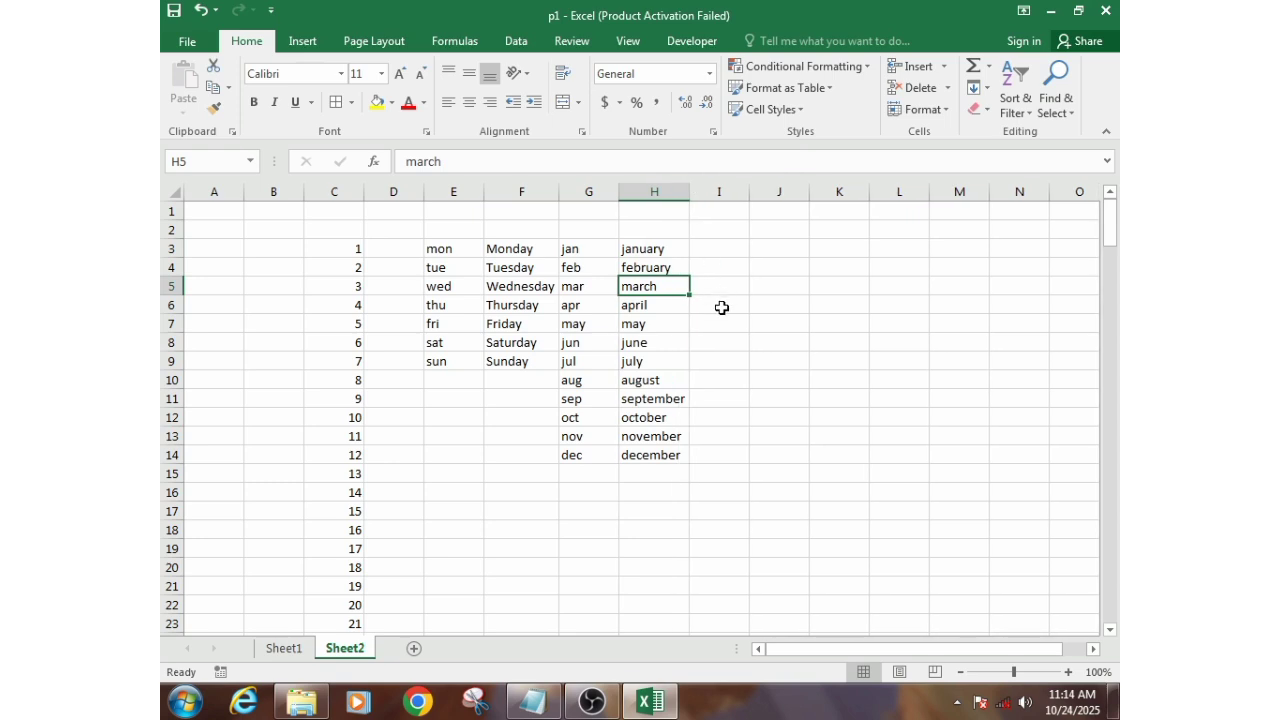
- Enter 2 and 4 in cells I3 and I4, and fill the even-number series down to 40 in I22
{"action": "left_click", "coordinate": [735, 250]}
{"action": "left_click", "coordinate": [770, 247]}
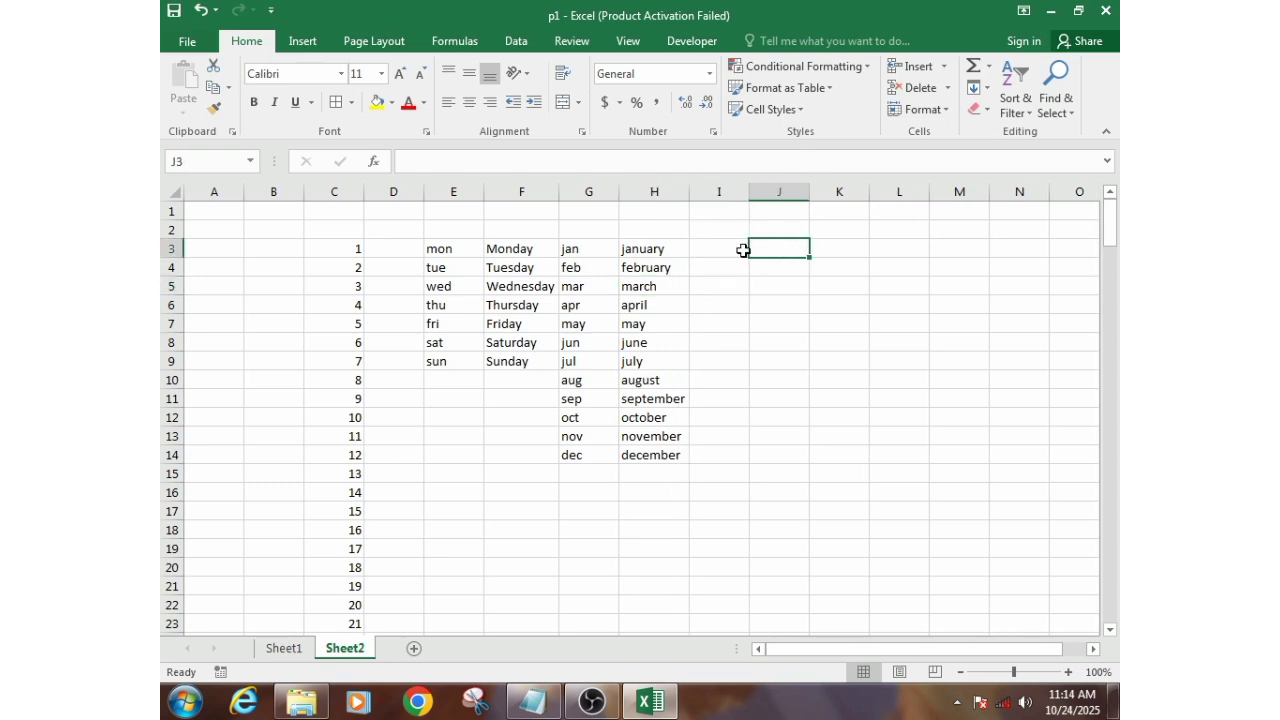
{"action": "left_click", "coordinate": [740, 249]}
{"action": "type", "text": "2"}
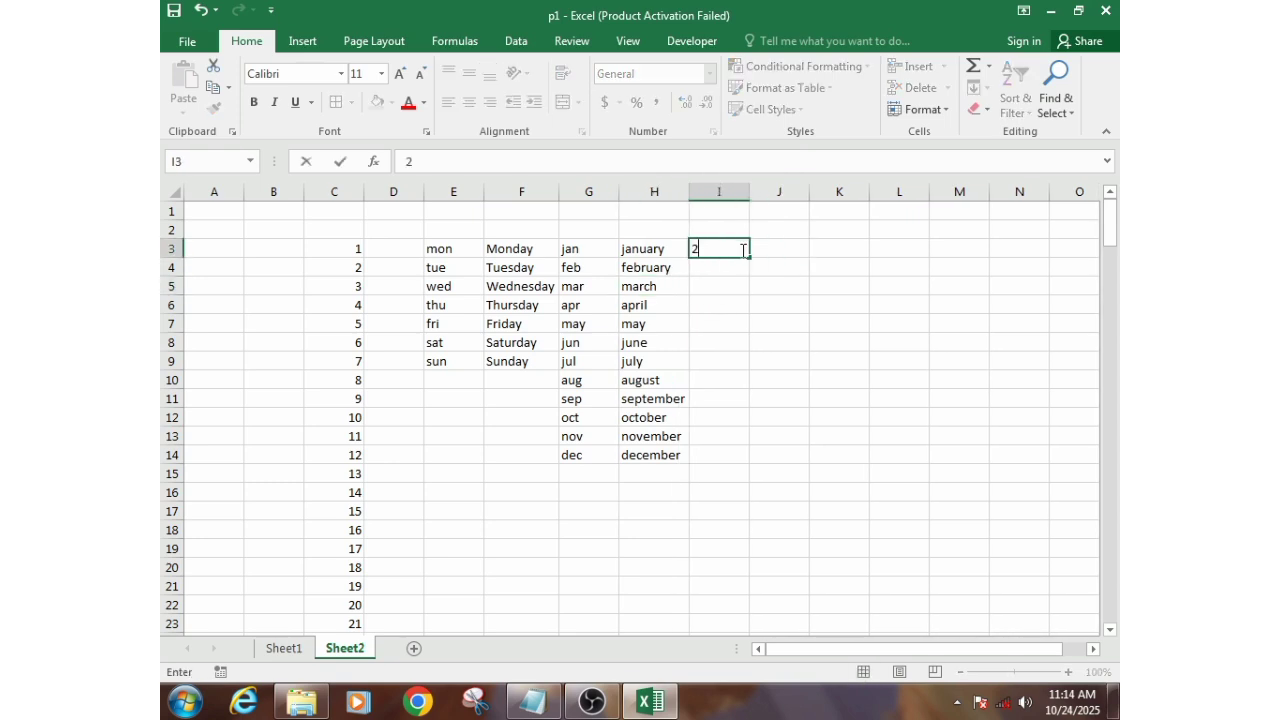
{"action": "key", "text": "Return"}
{"action": "type", "text": "4"}
{"action": "key", "text": "Return"}
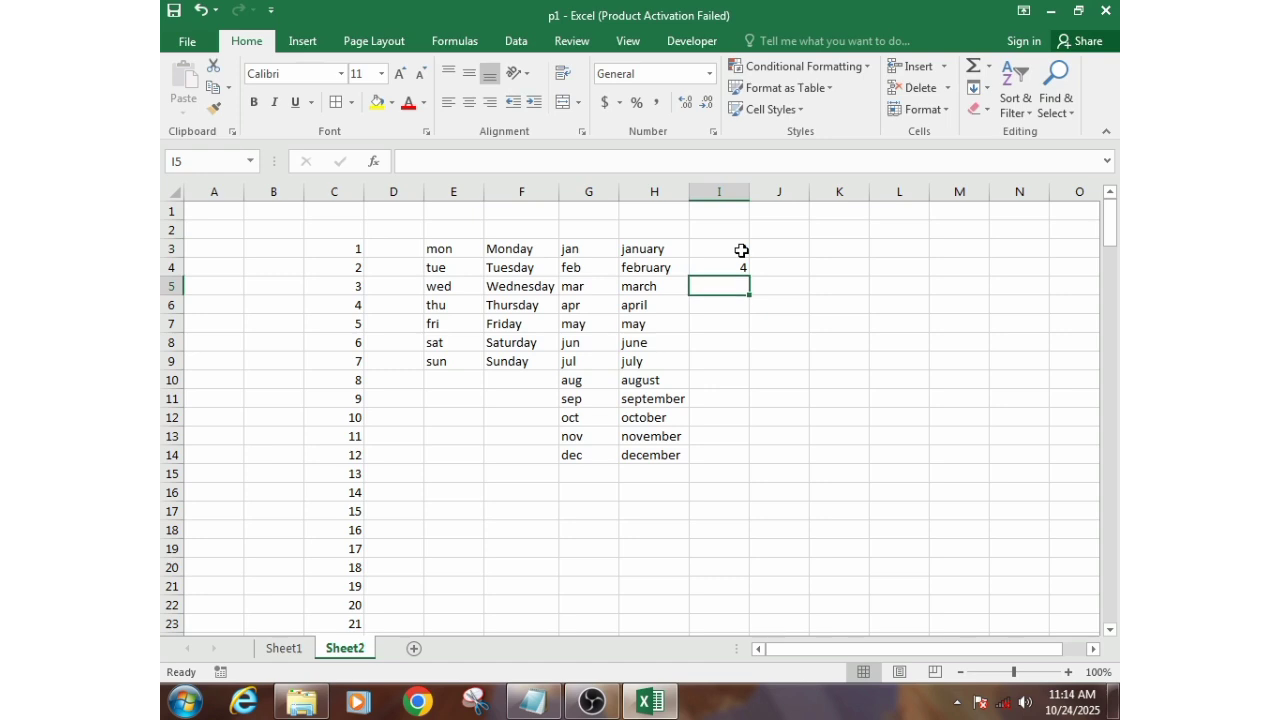
{"action": "left_click_drag", "start_coordinate": [741, 250], "coordinate": [733, 606]}
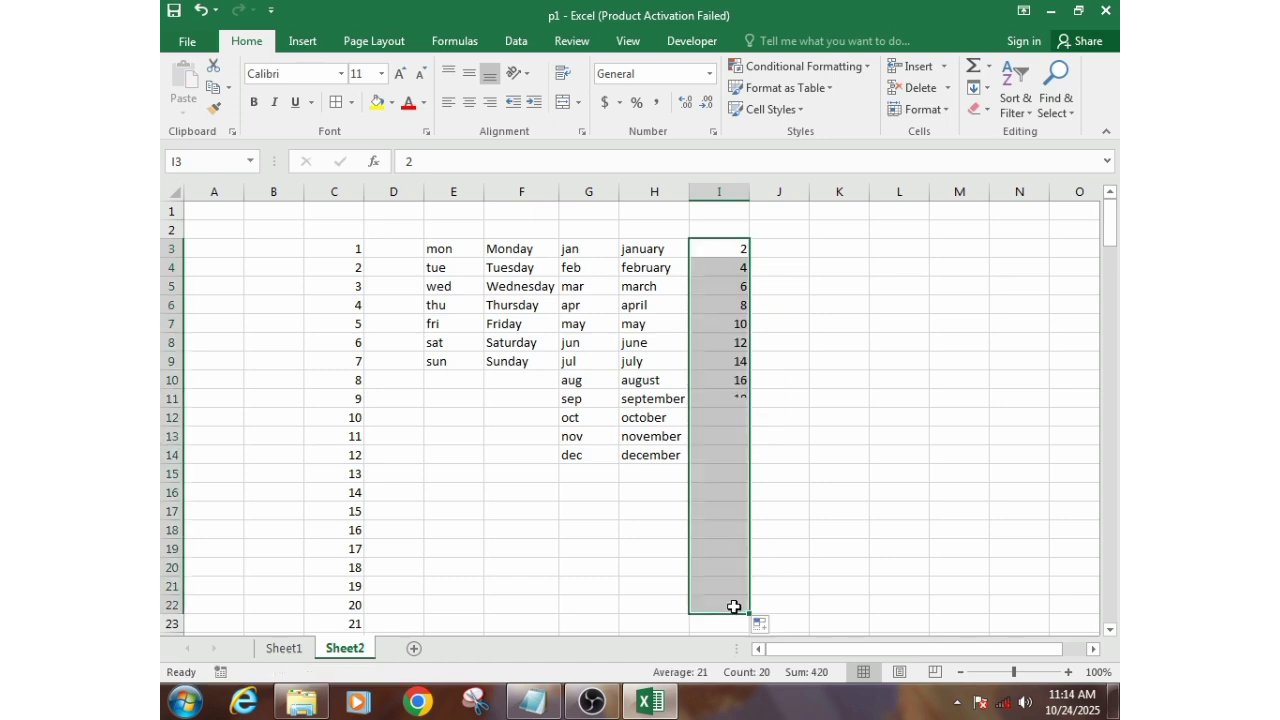
{"action": "left_click", "coordinate": [730, 286]}
{"action": "left_click", "coordinate": [741, 398]}
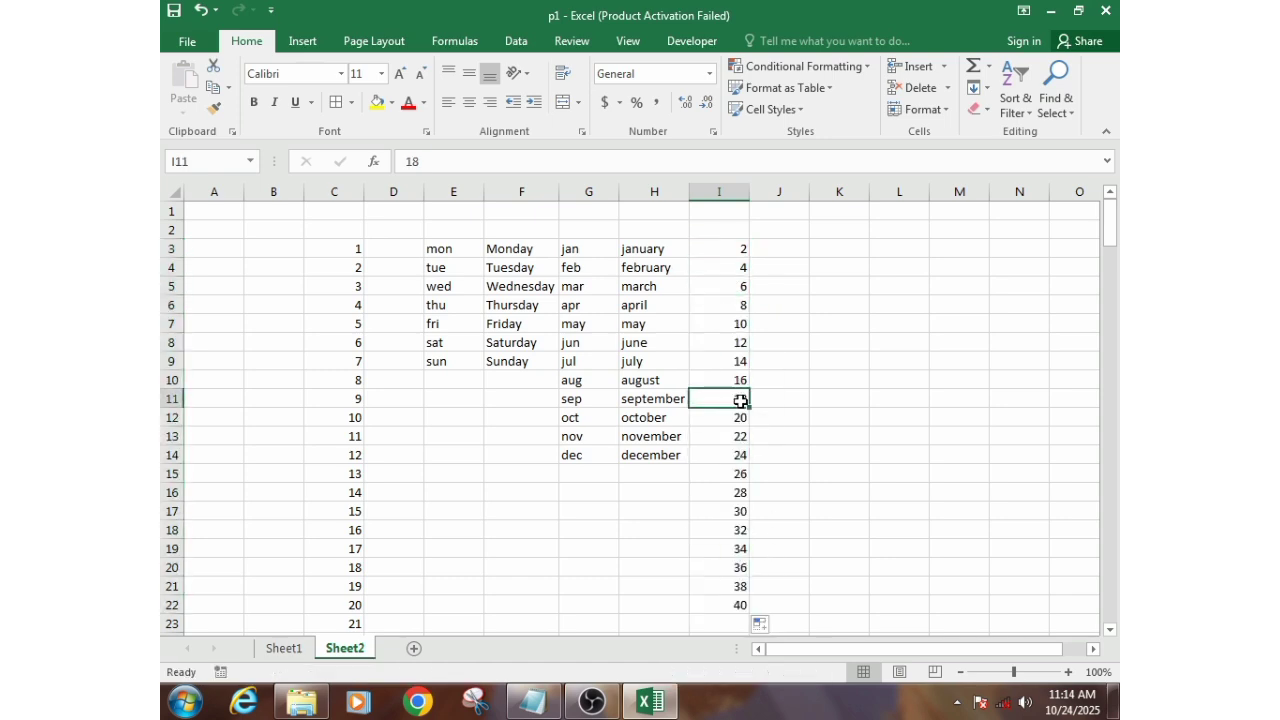
{"action": "left_click", "coordinate": [741, 474]}
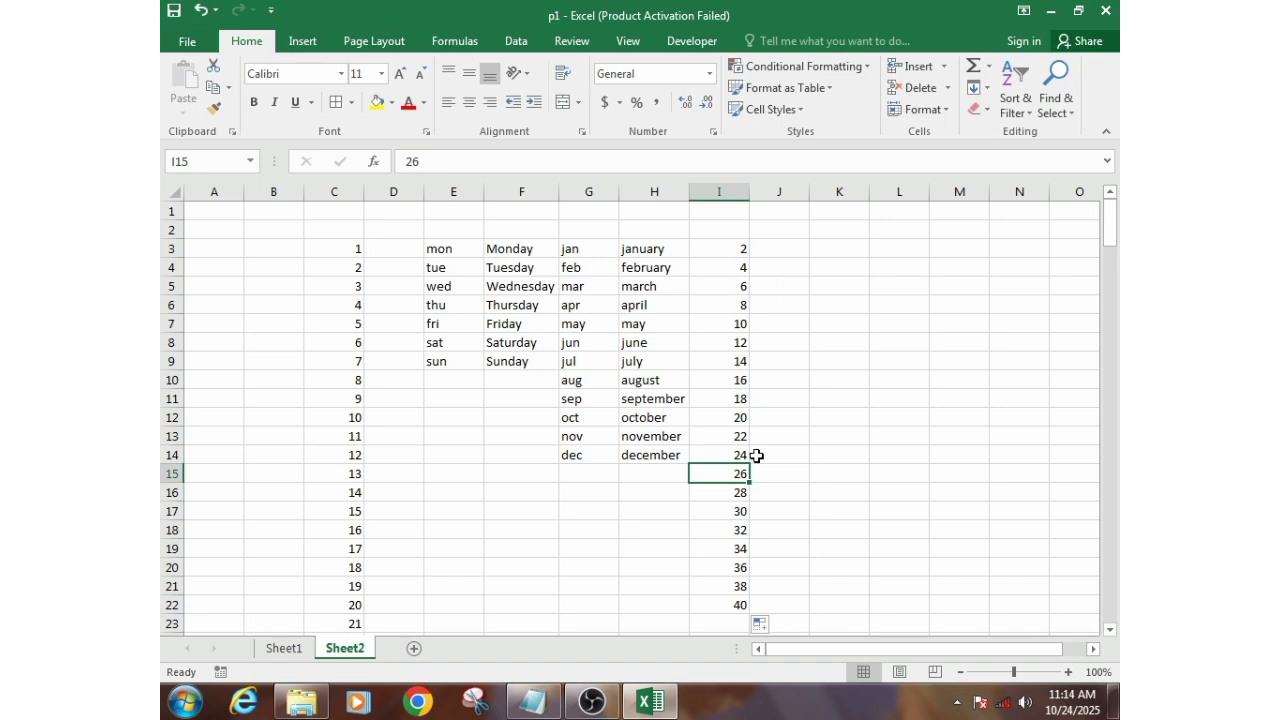
{"action": "left_click", "coordinate": [770, 300]}
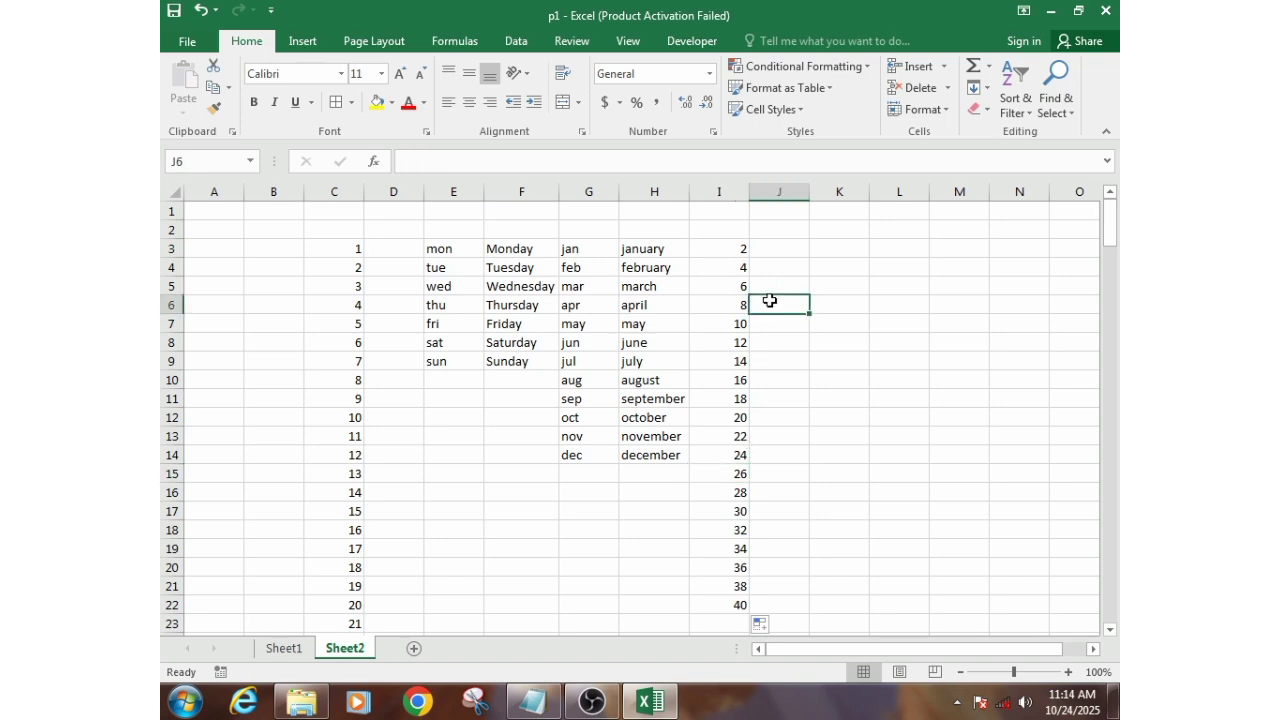
- Enter mon in cell E2 and fill the abbreviated weekday names across row 2 to sun in K2
{"action": "left_click", "coordinate": [429, 228]}
{"action": "type", "text": "mon"}
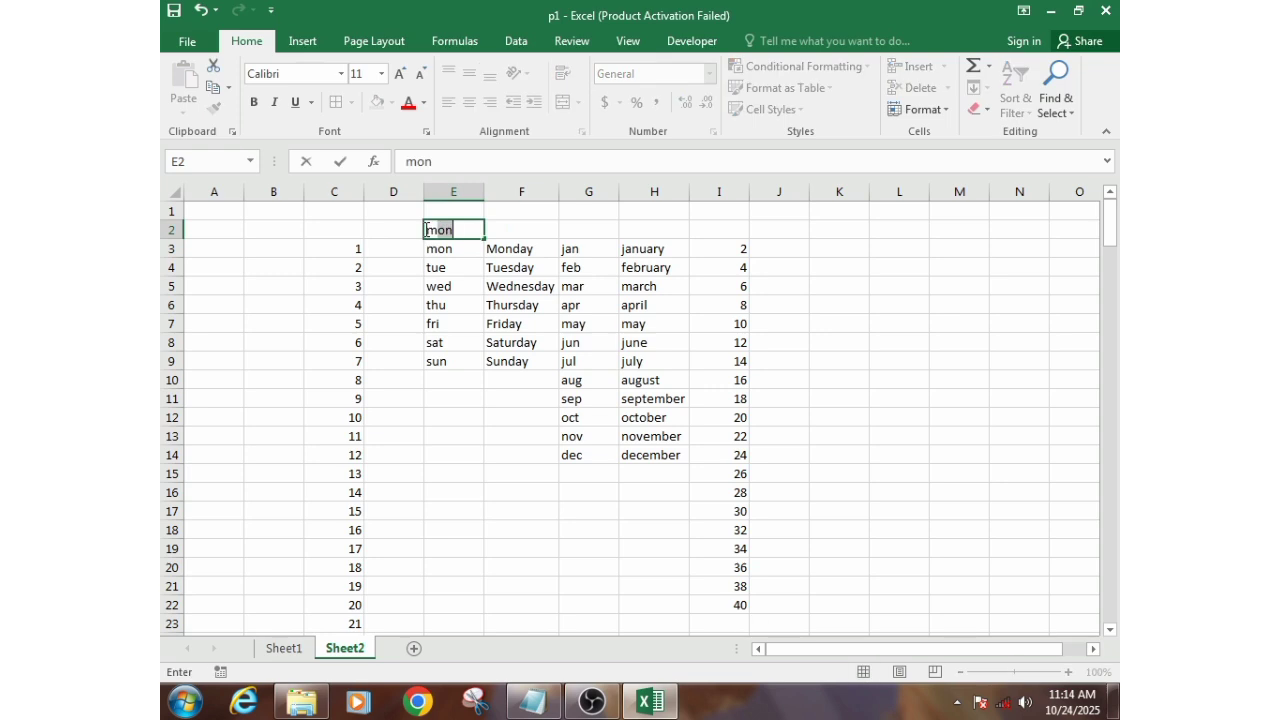
{"action": "key", "text": "Tab"}
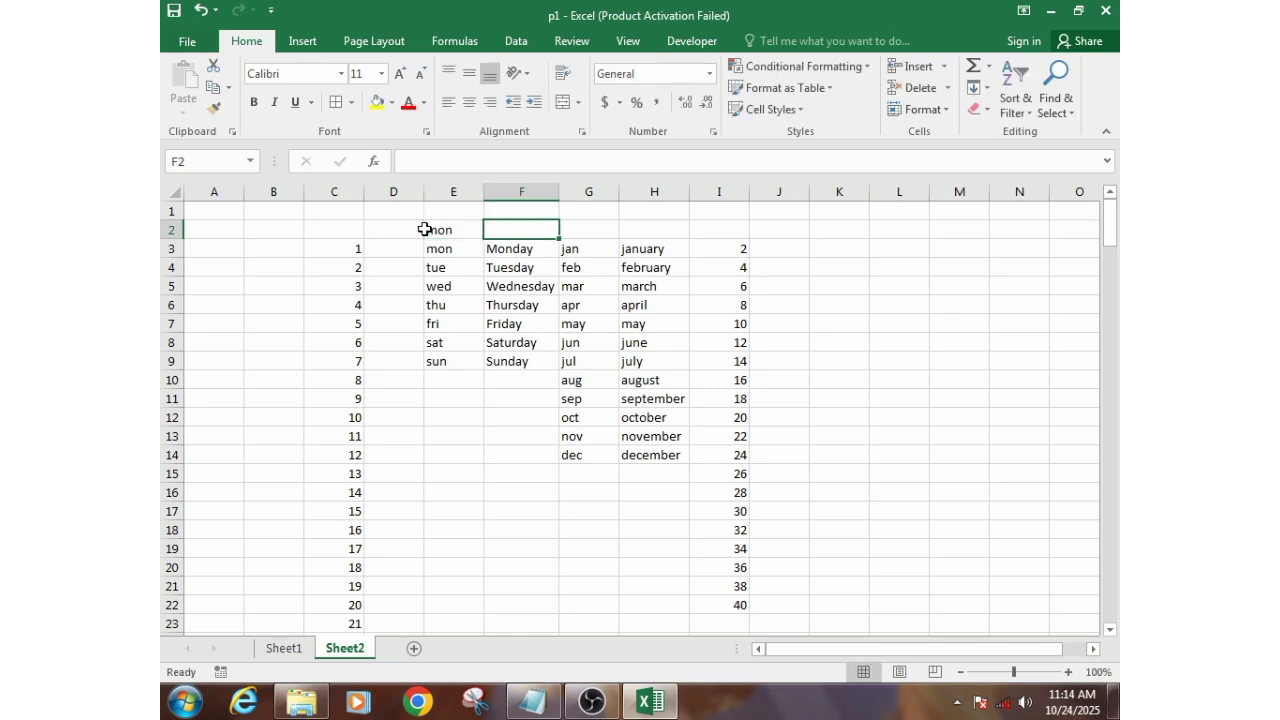
{"action": "left_click", "coordinate": [462, 224]}
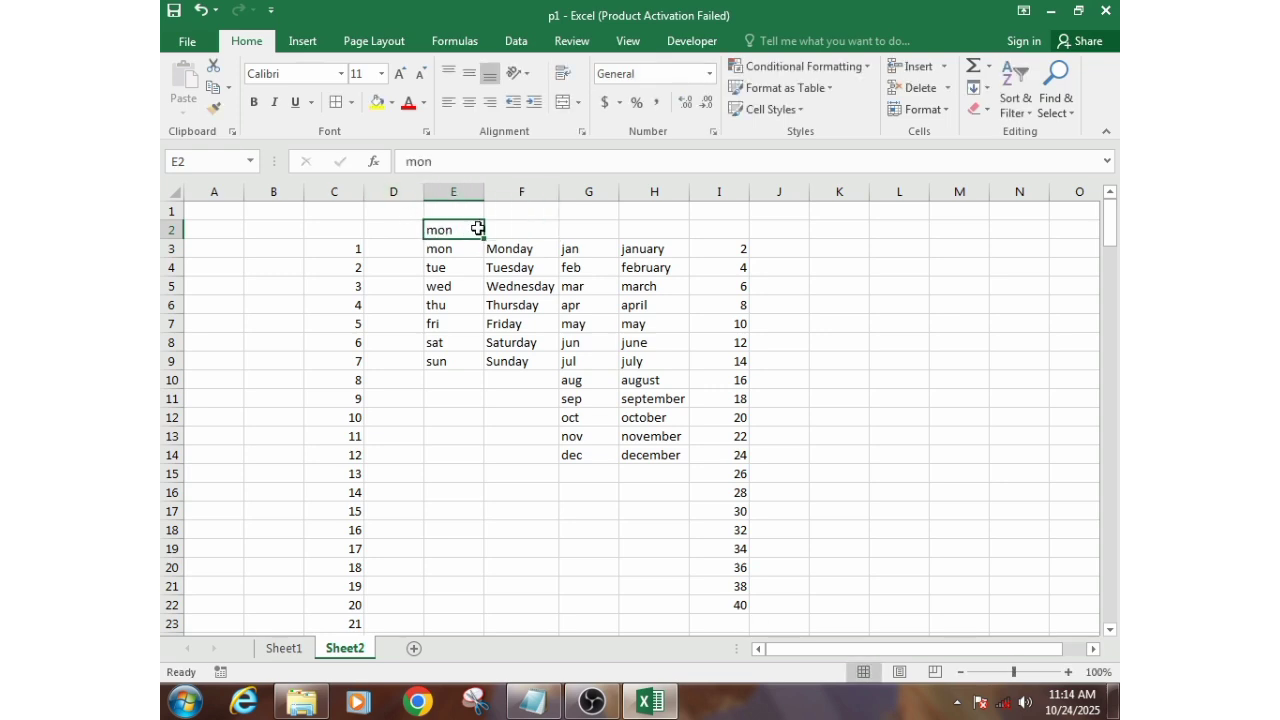
{"action": "left_click_drag", "start_coordinate": [482, 236], "coordinate": [852, 230]}
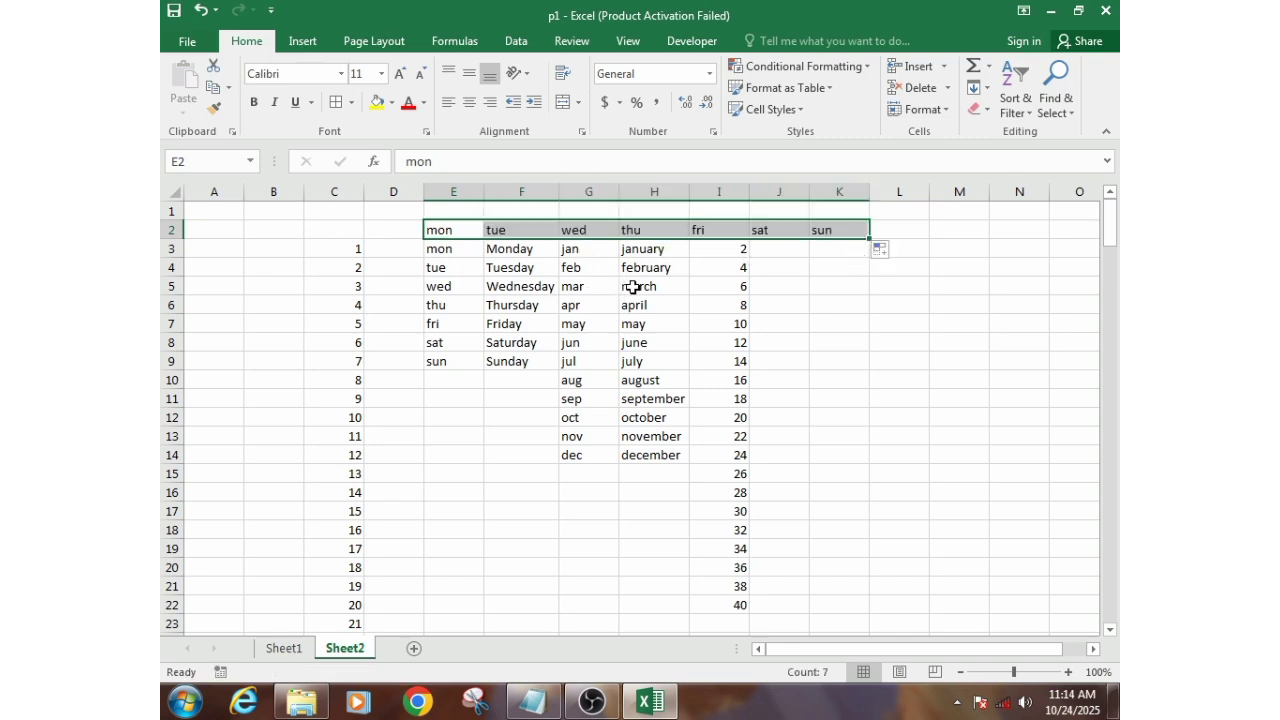
{"action": "left_click", "coordinate": [380, 248]}
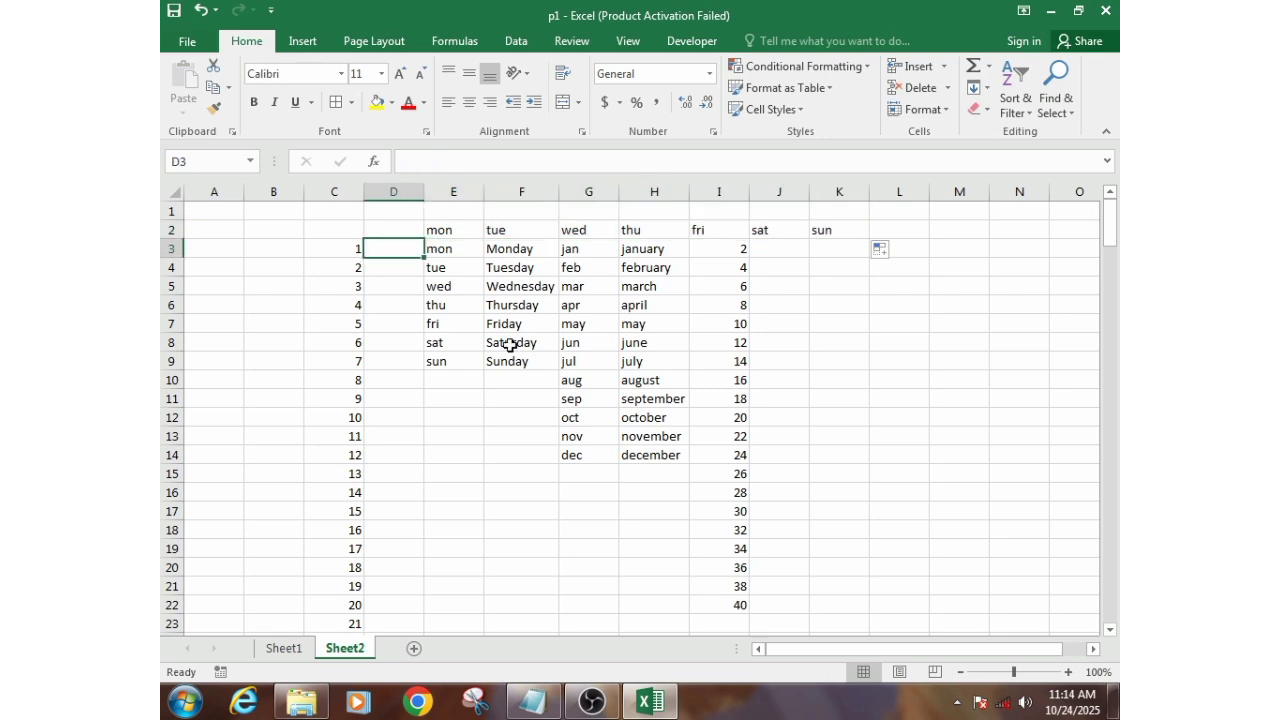
{"action": "left_click", "coordinate": [590, 413]}
{"action": "scroll", "coordinate": [544, 402], "scroll_direction": "down", "scroll_amount": 2}
{"action": "scroll", "coordinate": [528, 400], "scroll_direction": "up", "scroll_amount": 2}
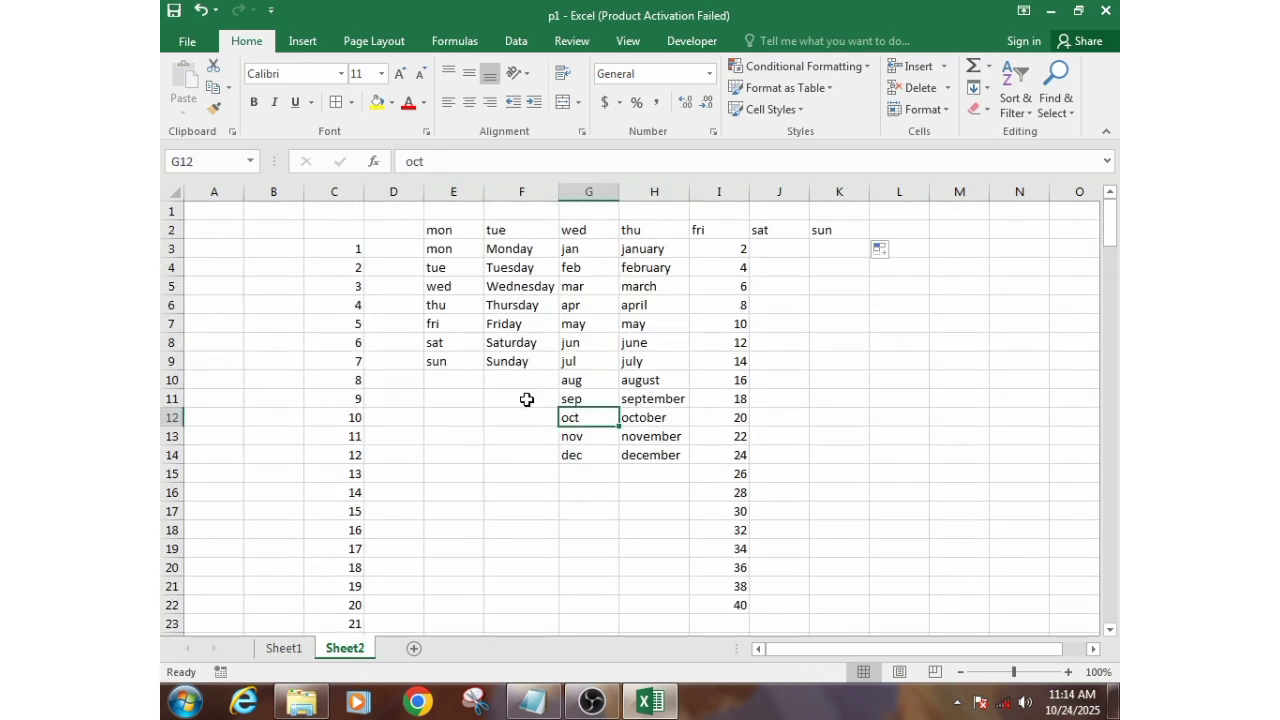
- Clear all the filled series from columns C through L on Sheet2
{"action": "left_click_drag", "start_coordinate": [345, 191], "coordinate": [878, 186]}
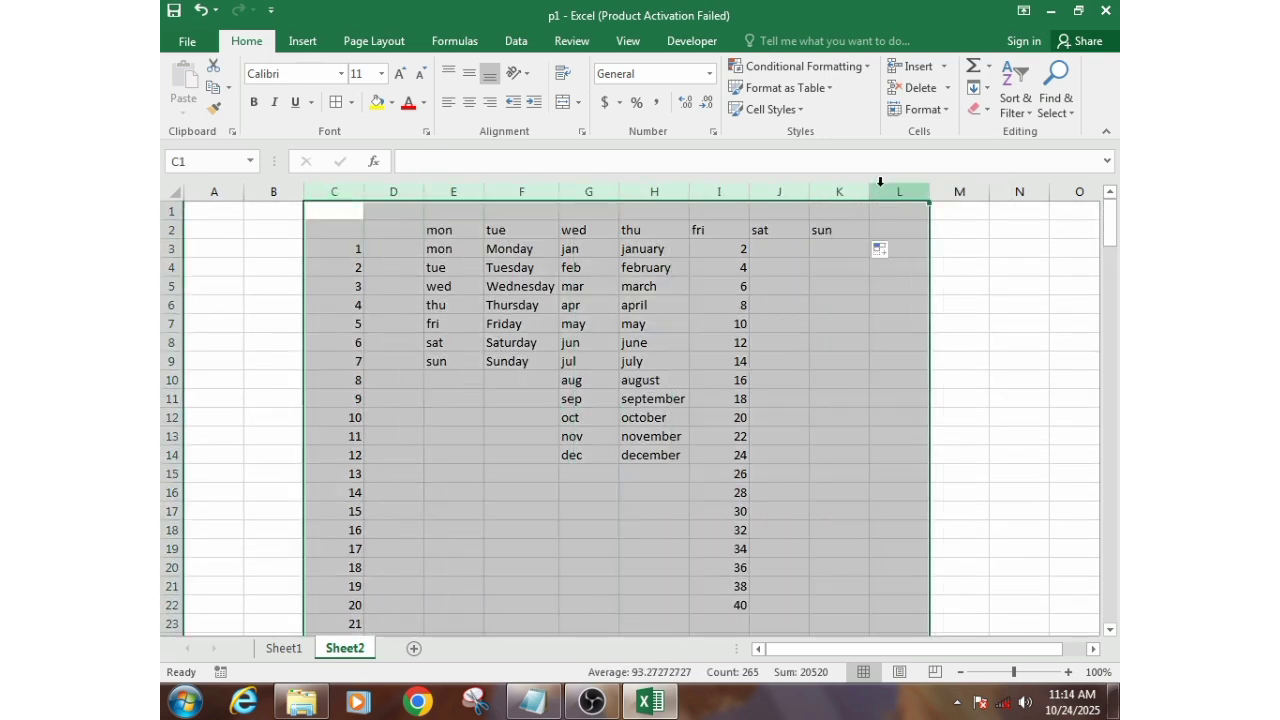
{"action": "left_click", "coordinate": [976, 109]}
{"action": "left_click", "coordinate": [995, 134]}
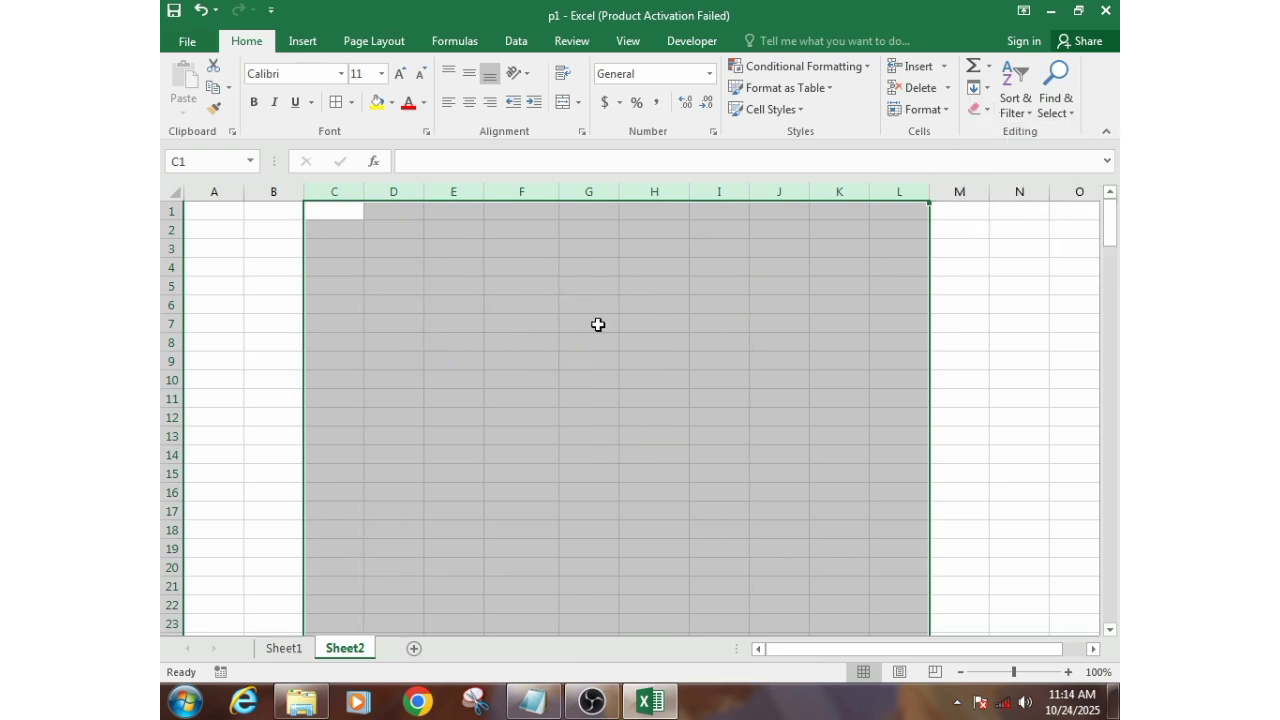
{"action": "left_click", "coordinate": [394, 305]}
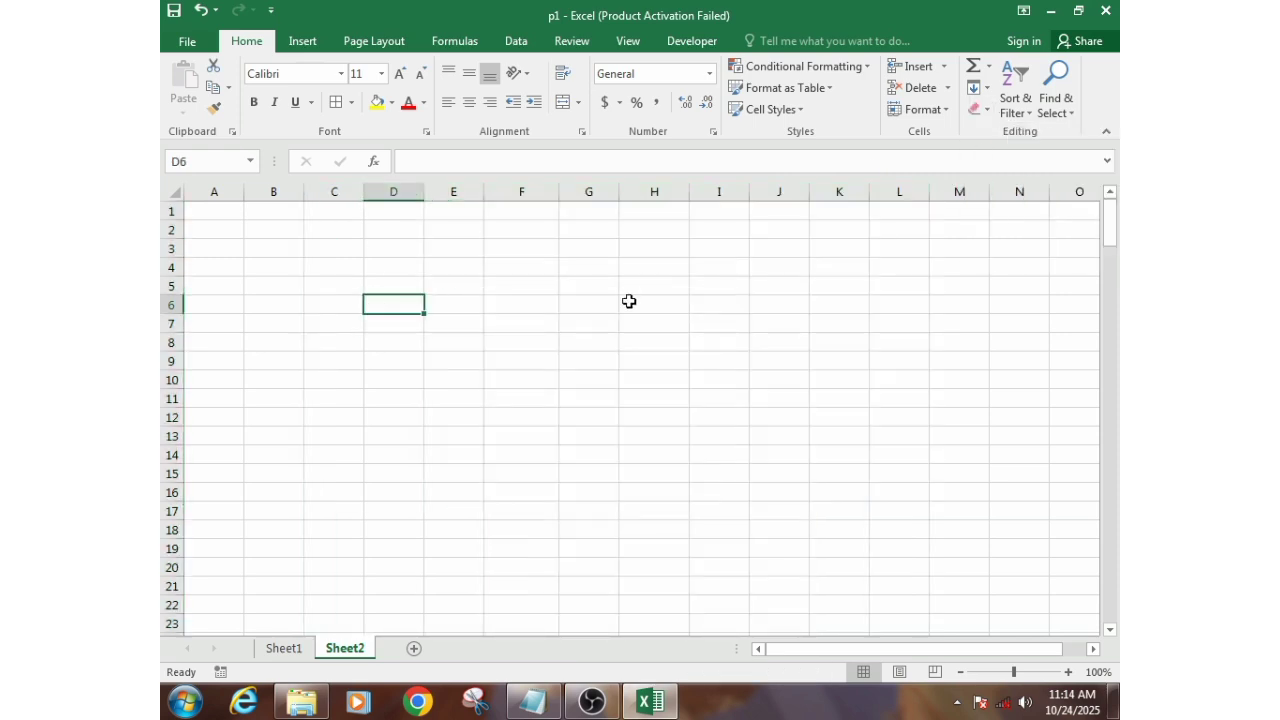
- Switch to Sheet1 and examine the Percentage values in P4:P12 and the formula that calculates them
{"action": "left_click", "coordinate": [284, 648]}
{"action": "left_click", "coordinate": [326, 540]}
{"action": "left_click", "coordinate": [438, 366]}
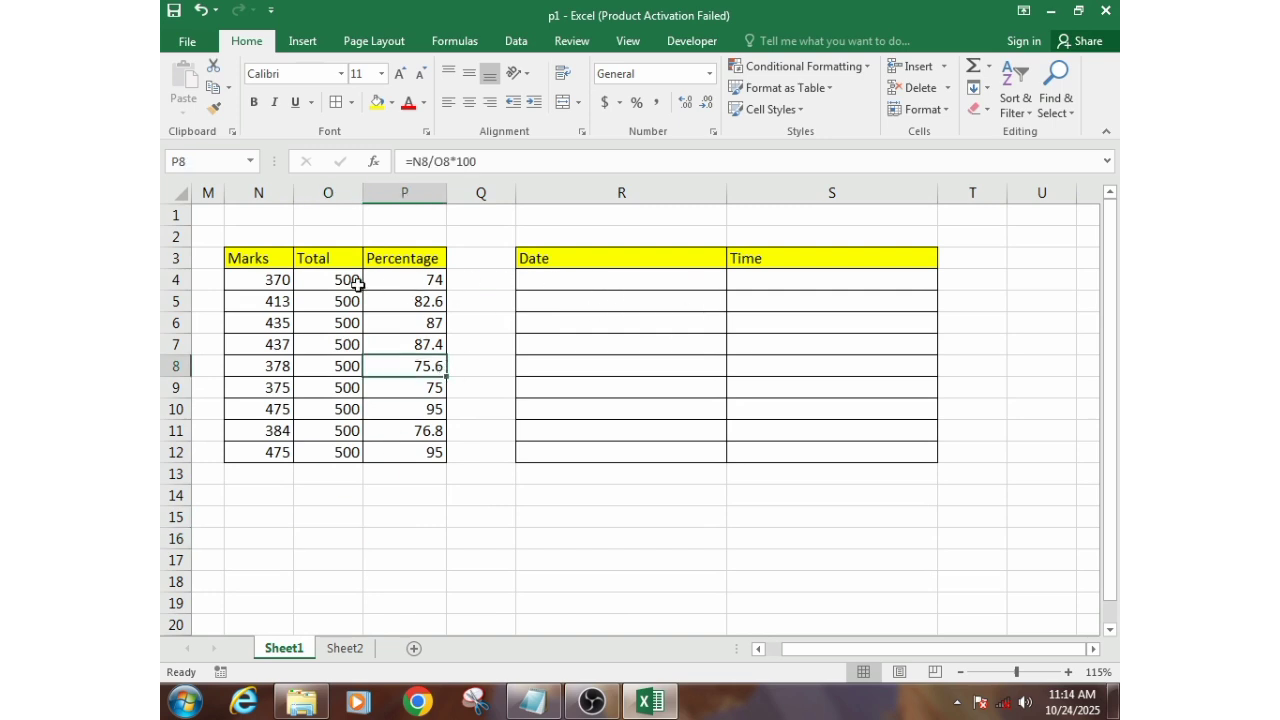
{"action": "left_click_drag", "start_coordinate": [408, 280], "coordinate": [424, 468]}
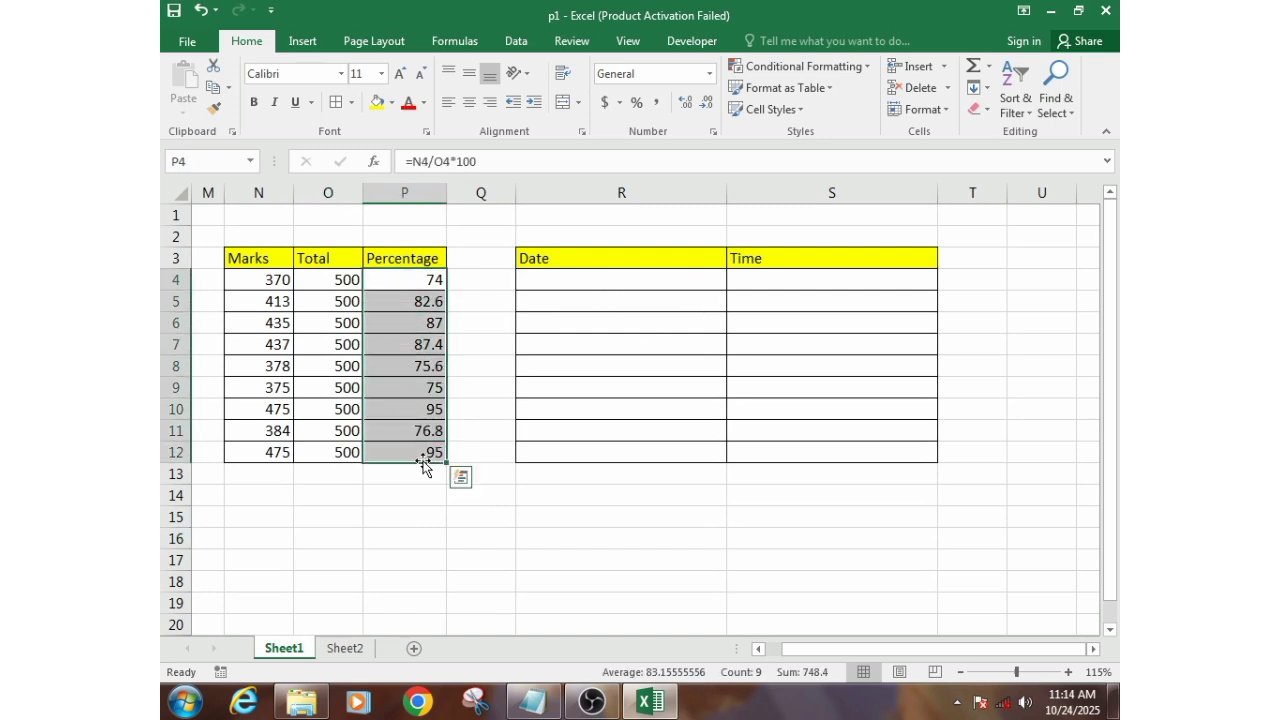
{"action": "left_click", "coordinate": [566, 282]}
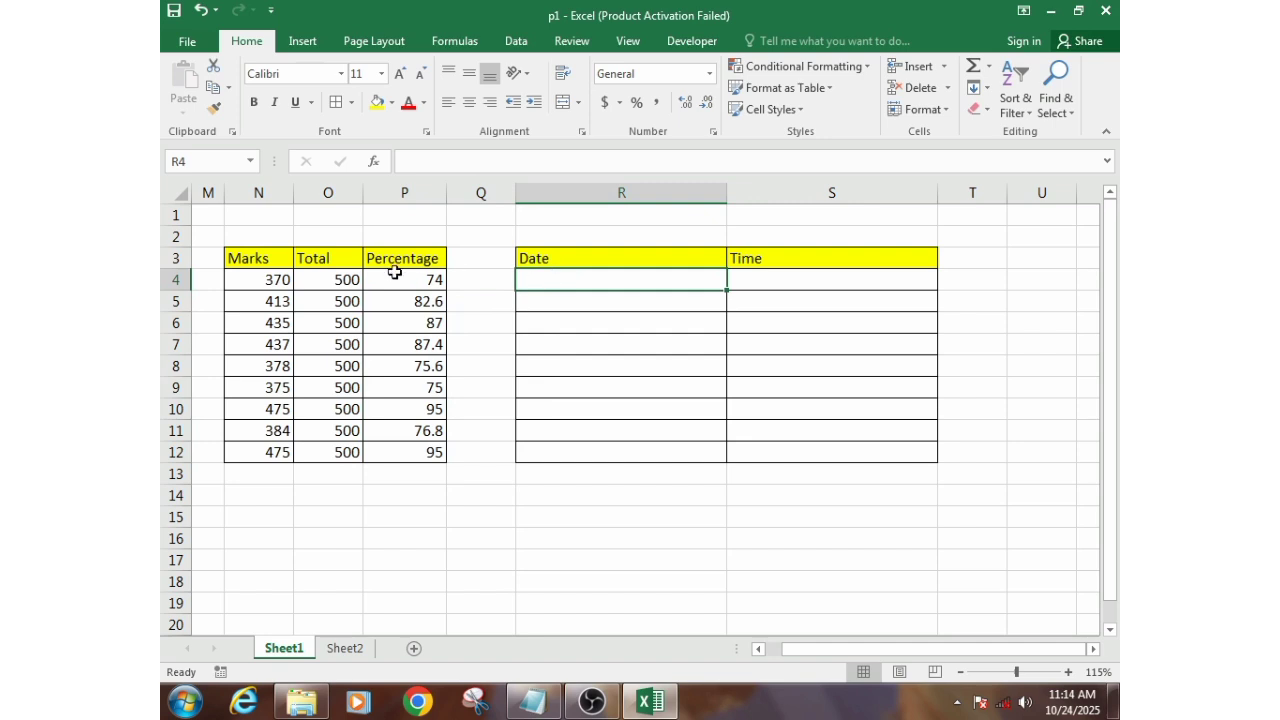
{"action": "left_click_drag", "start_coordinate": [404, 282], "coordinate": [404, 455]}
{"action": "left_click", "coordinate": [337, 299]}
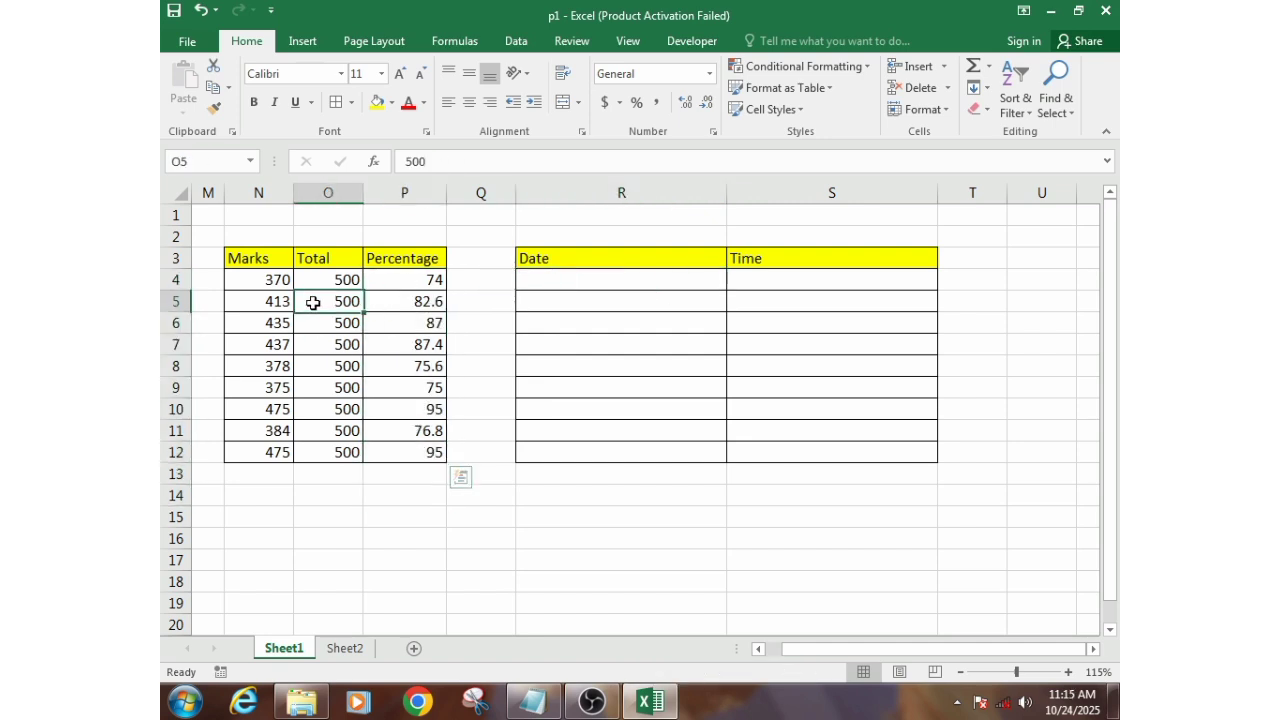
{"action": "left_click_drag", "start_coordinate": [423, 280], "coordinate": [415, 436]}
{"action": "left_click_drag", "start_coordinate": [482, 163], "coordinate": [346, 159]}
{"action": "left_click", "coordinate": [498, 164]}
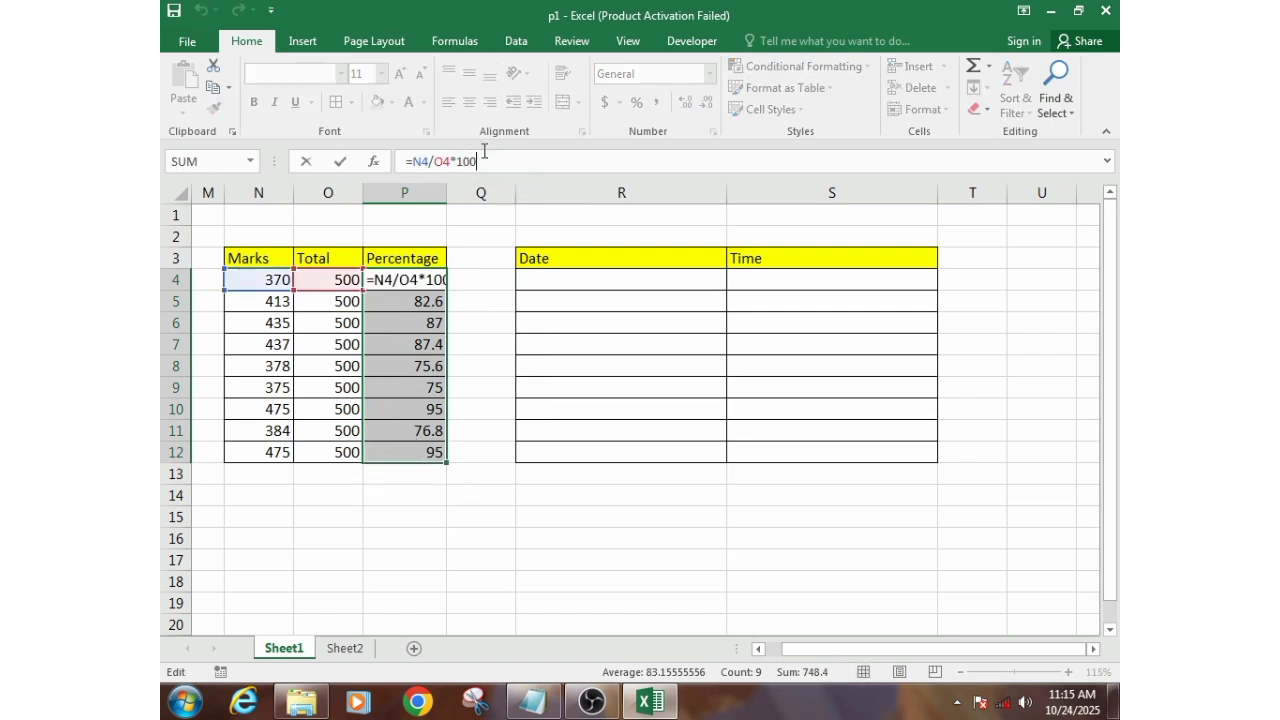
{"action": "key", "text": "Return"}
- Format the Percentage values in P4:P12 as Number with 0 decimal places
{"action": "left_click_drag", "start_coordinate": [390, 282], "coordinate": [398, 455]}
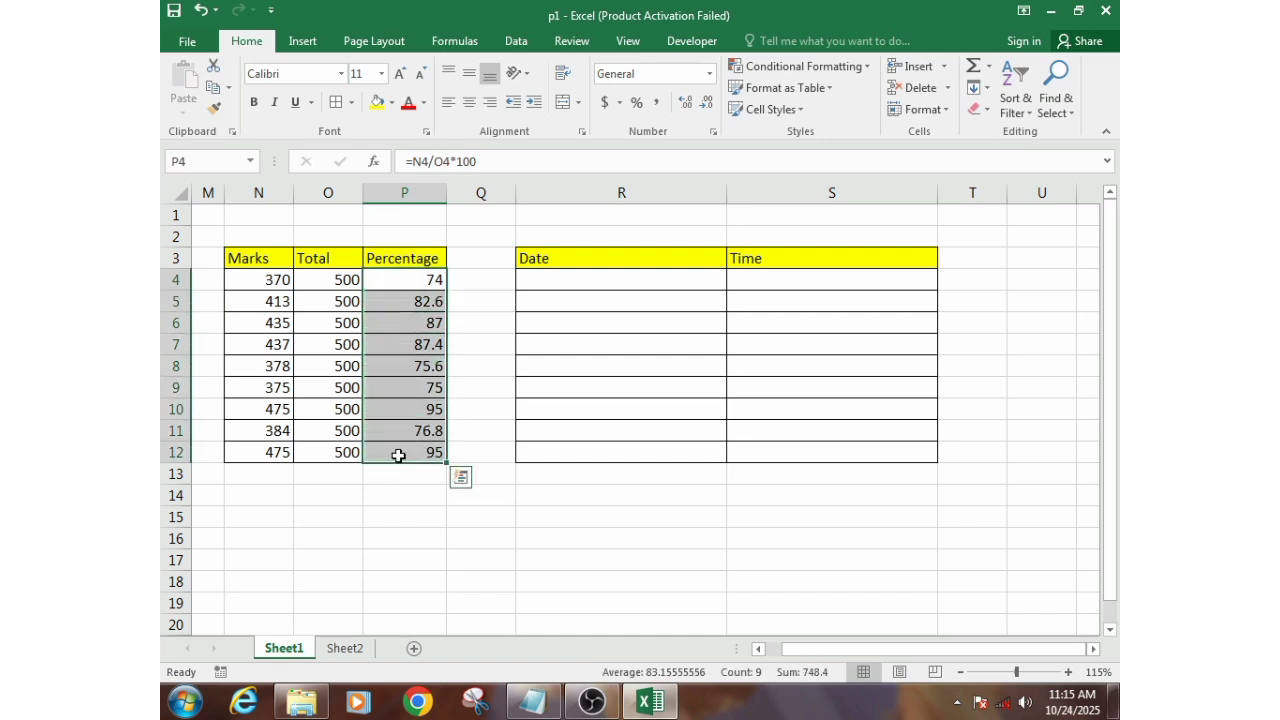
{"action": "right_click", "coordinate": [412, 380]}
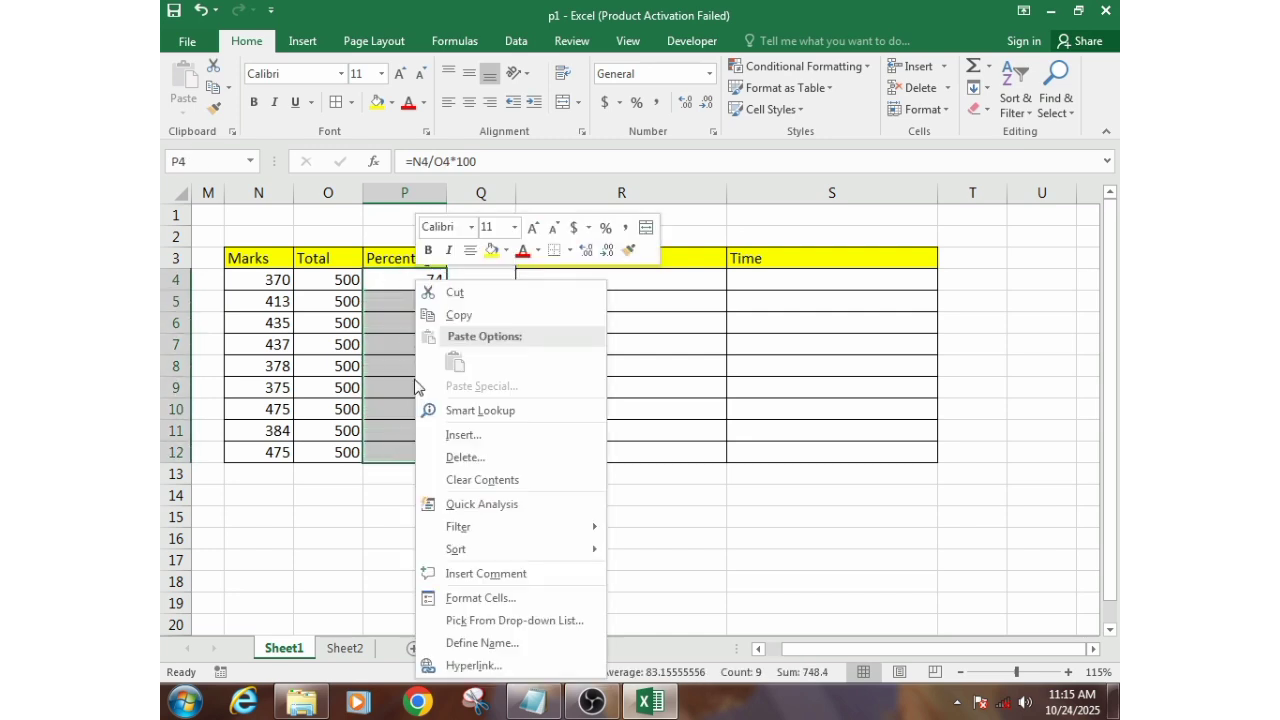
{"action": "left_click", "coordinate": [481, 598]}
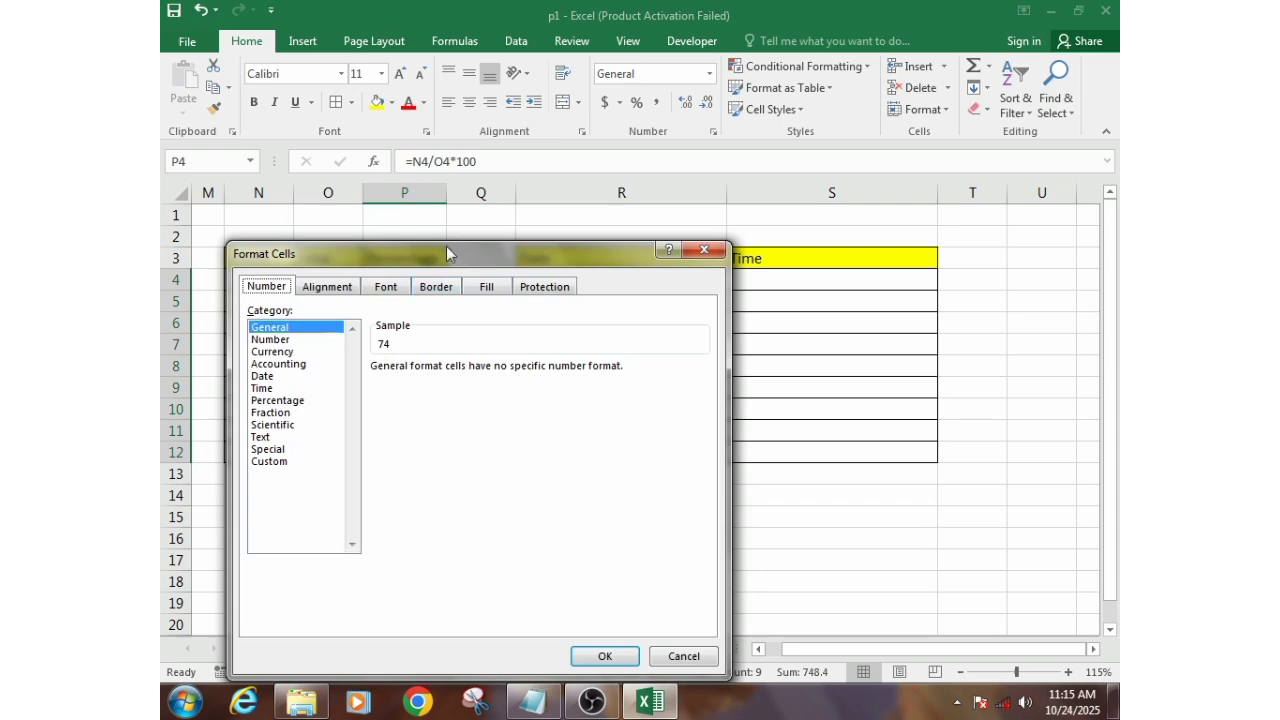
{"action": "left_click_drag", "start_coordinate": [446, 252], "coordinate": [586, 96]}
{"action": "left_click", "coordinate": [431, 186]}
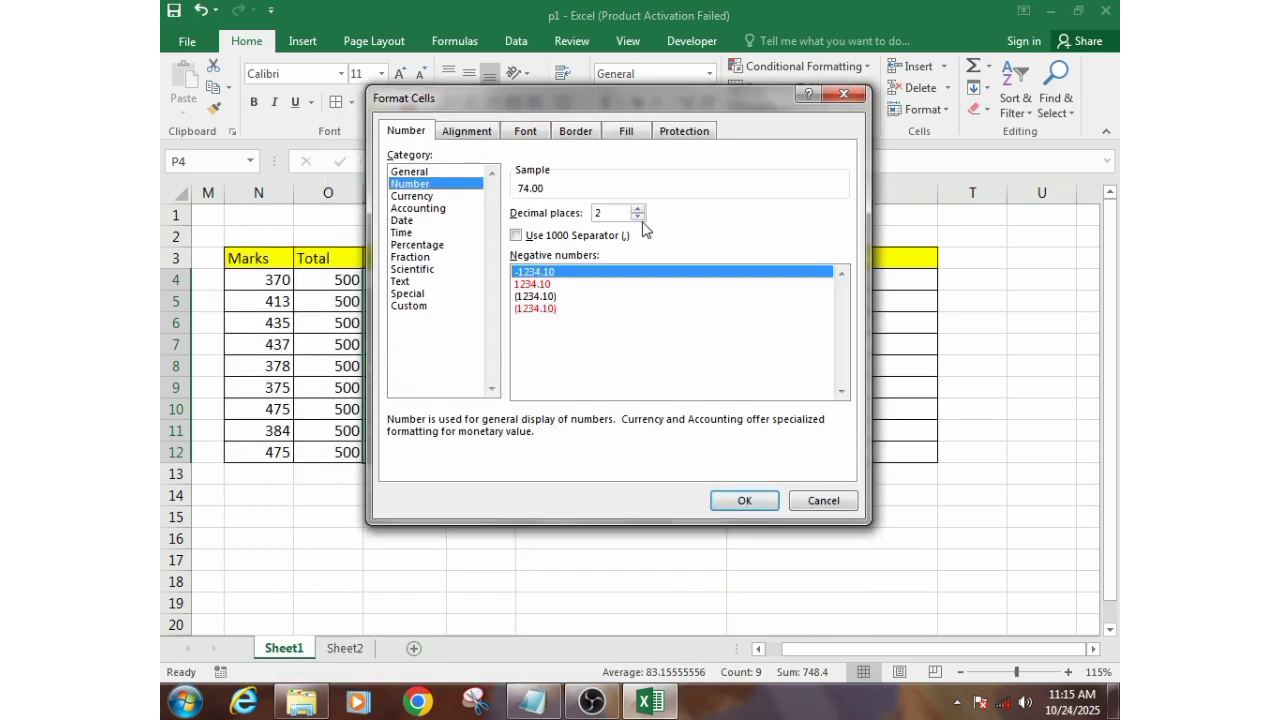
{"action": "left_click_drag", "start_coordinate": [588, 96], "coordinate": [790, 44]}
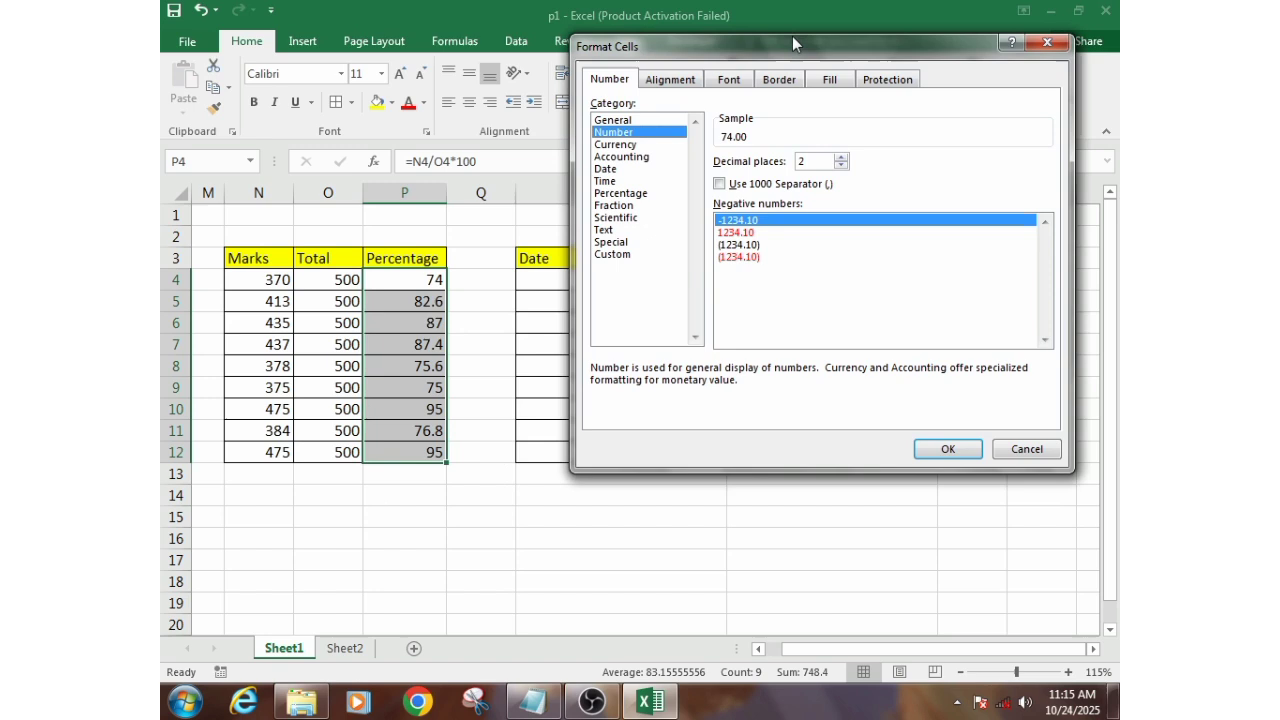
{"action": "left_click", "coordinate": [841, 166]}
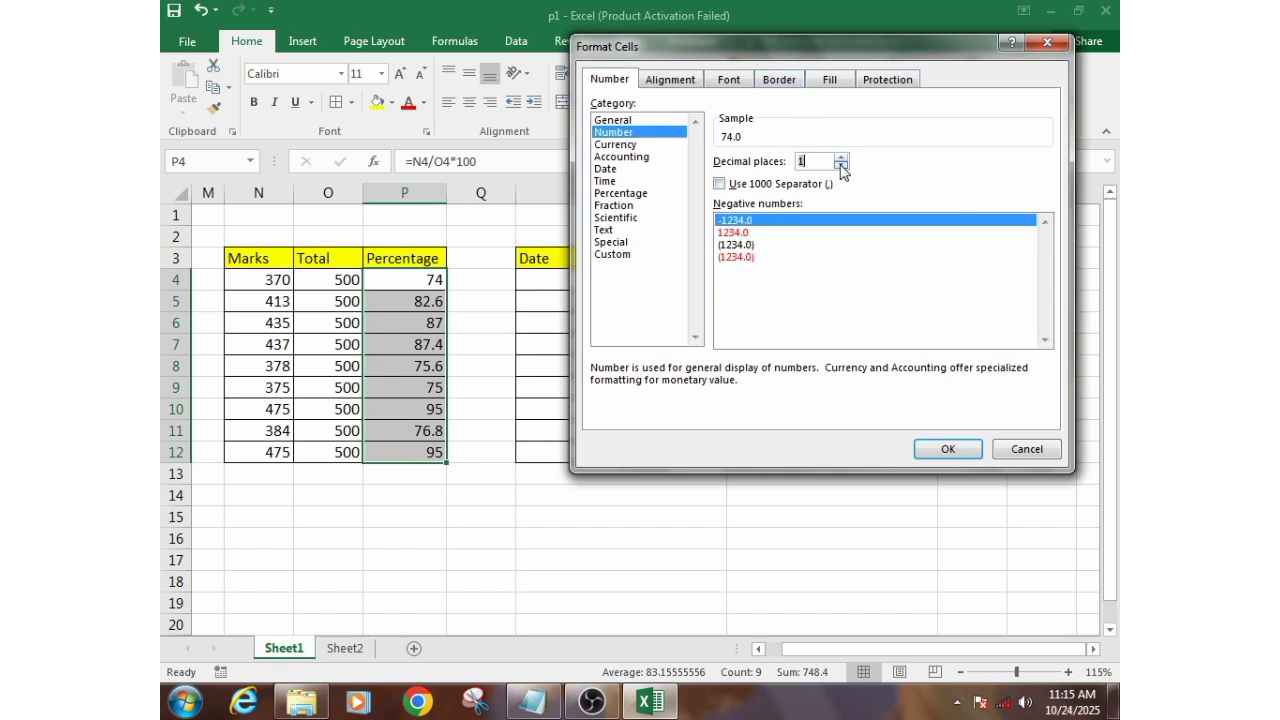
{"action": "left_click", "coordinate": [841, 166]}
{"action": "left_click", "coordinate": [945, 449]}
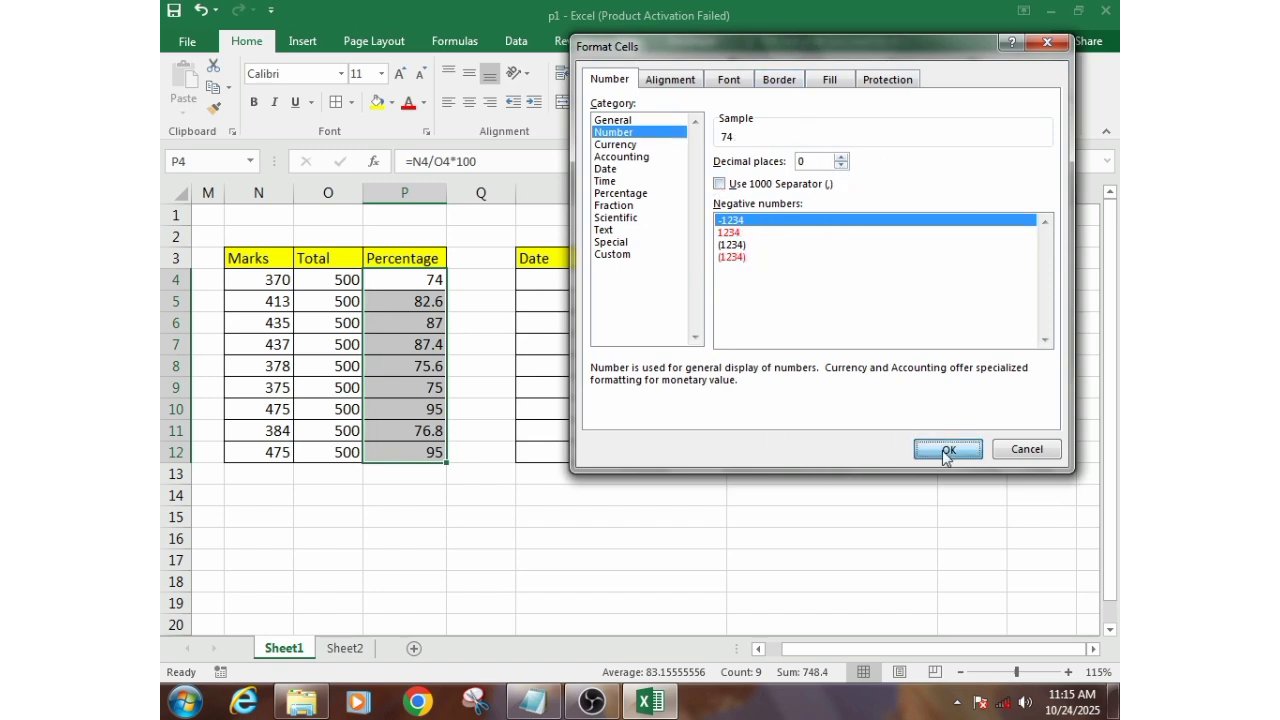
{"action": "left_click", "coordinate": [409, 380]}
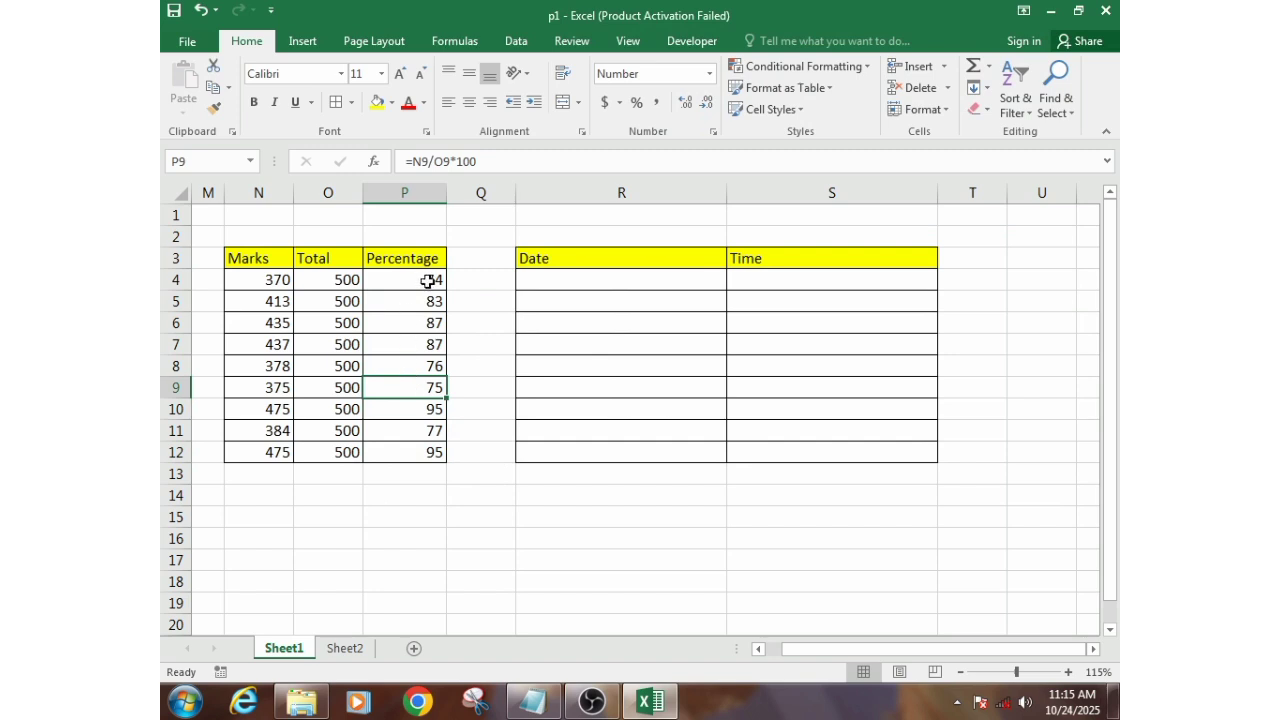
- Set the Number format of the Percentage values in P4:P12 to 4 decimal places
{"action": "left_click_drag", "start_coordinate": [431, 277], "coordinate": [429, 451]}
{"action": "right_click", "coordinate": [416, 355]}
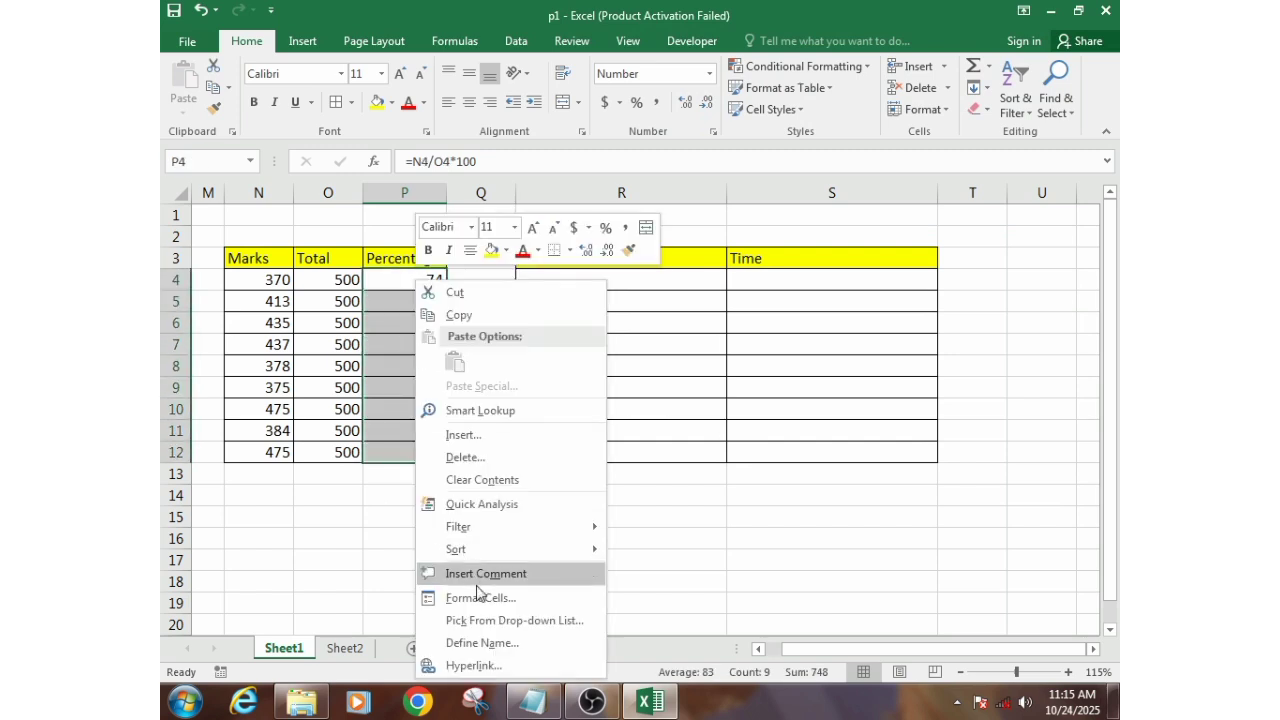
{"action": "left_click", "coordinate": [436, 599]}
{"action": "left_click", "coordinate": [493, 364]}
{"action": "left_click", "coordinate": [493, 364]}
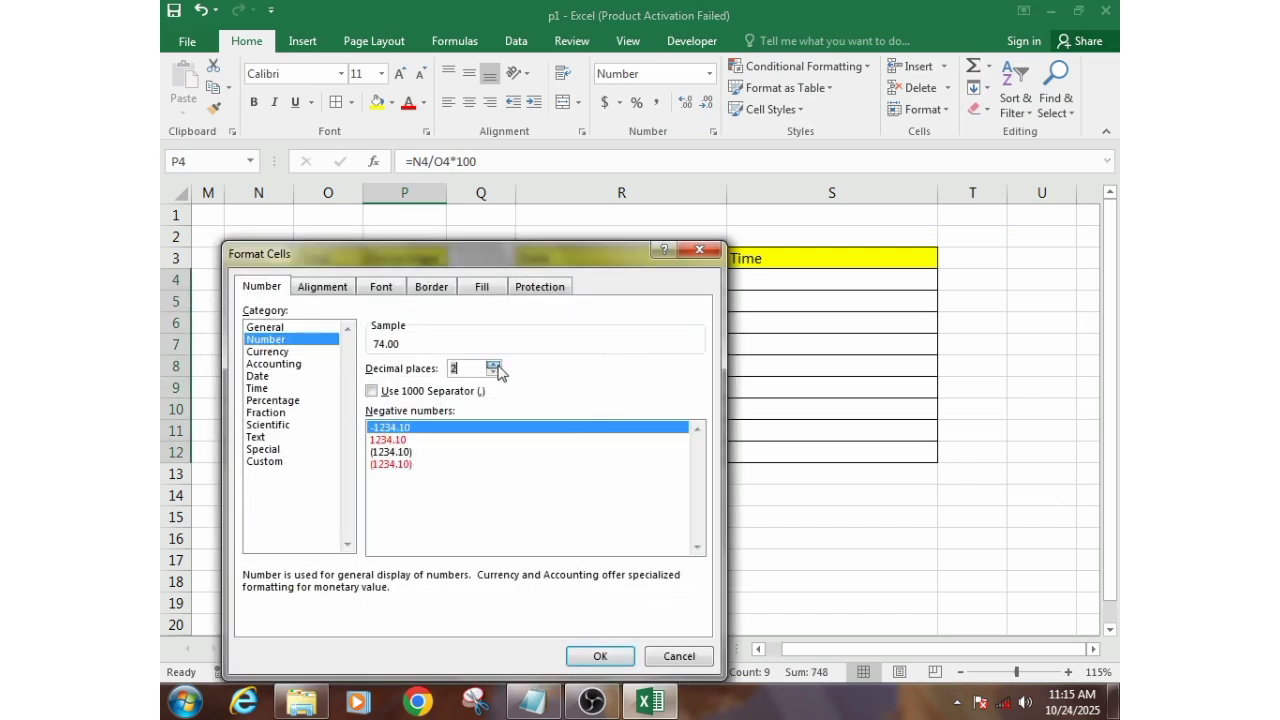
{"action": "left_click", "coordinate": [493, 364]}
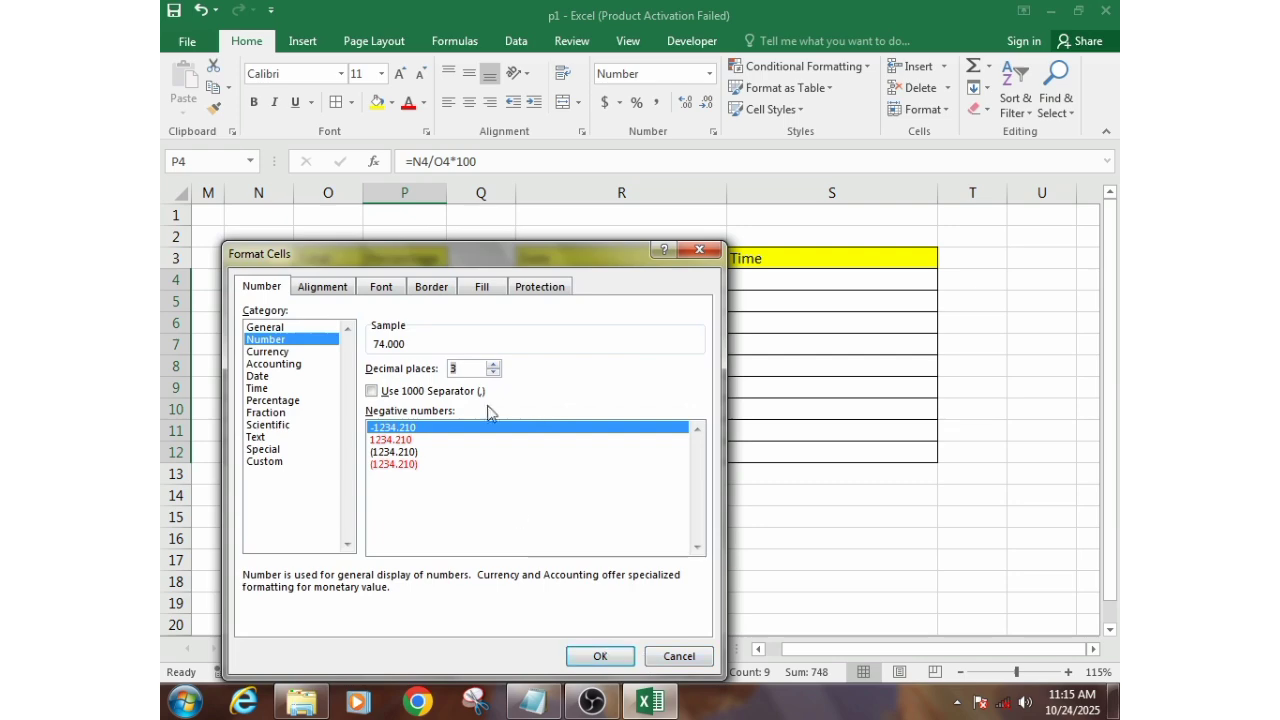
{"action": "left_click", "coordinate": [493, 364]}
{"action": "left_click", "coordinate": [598, 657]}
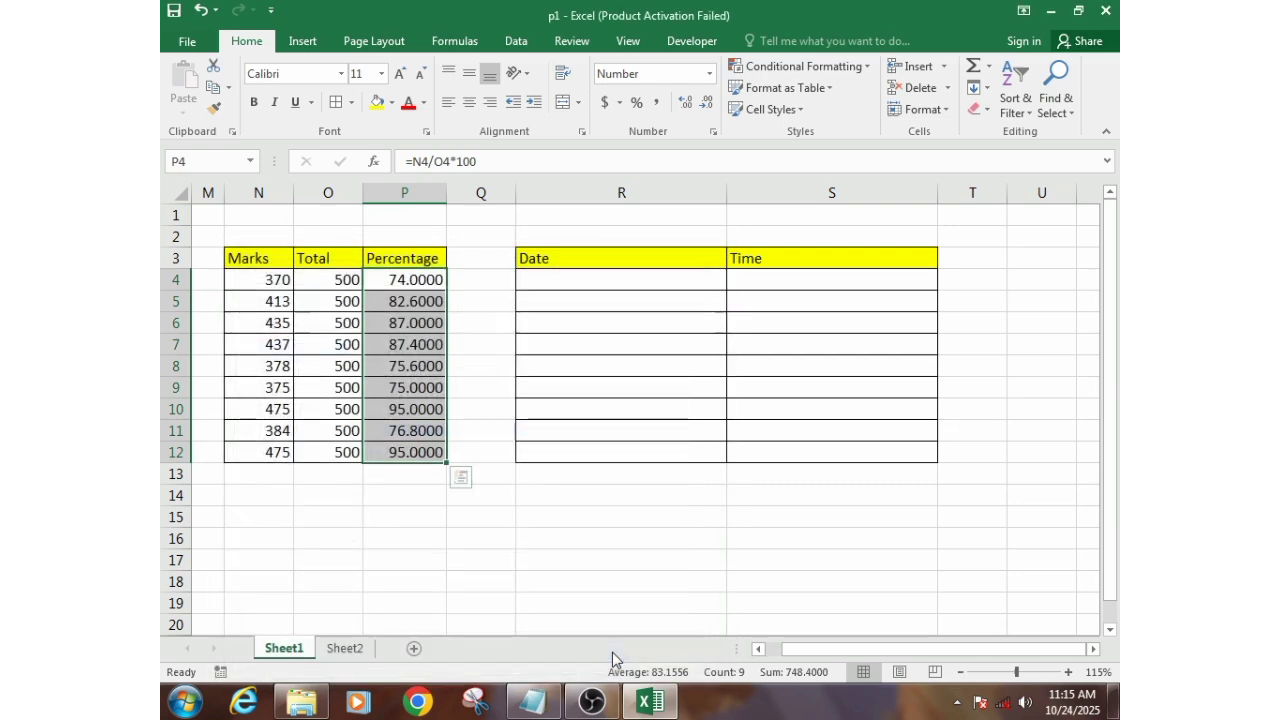
- Reduce the Percentage values in P4:P12 to 0 decimal places in their Number format
{"action": "right_click", "coordinate": [405, 370]}
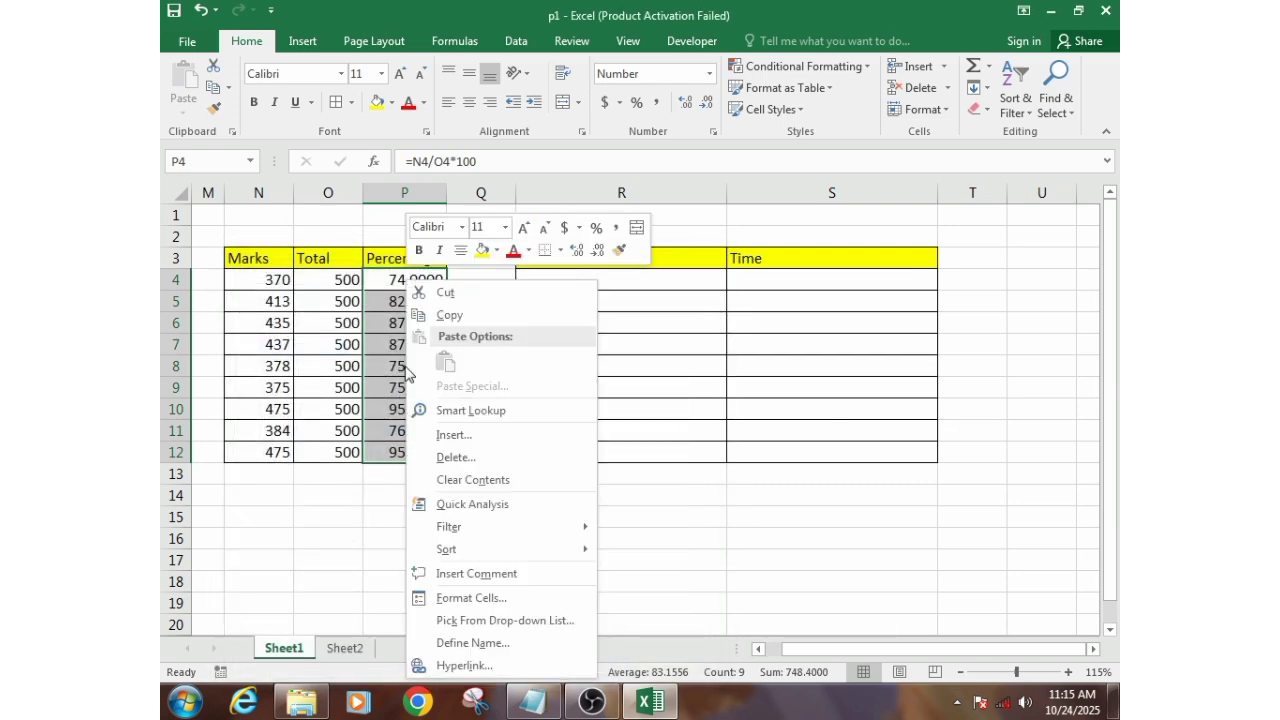
{"action": "left_click", "coordinate": [471, 597]}
{"action": "left_click", "coordinate": [493, 373]}
{"action": "triple_click", "coordinate": [493, 373]}
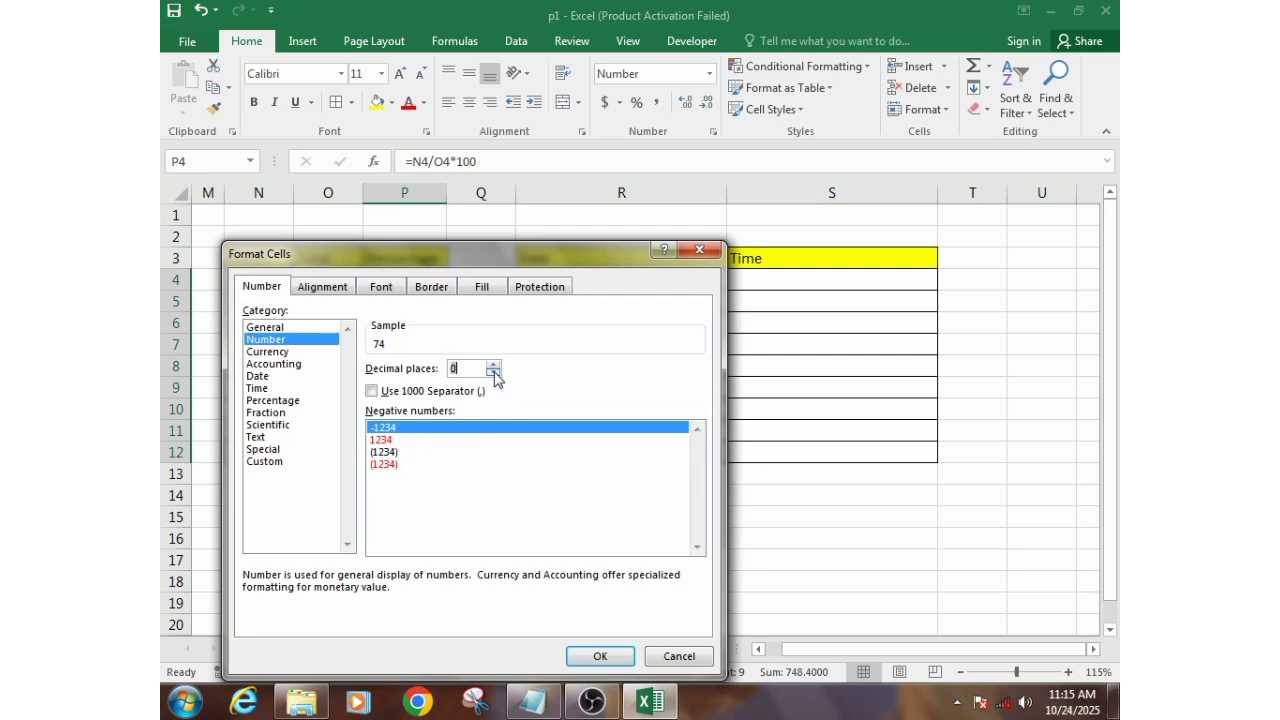
{"action": "left_click", "coordinate": [599, 656]}
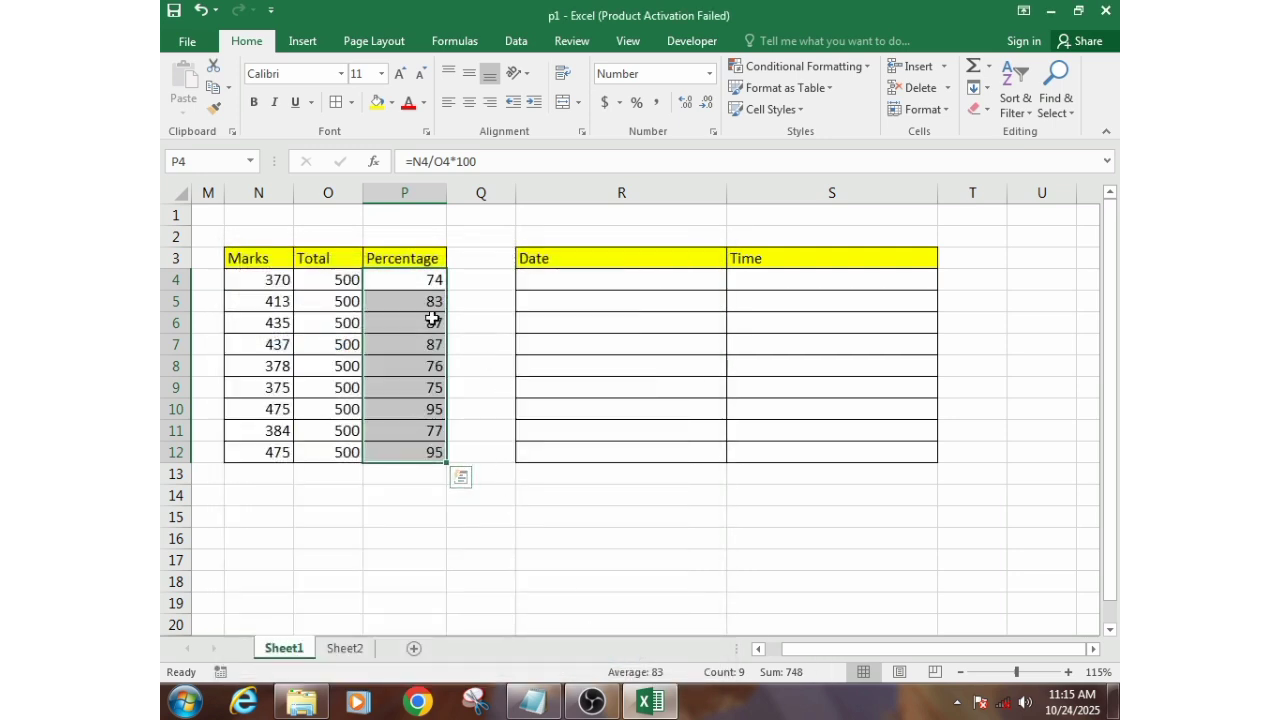
{"action": "left_click", "coordinate": [432, 316]}
- Apply the Percentage number format with 0 decimal places to the Percentage column's cells P4:P12
{"action": "left_click_drag", "start_coordinate": [414, 280], "coordinate": [417, 450]}
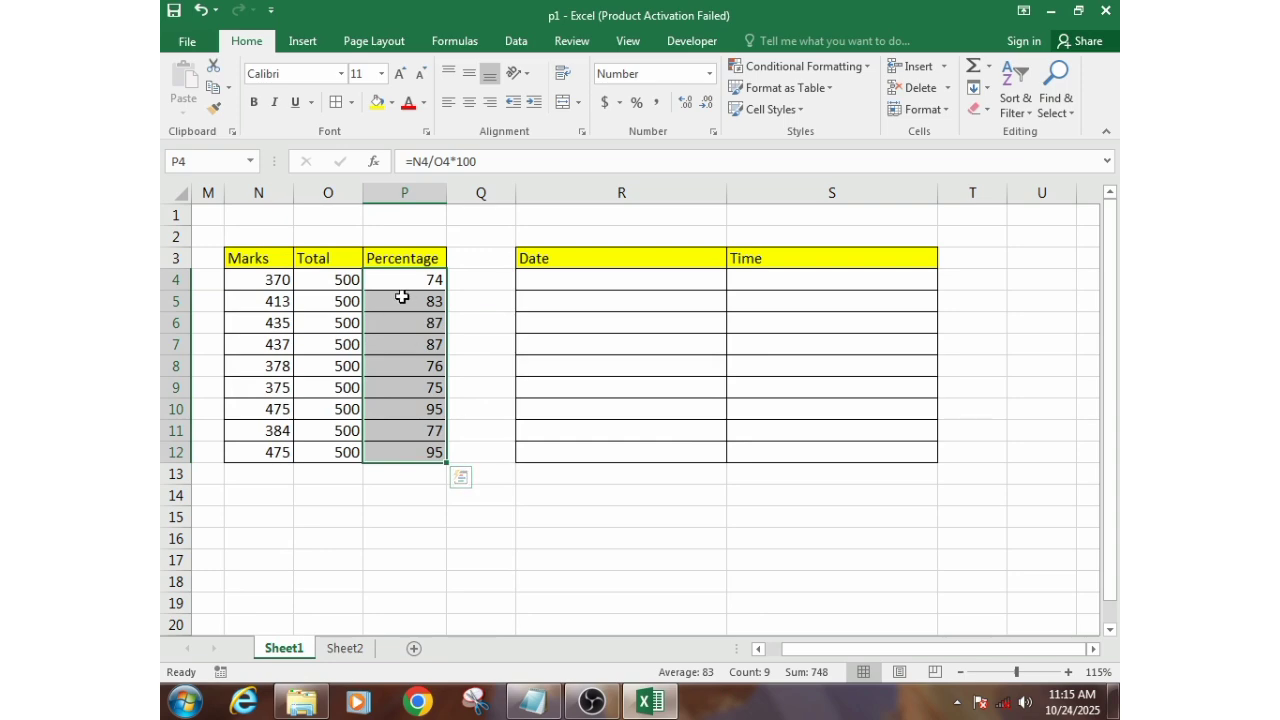
{"action": "right_click", "coordinate": [402, 297]}
{"action": "left_click", "coordinate": [503, 591]}
{"action": "left_click_drag", "start_coordinate": [475, 264], "coordinate": [693, 108]}
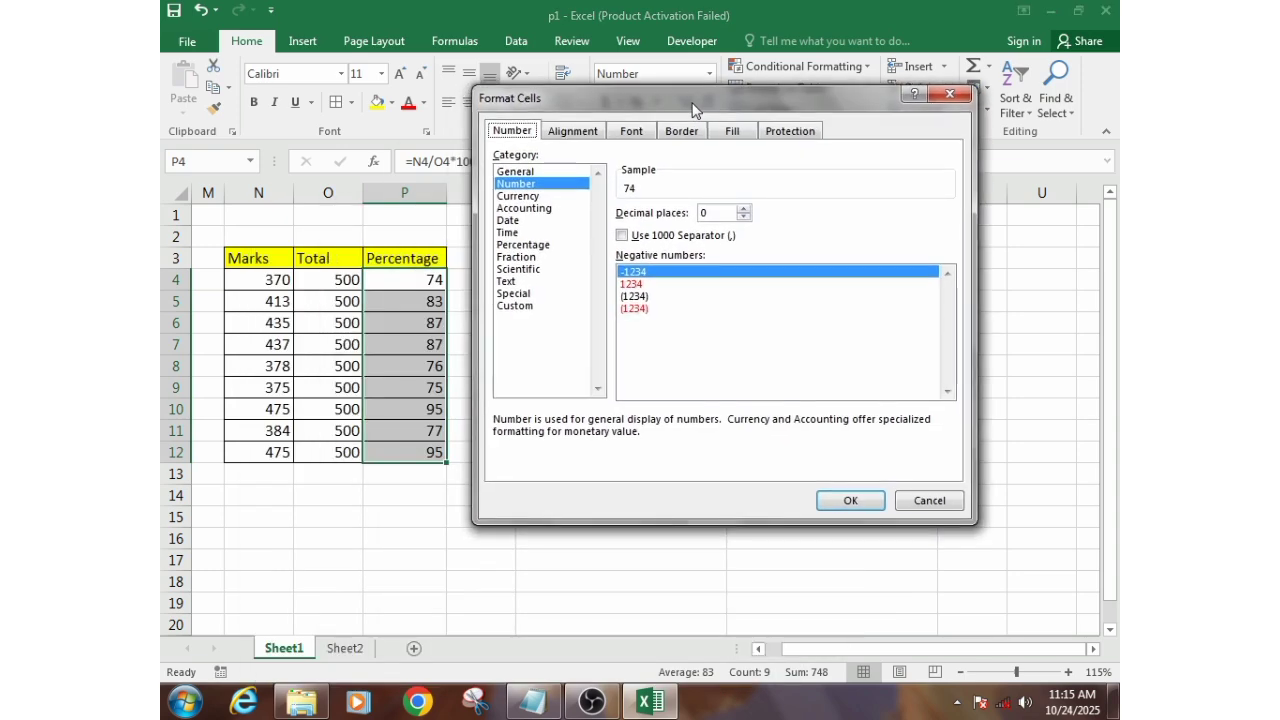
{"action": "left_click", "coordinate": [517, 247]}
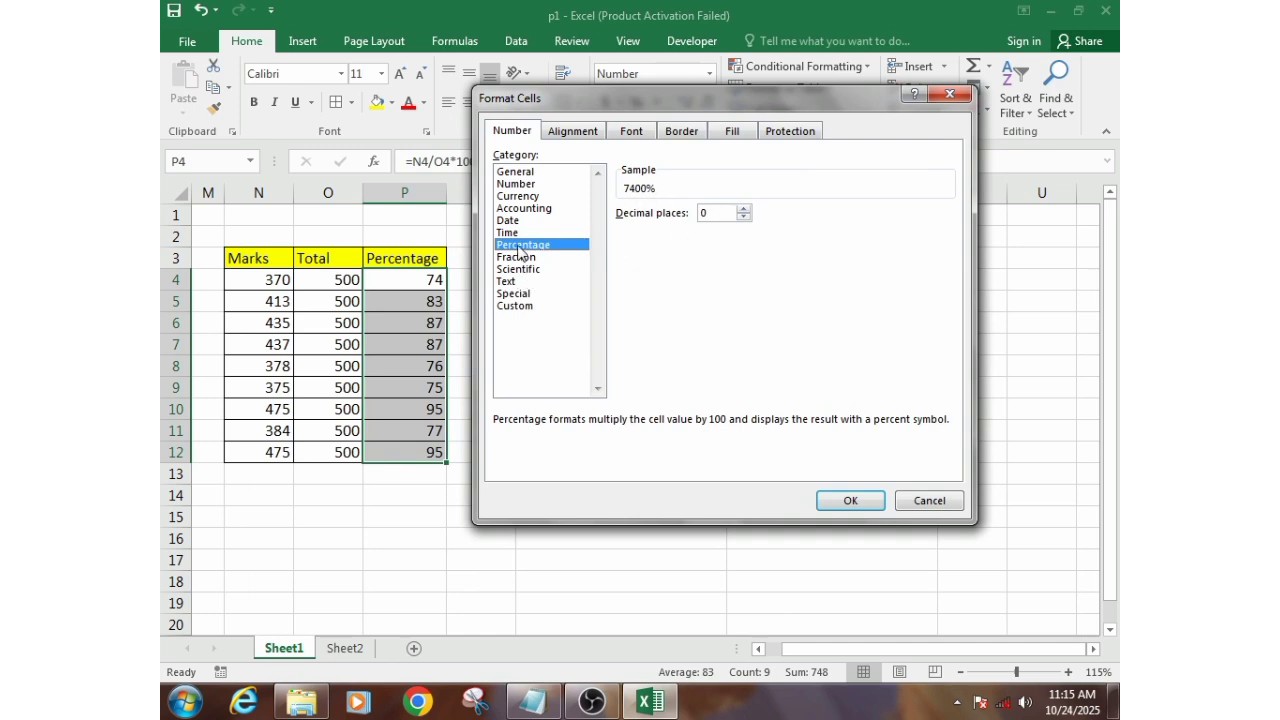
{"action": "left_click_drag", "start_coordinate": [582, 110], "coordinate": [595, 96]}
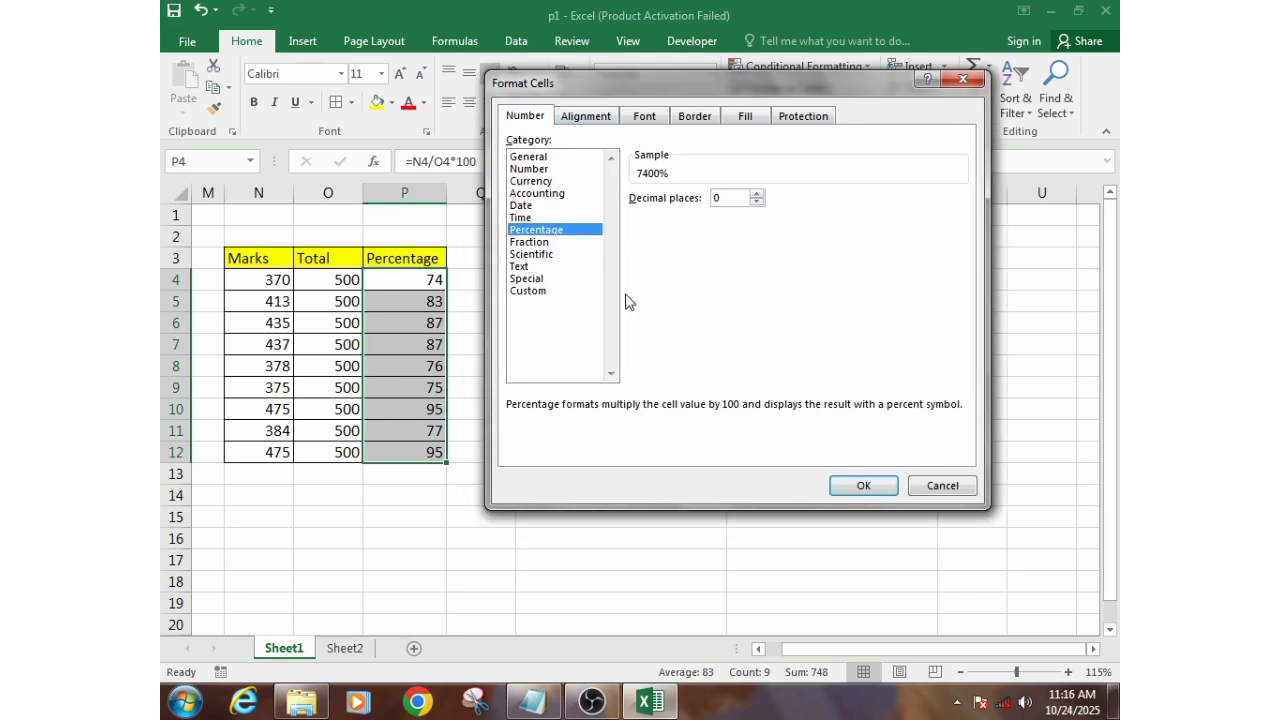
{"action": "left_click", "coordinate": [865, 485]}
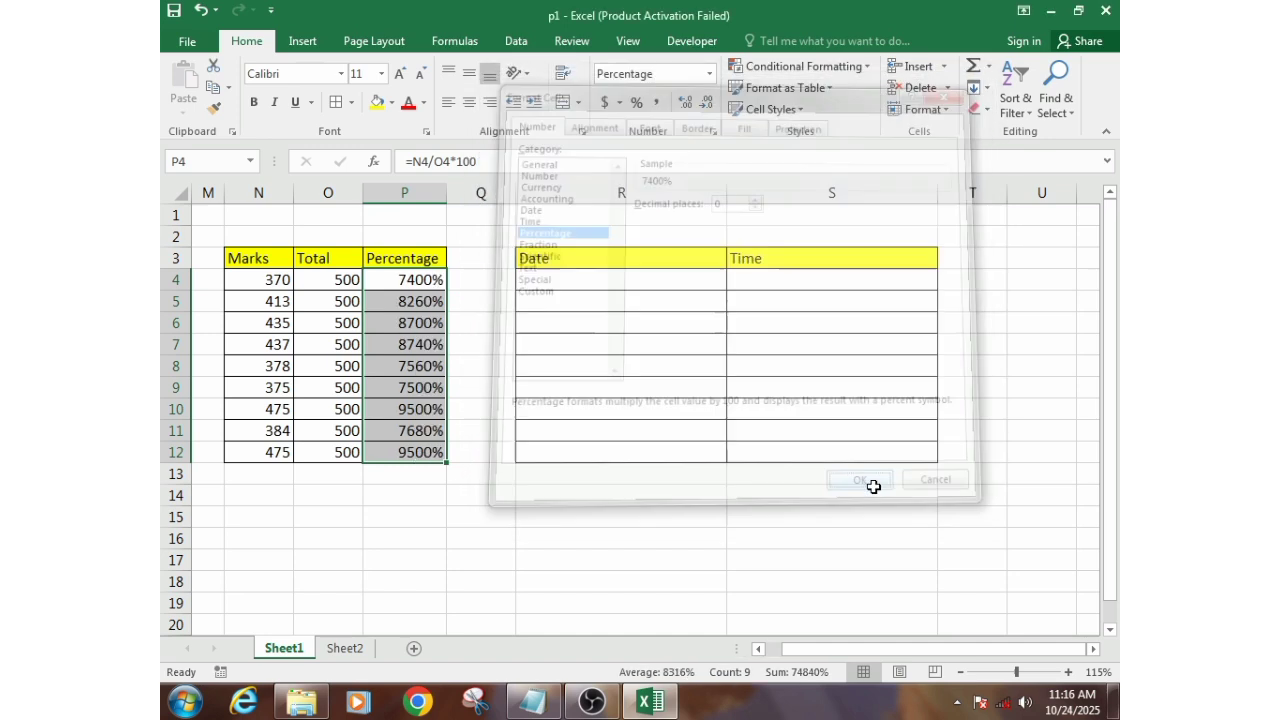
{"action": "left_click_drag", "start_coordinate": [425, 325], "coordinate": [410, 313]}
{"action": "left_click", "coordinate": [410, 313]}
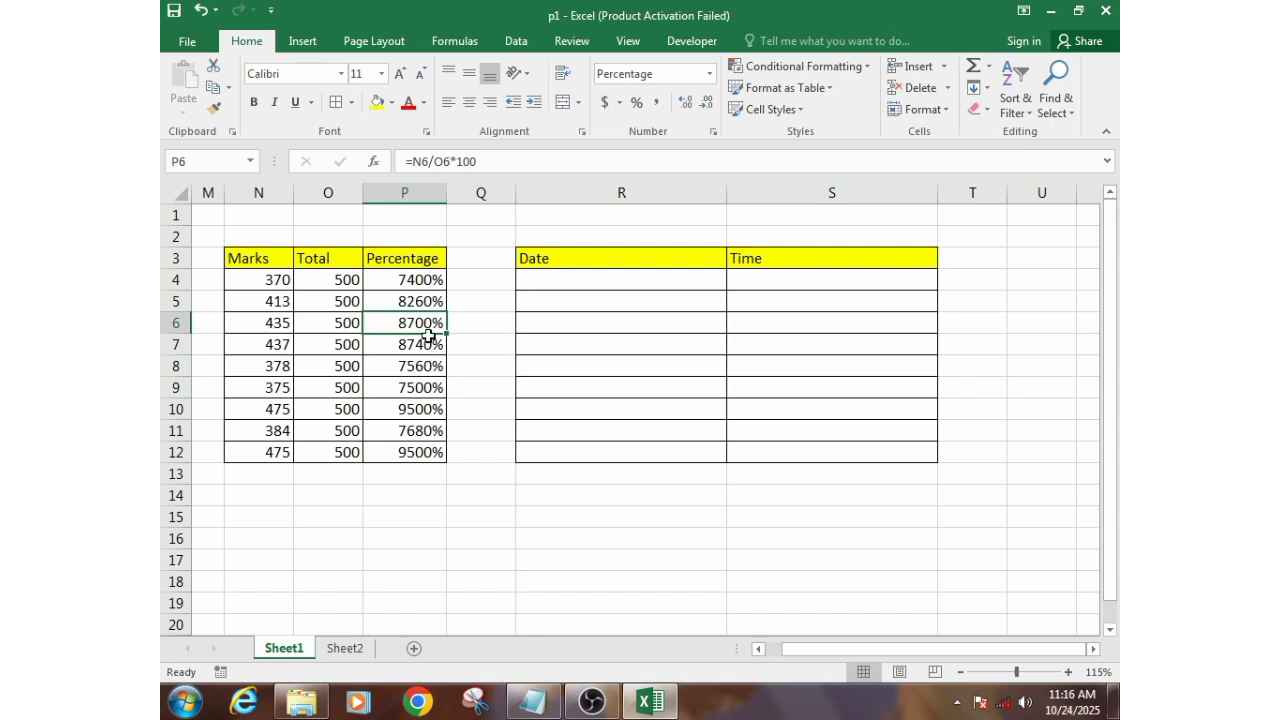
{"action": "left_click", "coordinate": [414, 283]}
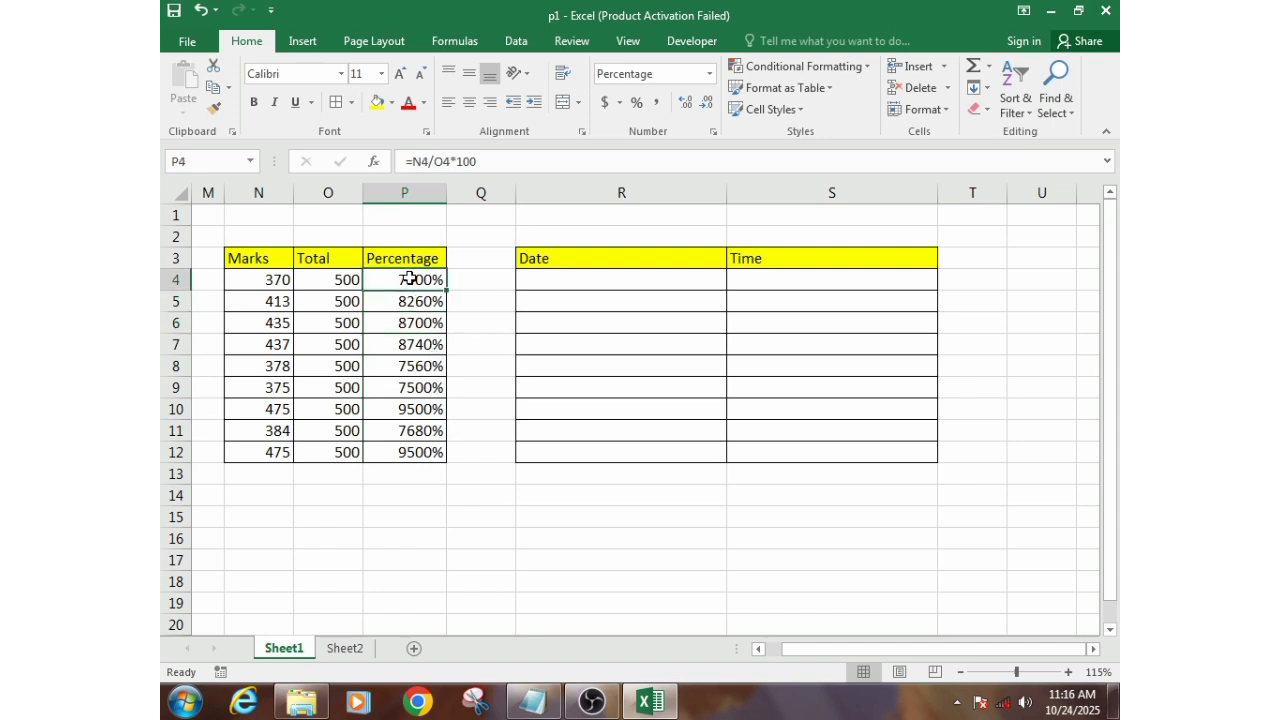
{"action": "left_click", "coordinate": [455, 162]}
{"action": "left_click_drag", "start_coordinate": [451, 161], "coordinate": [494, 161]}
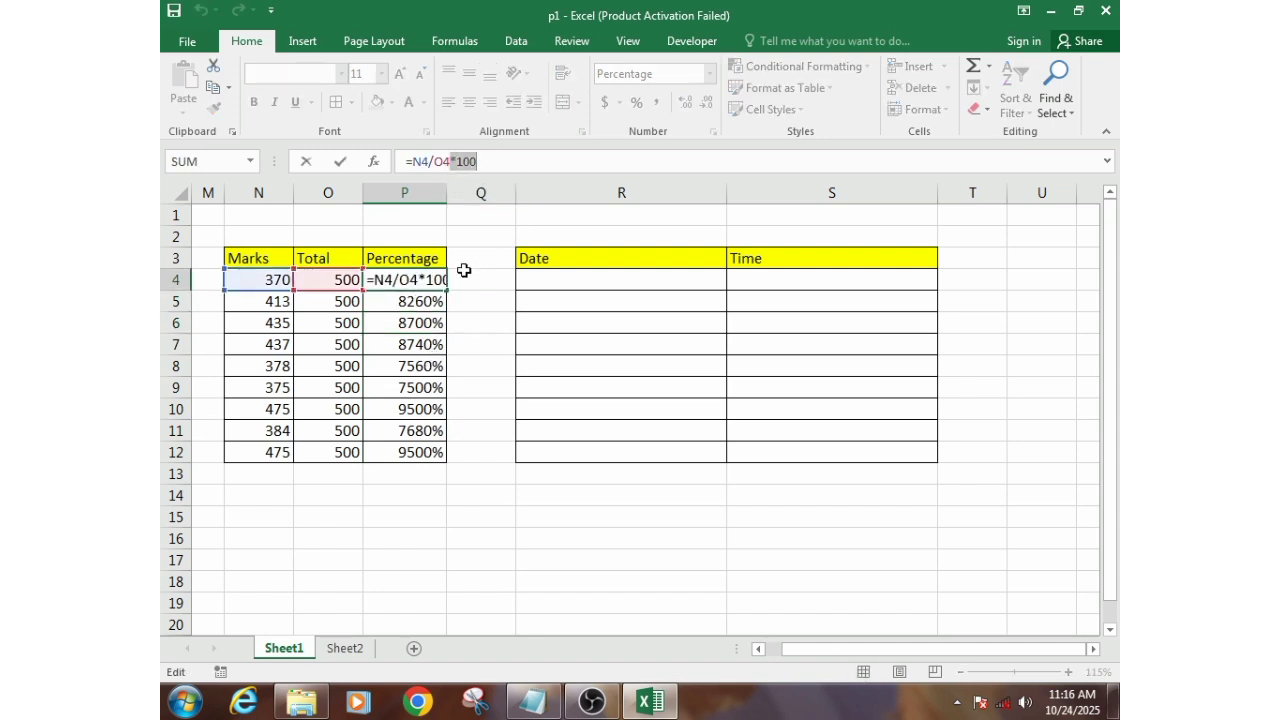
{"action": "key", "text": "Return"}
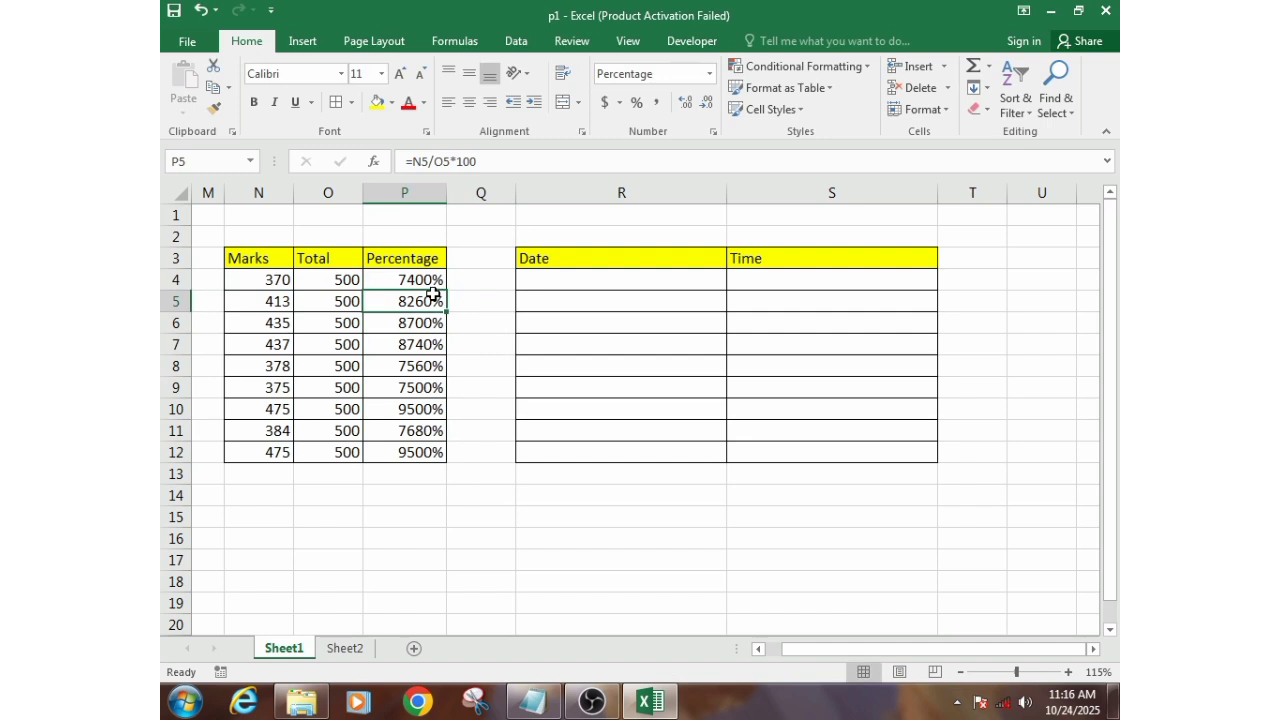
- Remove *100 from the Percentage formula in P4, leaving =N4/O4, and fill the formula down through P12
{"action": "left_click", "coordinate": [420, 278]}
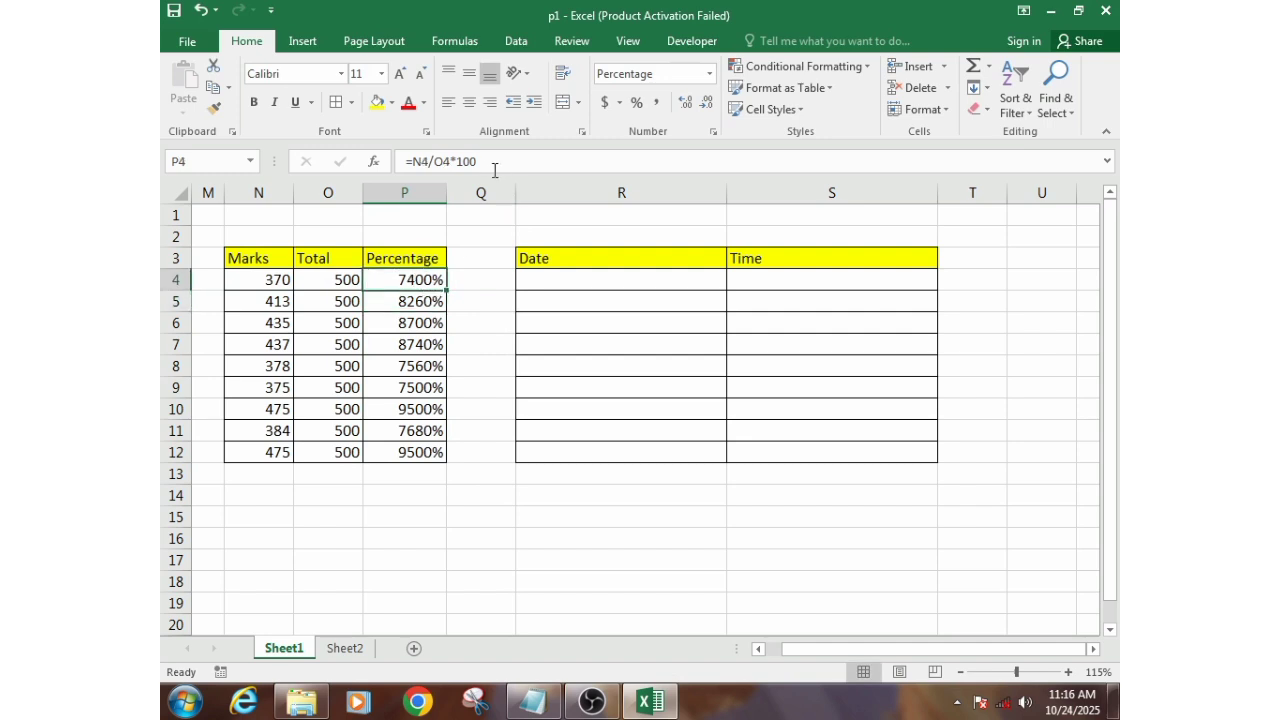
{"action": "left_click_drag", "start_coordinate": [450, 161], "coordinate": [483, 158]}
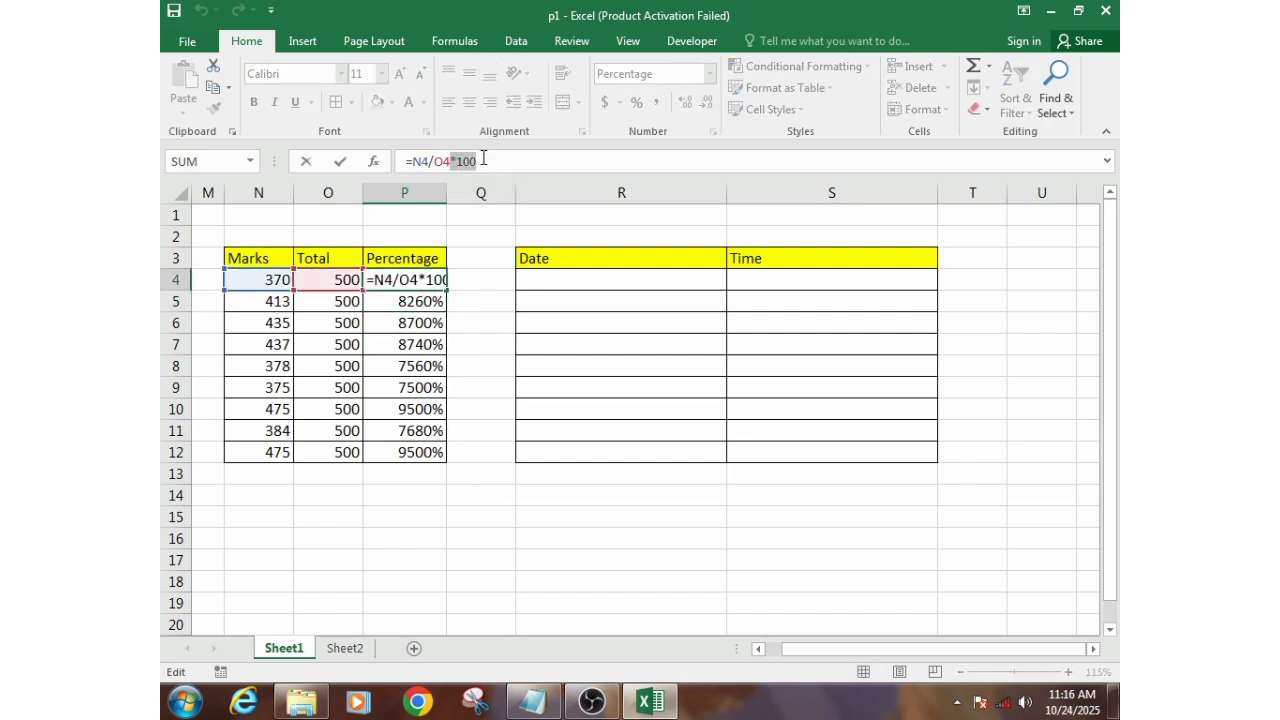
{"action": "key", "text": "BackSpace"}
{"action": "key", "text": "Return"}
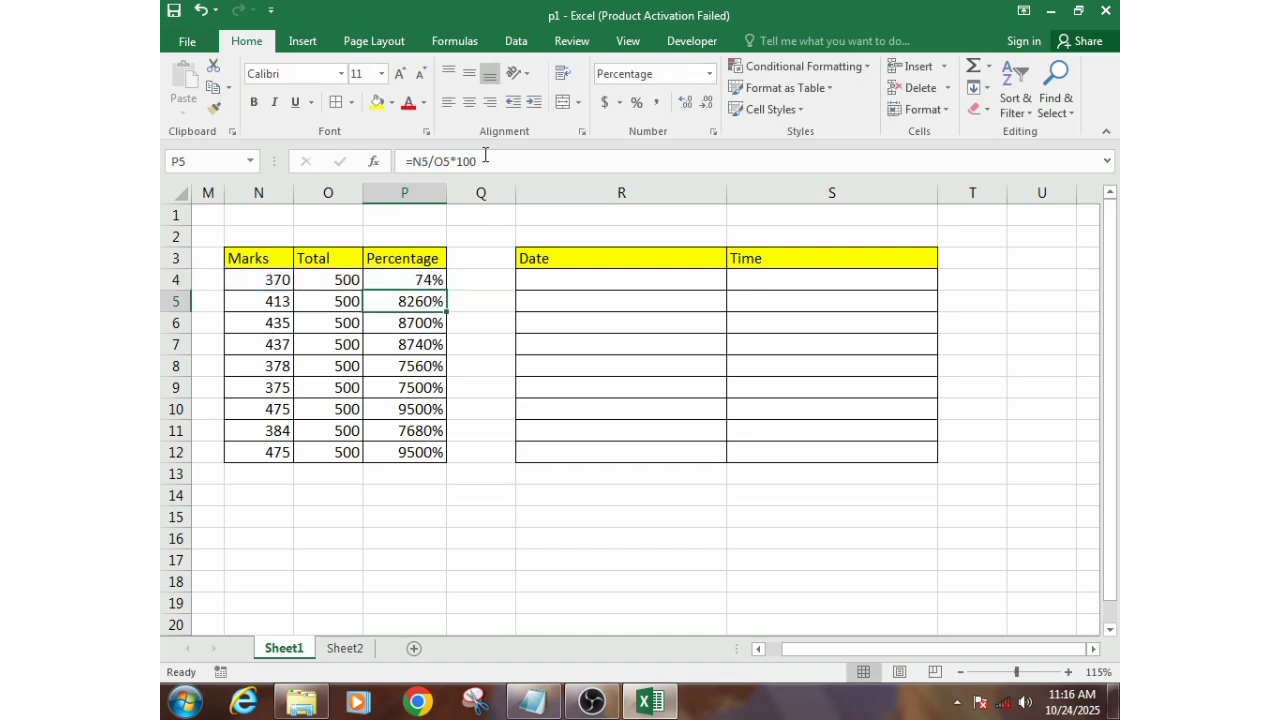
{"action": "left_click", "coordinate": [440, 281]}
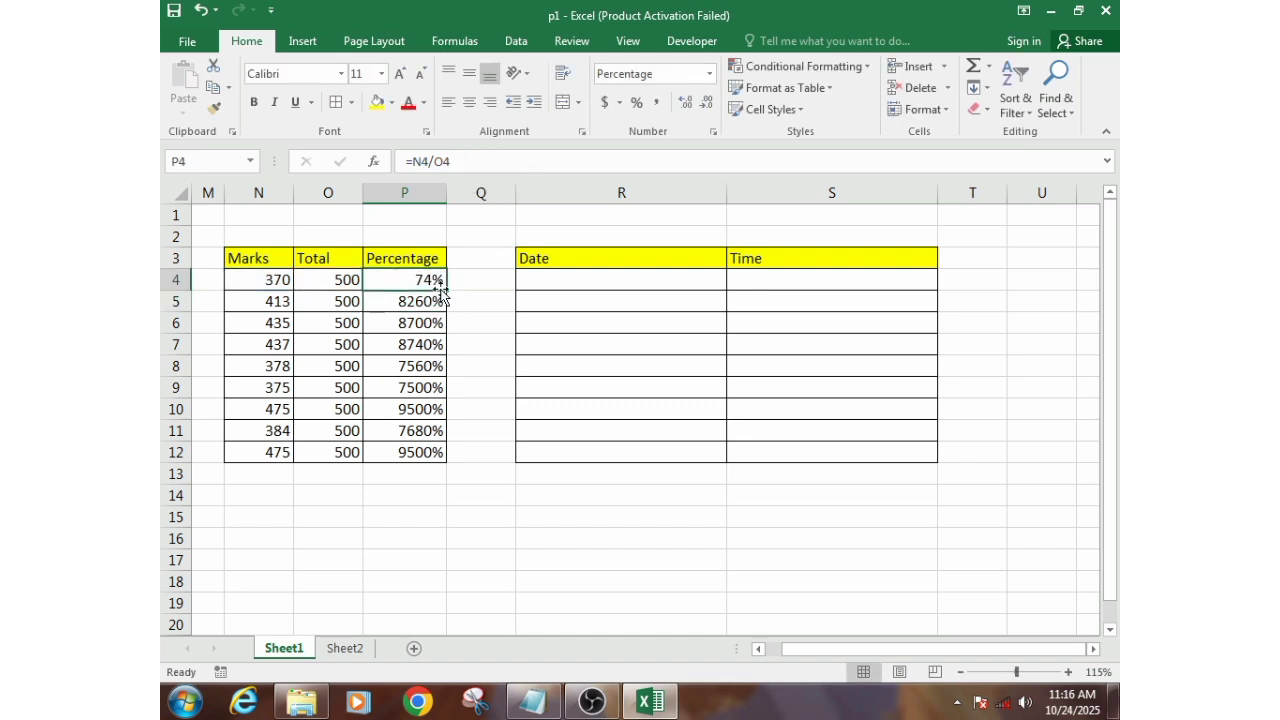
{"action": "left_click_drag", "start_coordinate": [448, 290], "coordinate": [442, 458]}
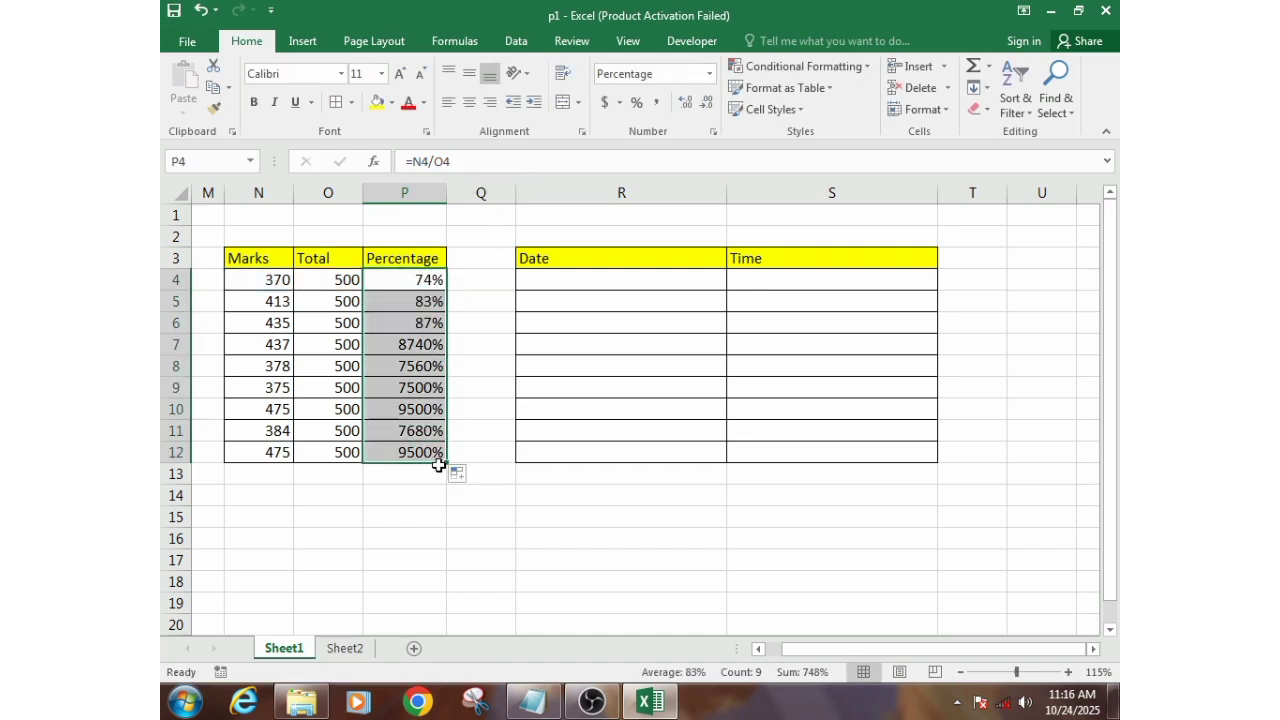
{"action": "left_click", "coordinate": [419, 361]}
{"action": "left_click", "coordinate": [398, 286]}
{"action": "left_click", "coordinate": [408, 382]}
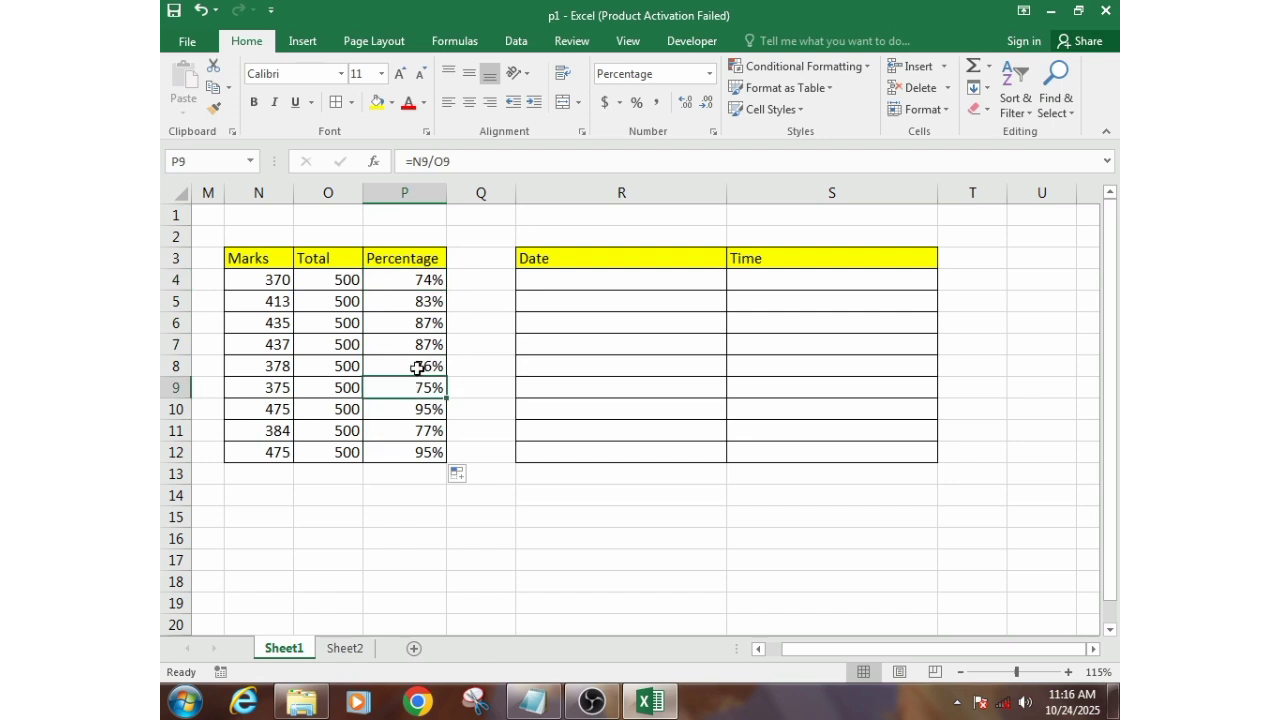
{"action": "left_click", "coordinate": [431, 287]}
{"action": "left_click", "coordinate": [429, 340]}
{"action": "left_click_drag", "start_coordinate": [430, 391], "coordinate": [431, 400]}
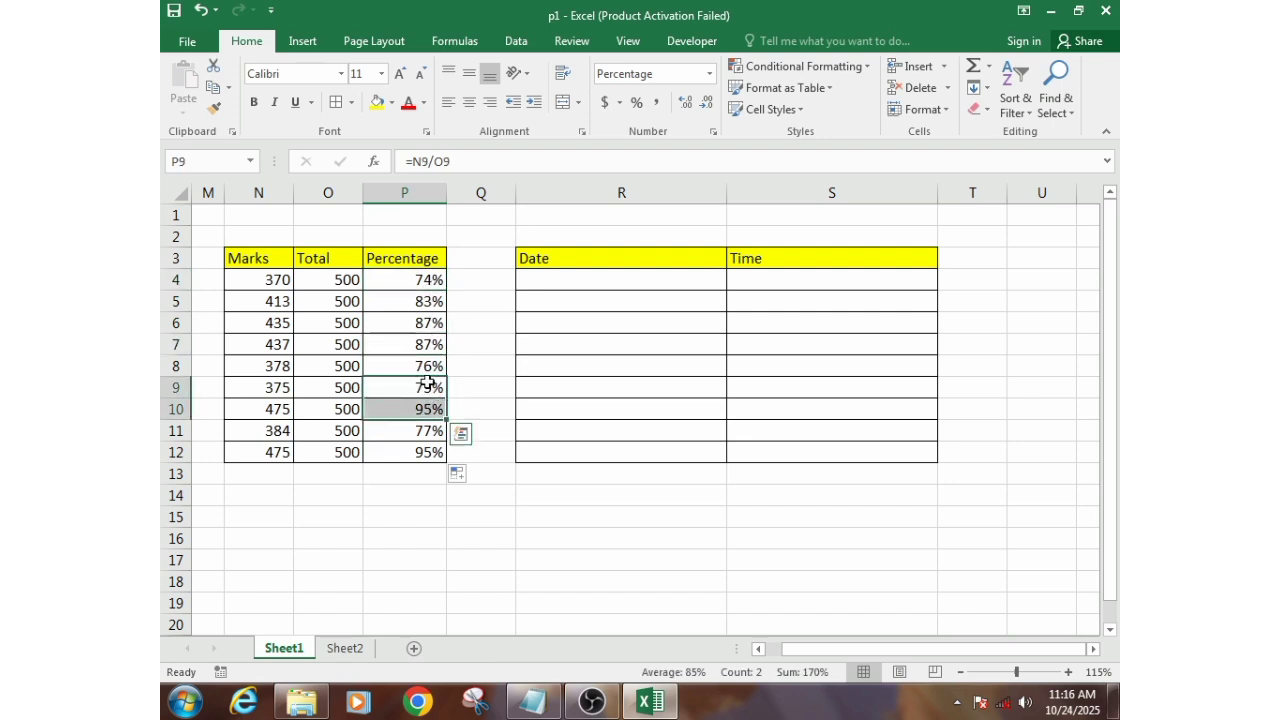
{"action": "left_click", "coordinate": [479, 343]}
{"action": "left_click", "coordinate": [584, 320]}
- Enter the date 2/3/2025 in R4 under Date and AutoFill the series of consecutive days down to R12
{"action": "left_click", "coordinate": [567, 281]}
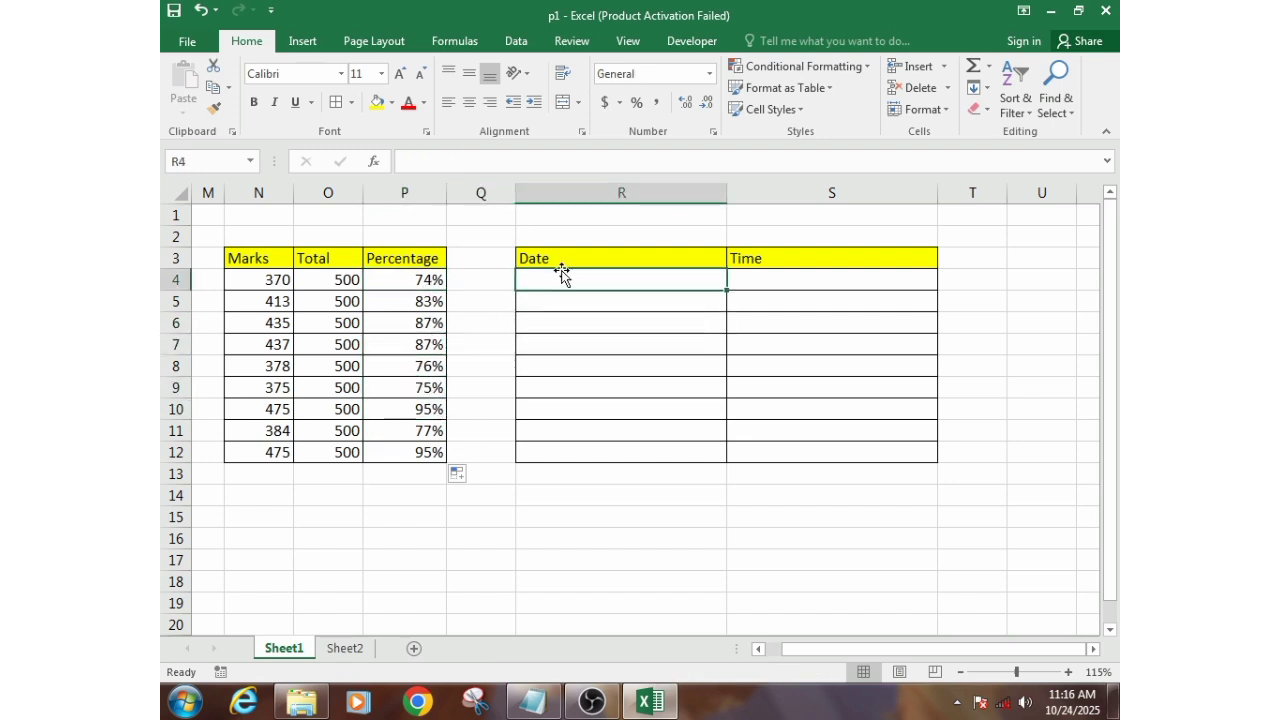
{"action": "type", "text": "2/3/2025"}
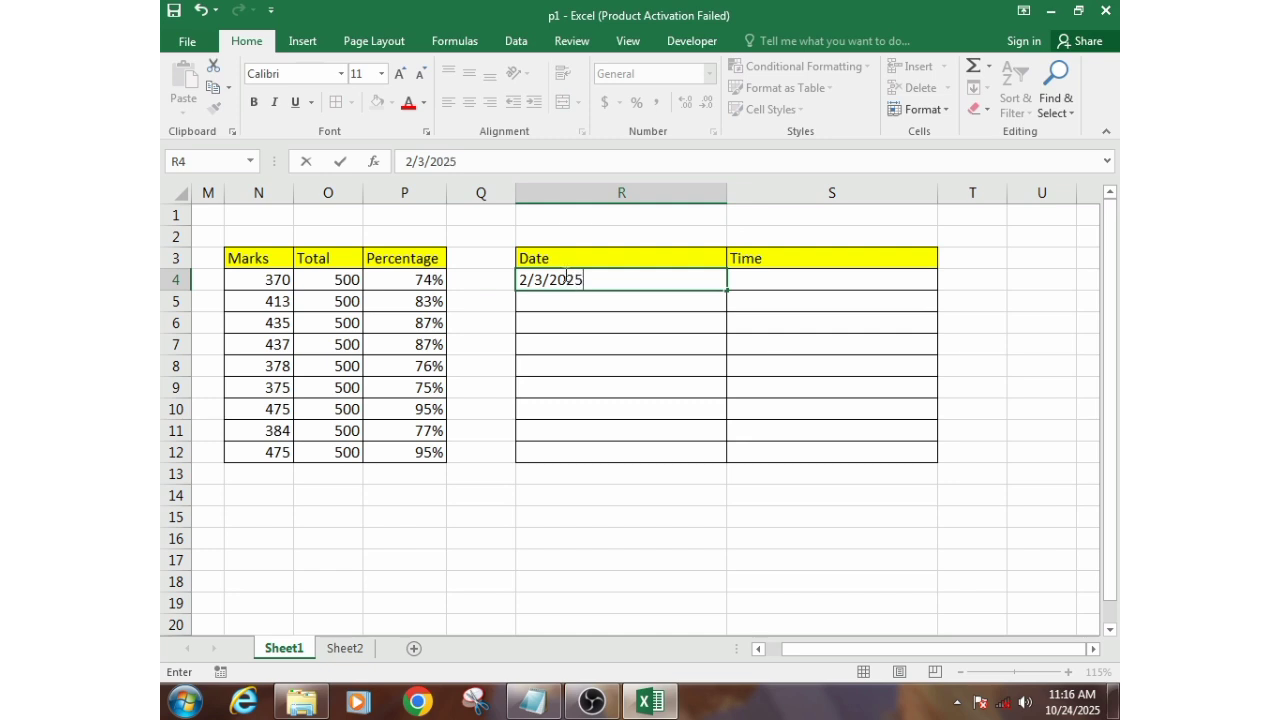
{"action": "key", "text": "Return"}
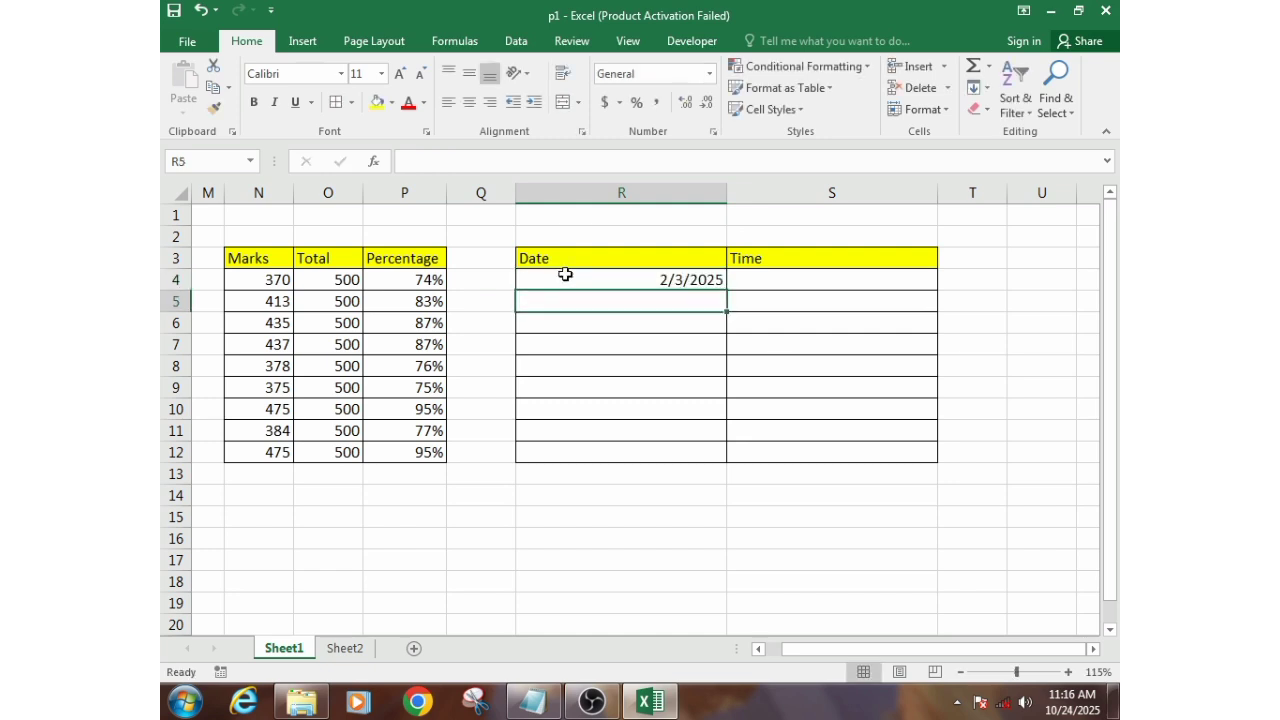
{"action": "left_click", "coordinate": [565, 274]}
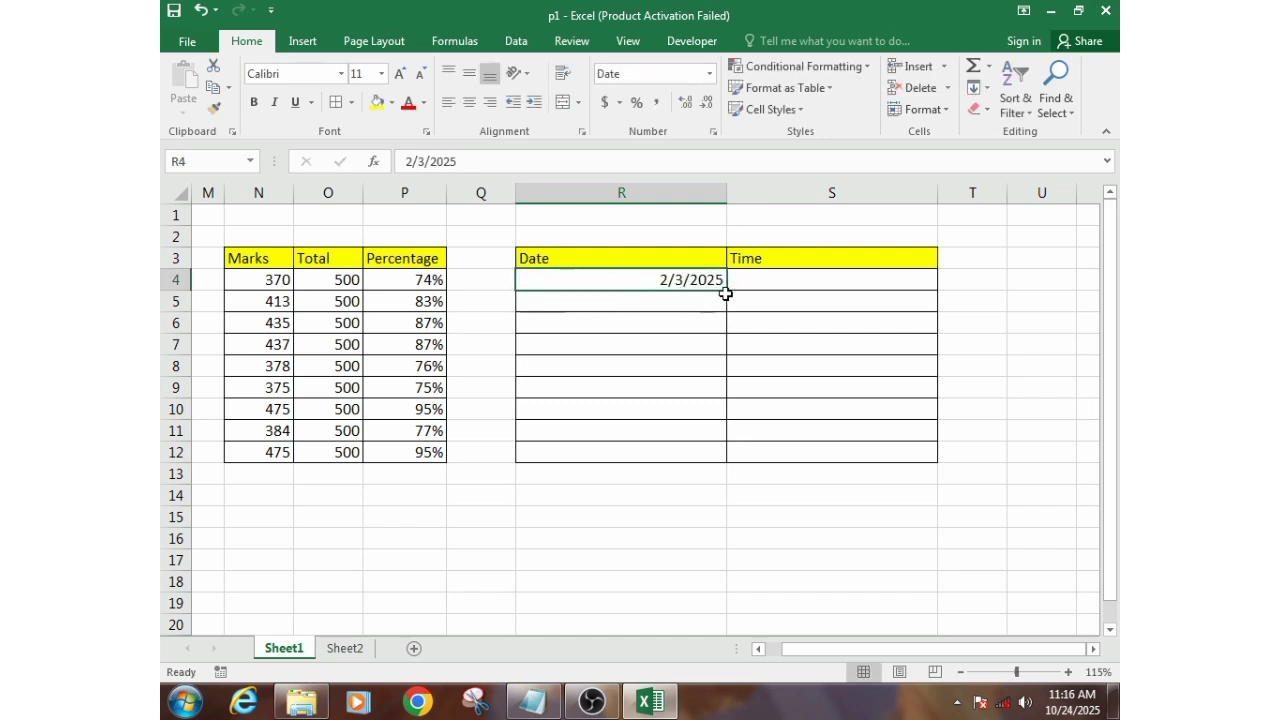
{"action": "left_click_drag", "start_coordinate": [729, 291], "coordinate": [729, 465]}
{"action": "left_click", "coordinate": [672, 298]}
{"action": "left_click", "coordinate": [650, 280]}
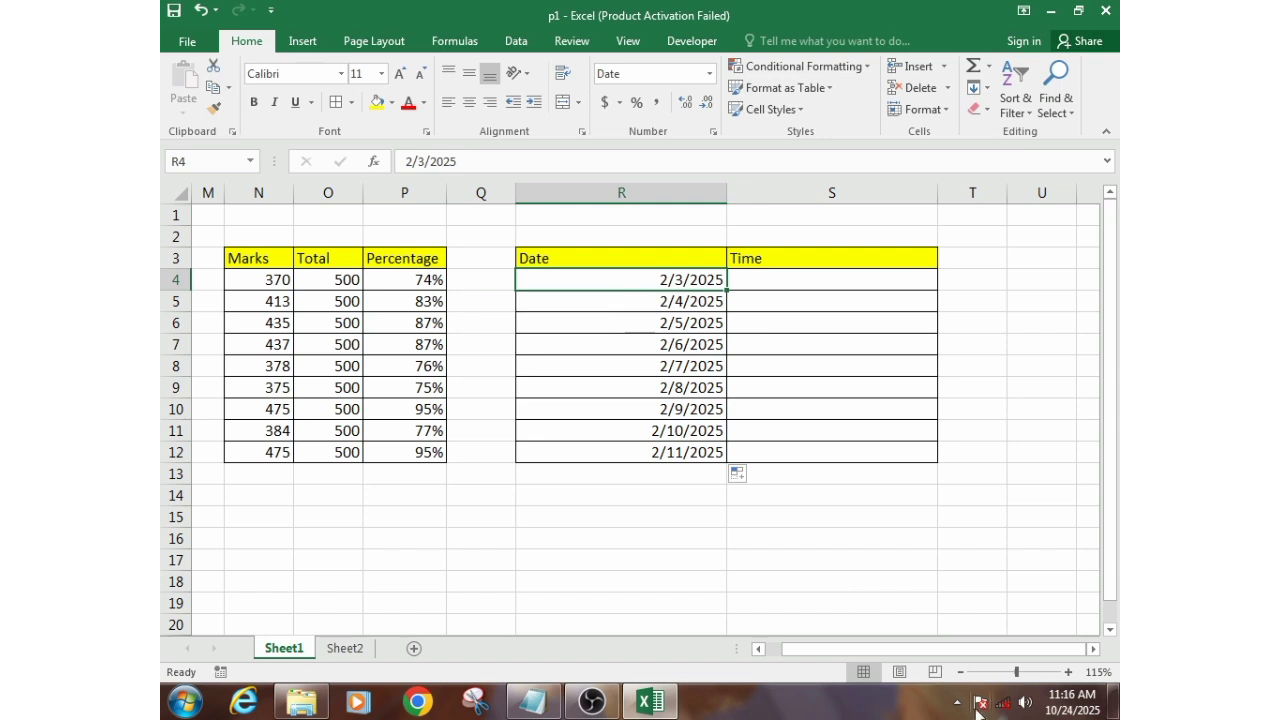
- Change the Windows short date format to dd-MMM-yy through the system clock's calendar settings and apply it
{"action": "right_click", "coordinate": [1066, 707]}
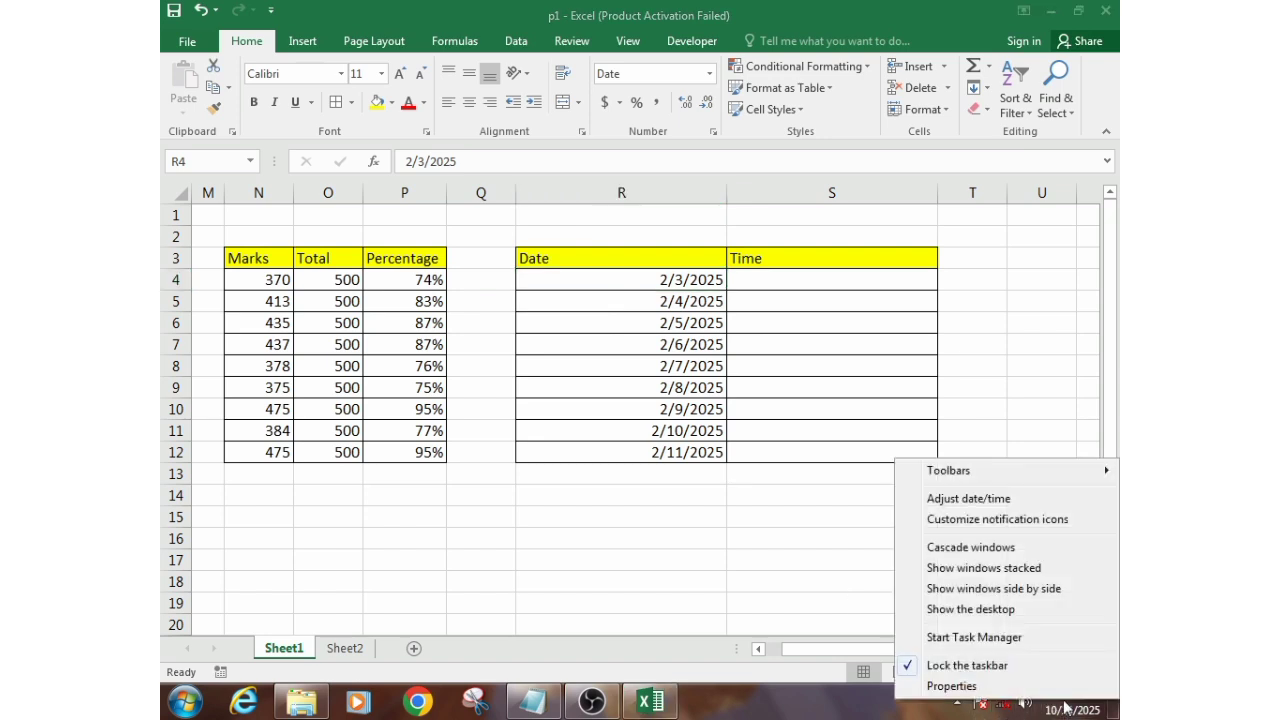
{"action": "left_click", "coordinate": [955, 500]}
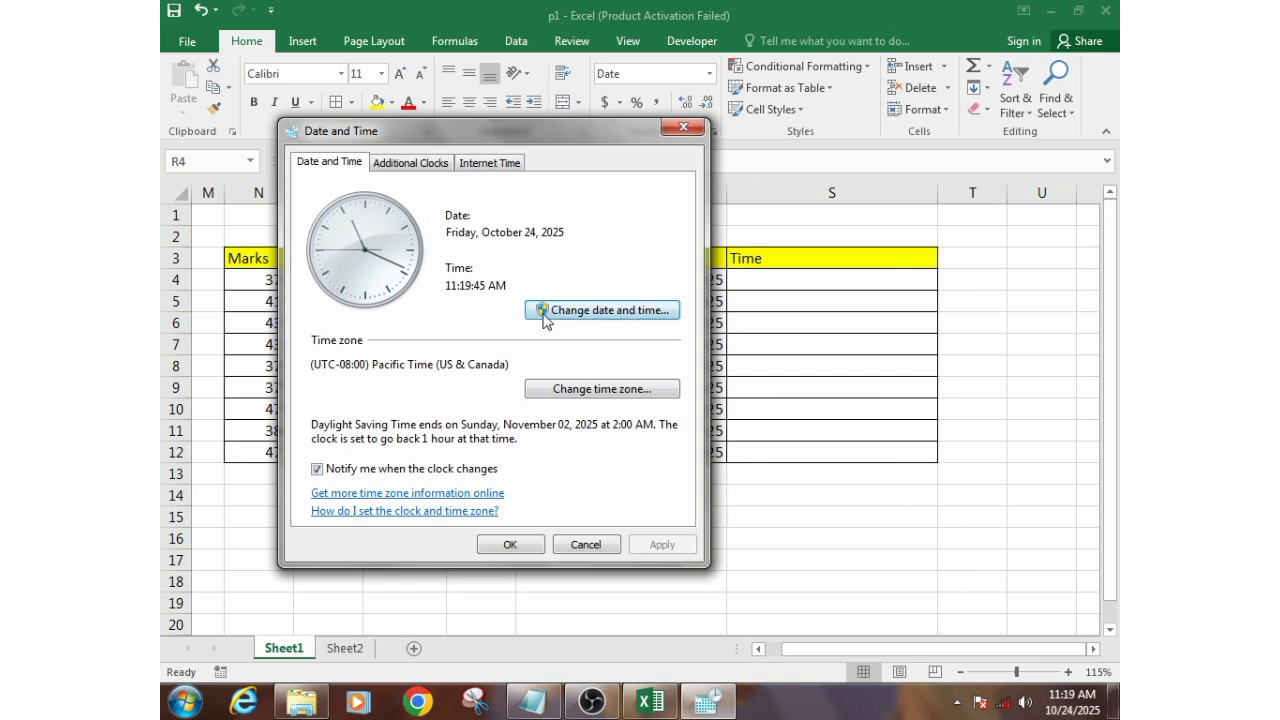
{"action": "left_click", "coordinate": [596, 313]}
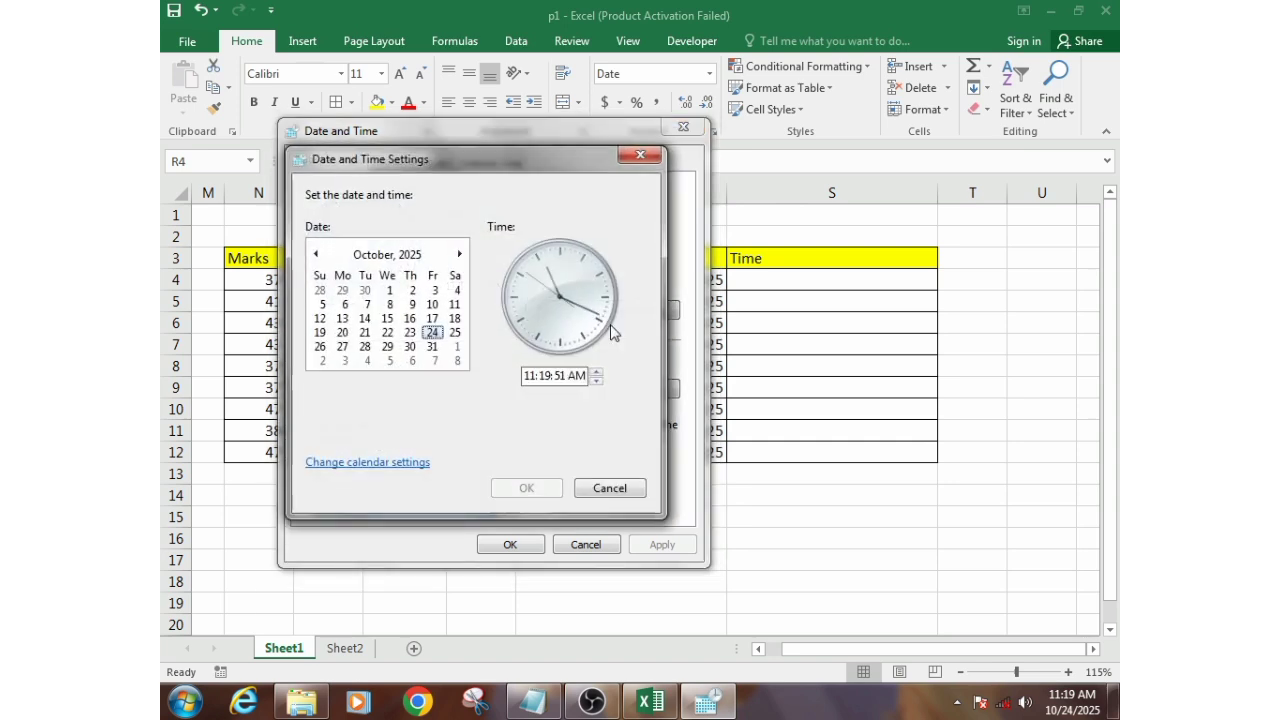
{"action": "left_click", "coordinate": [355, 464]}
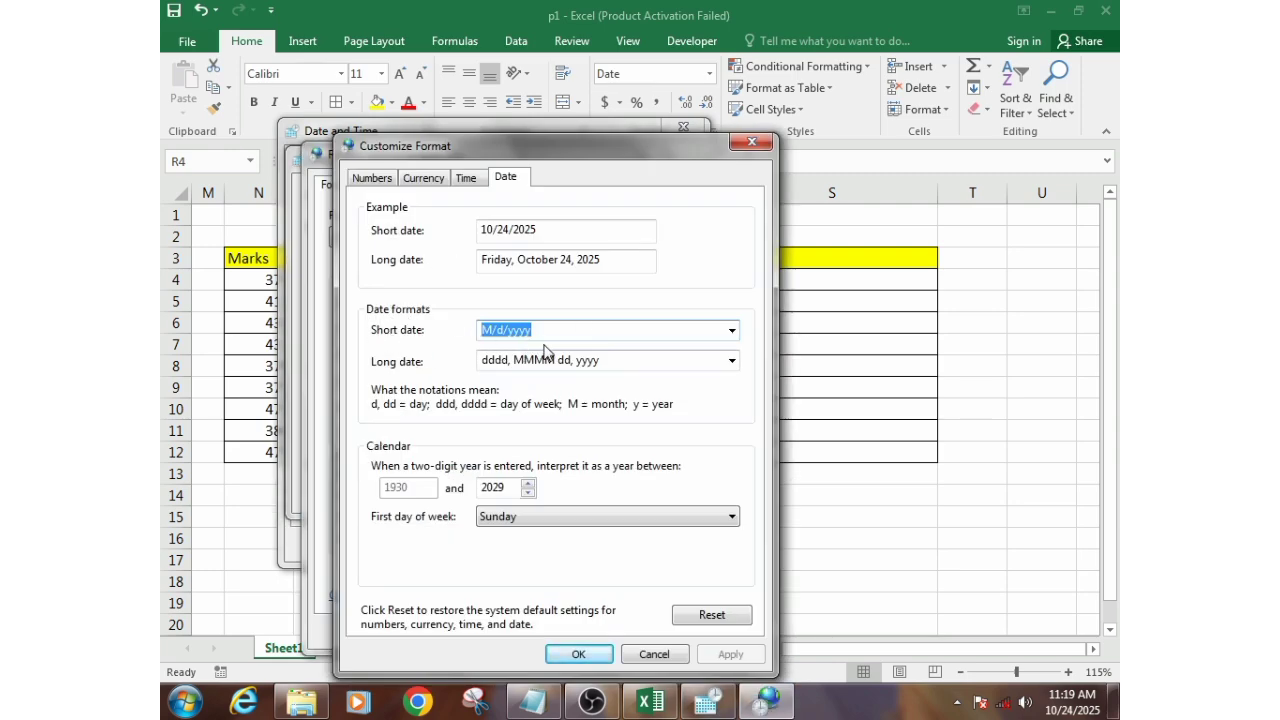
{"action": "left_click", "coordinate": [732, 331]}
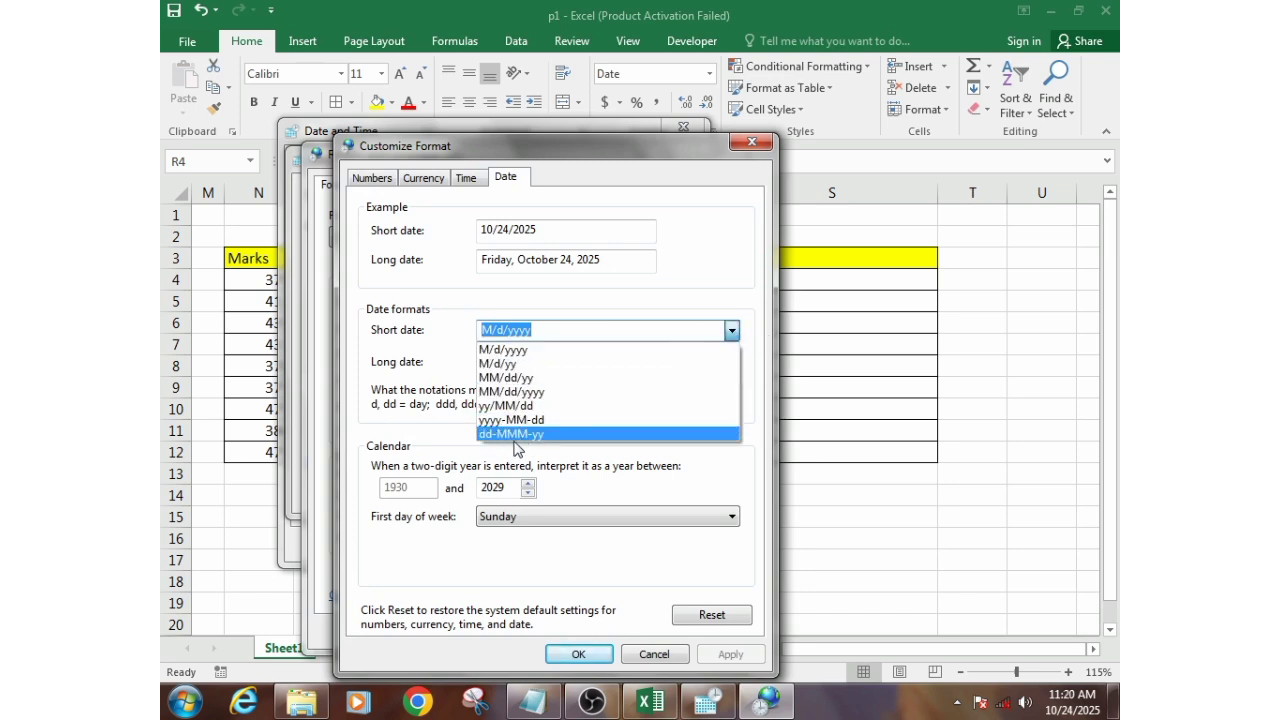
{"action": "left_click", "coordinate": [557, 434]}
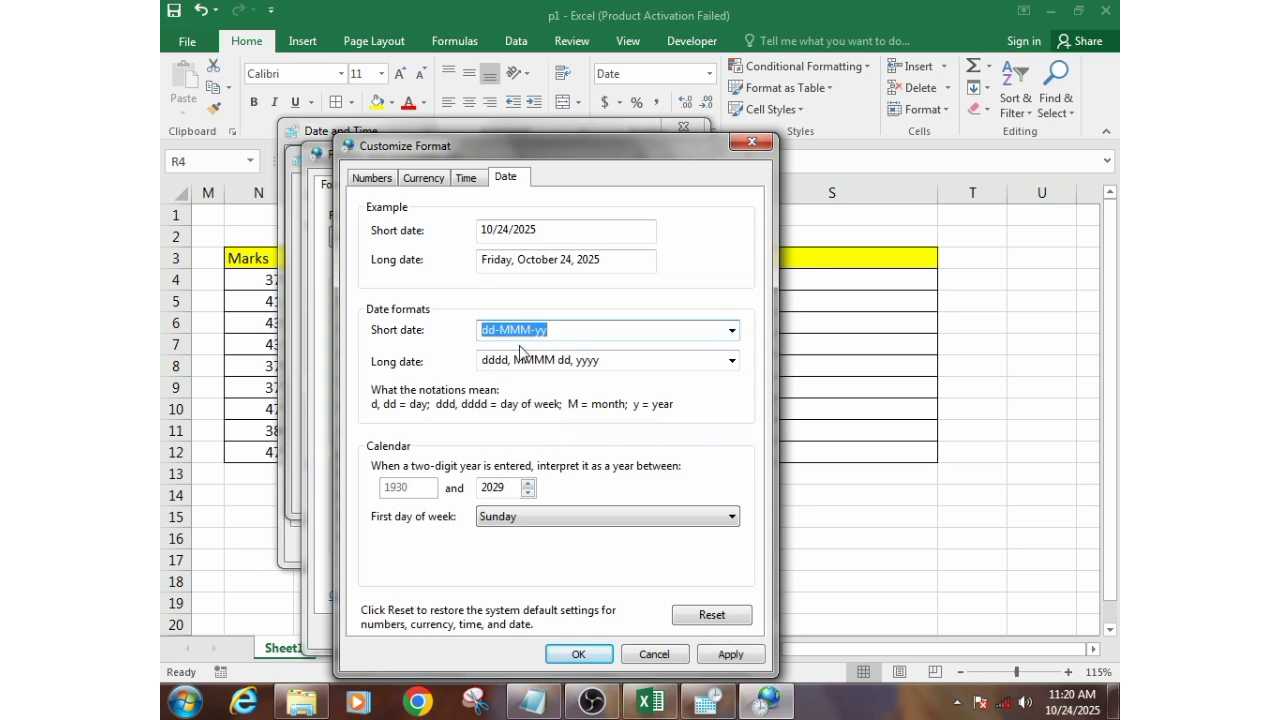
{"action": "left_click", "coordinate": [723, 658]}
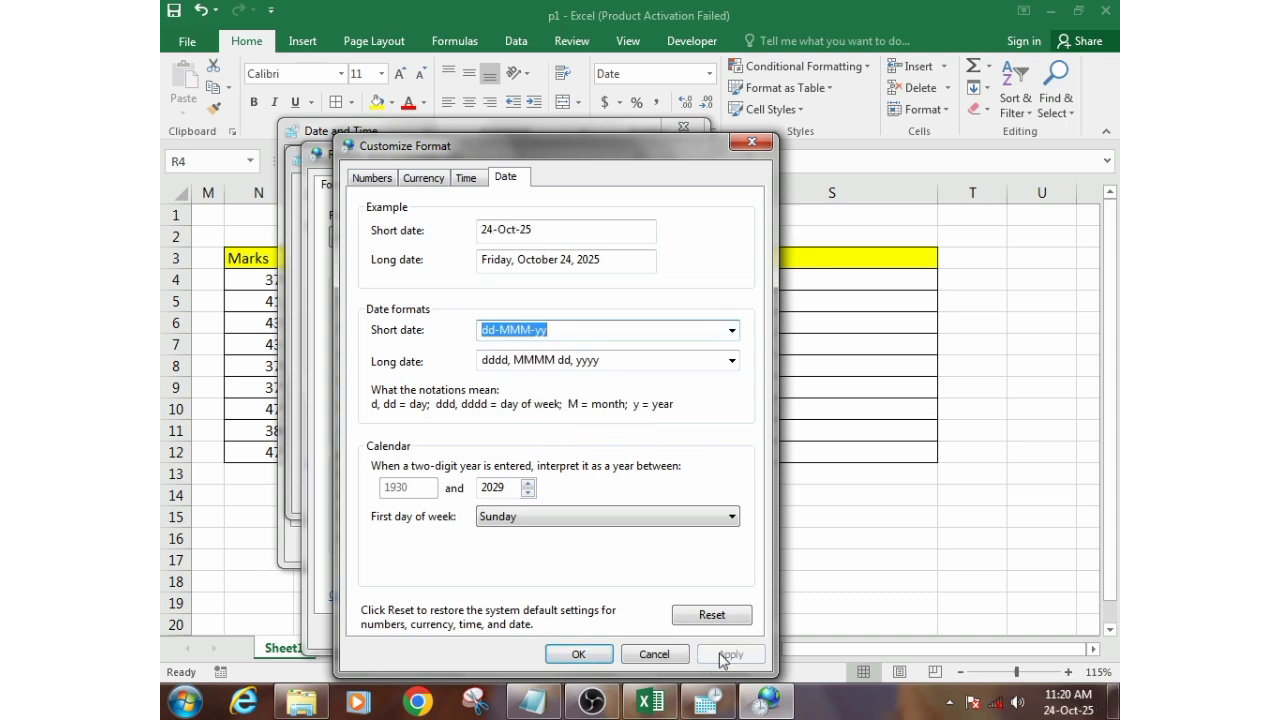
{"action": "left_click", "coordinate": [590, 655]}
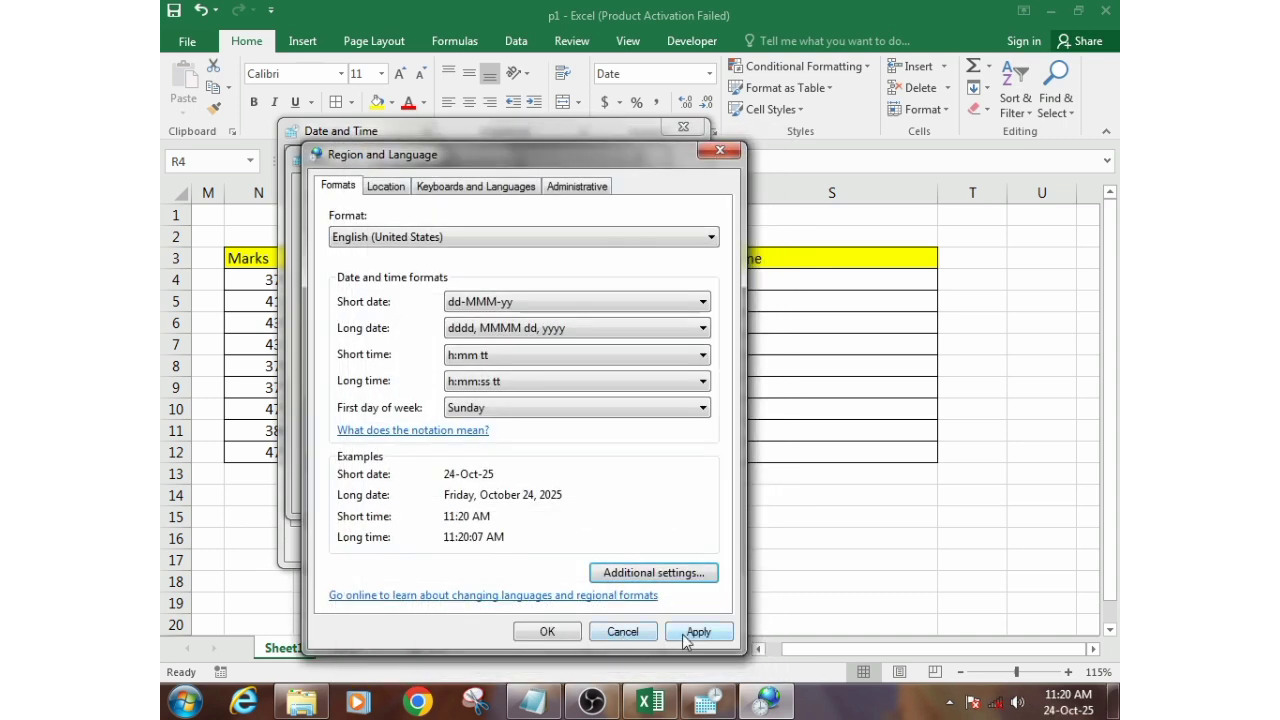
{"action": "left_click", "coordinate": [686, 634]}
{"action": "left_click", "coordinate": [547, 631]}
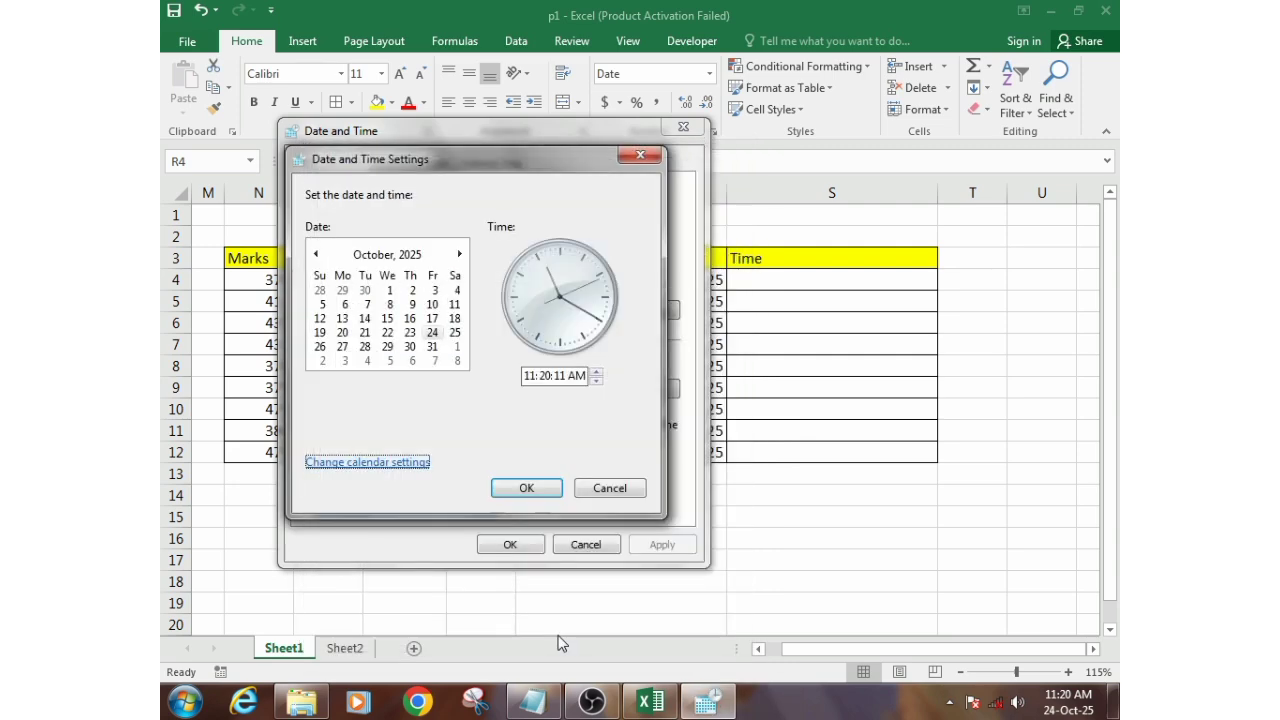
{"action": "left_click", "coordinate": [527, 488]}
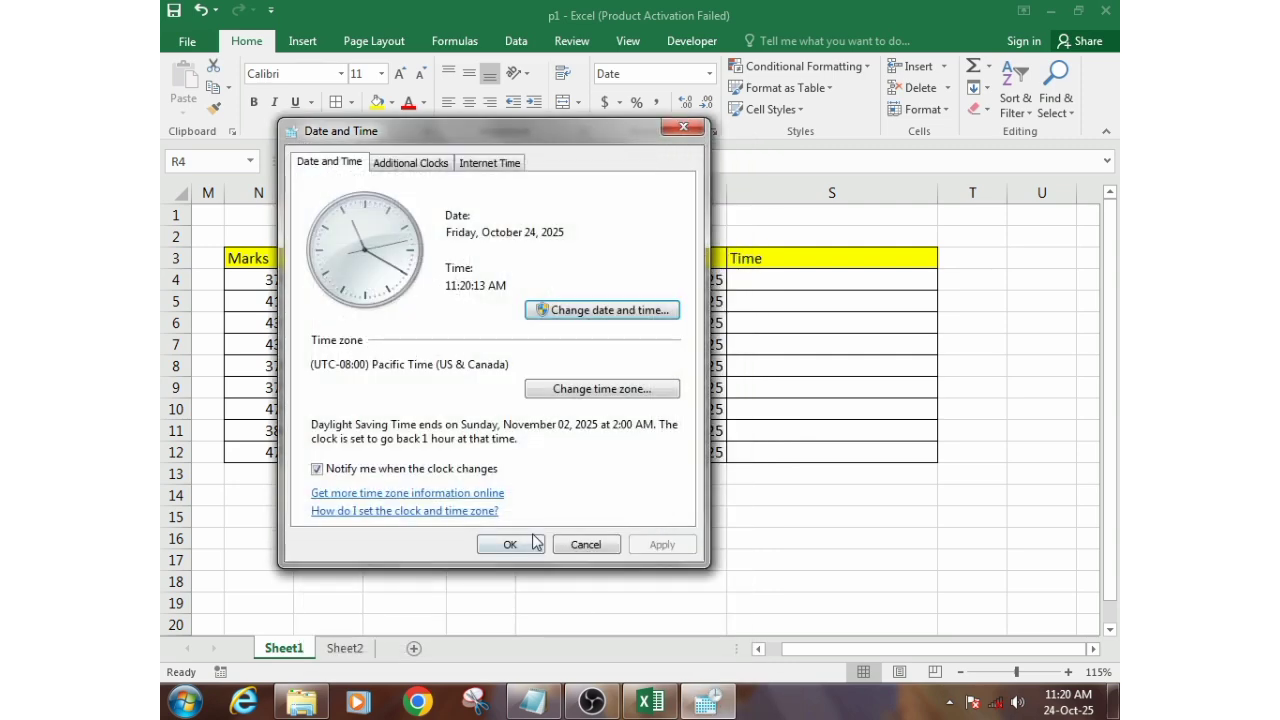
{"action": "left_click", "coordinate": [518, 544]}
- Examine how the dates in R4:R12 are displayed under the changed system short date format
{"action": "left_click", "coordinate": [630, 368]}
{"action": "left_click", "coordinate": [631, 301]}
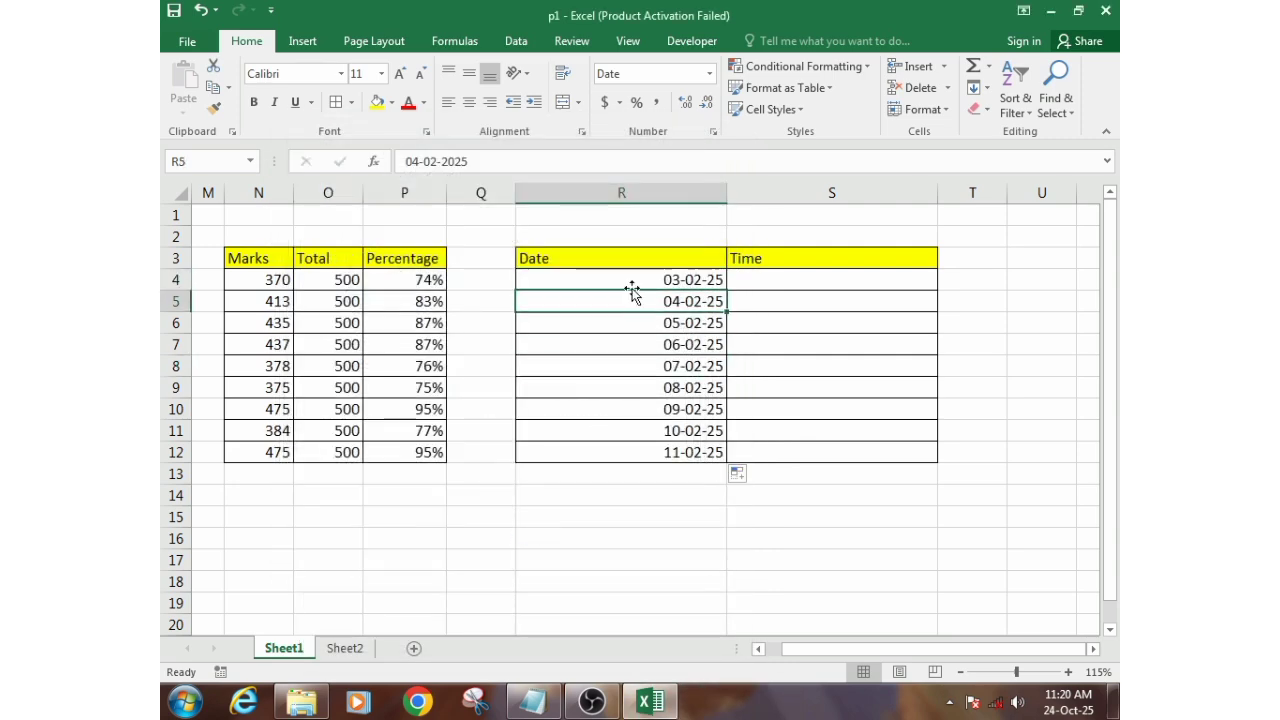
{"action": "left_click", "coordinate": [632, 283]}
{"action": "left_click", "coordinate": [634, 302]}
{"action": "left_click", "coordinate": [634, 336]}
{"action": "left_click_drag", "start_coordinate": [634, 283], "coordinate": [634, 447]}
{"action": "left_click_drag", "start_coordinate": [657, 277], "coordinate": [694, 437]}
{"action": "left_click", "coordinate": [676, 408]}
{"action": "left_click", "coordinate": [700, 345]}
{"action": "left_click", "coordinate": [703, 283]}
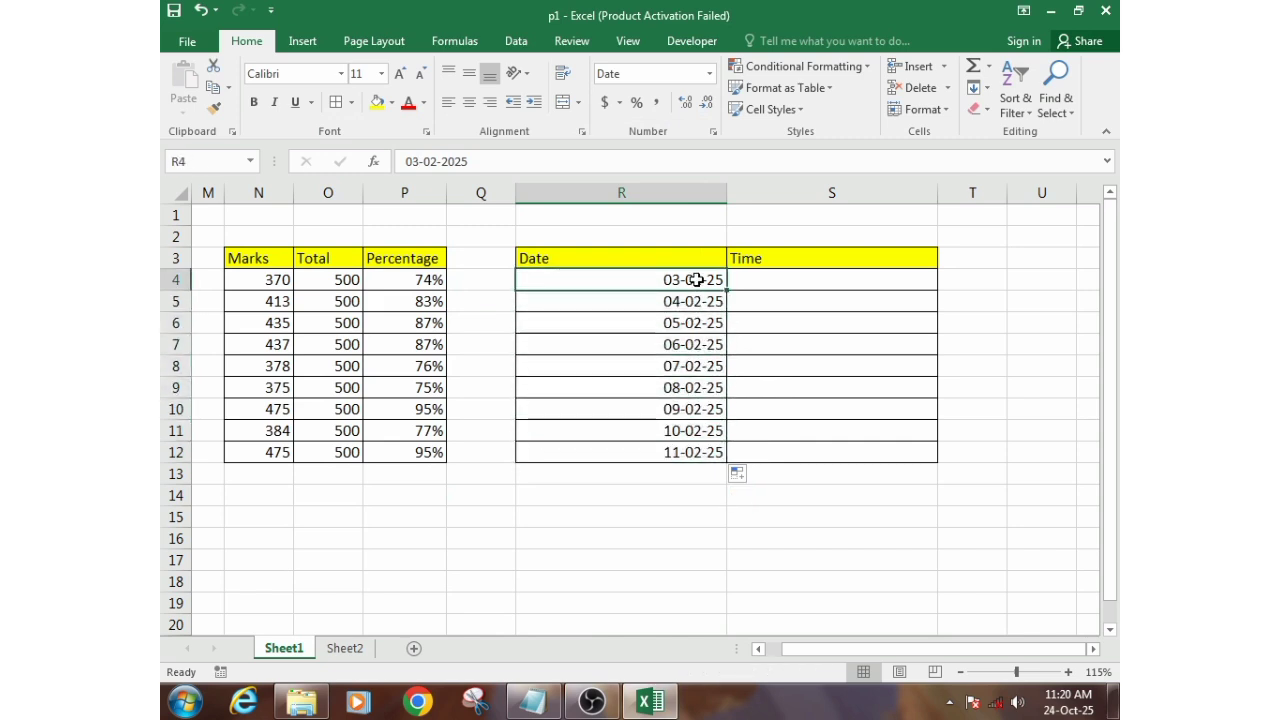
{"action": "left_click", "coordinate": [714, 301]}
- View the available Date format types for R4:R12 in Format Cells and close the dialog without applying any
{"action": "left_click_drag", "start_coordinate": [633, 276], "coordinate": [633, 449]}
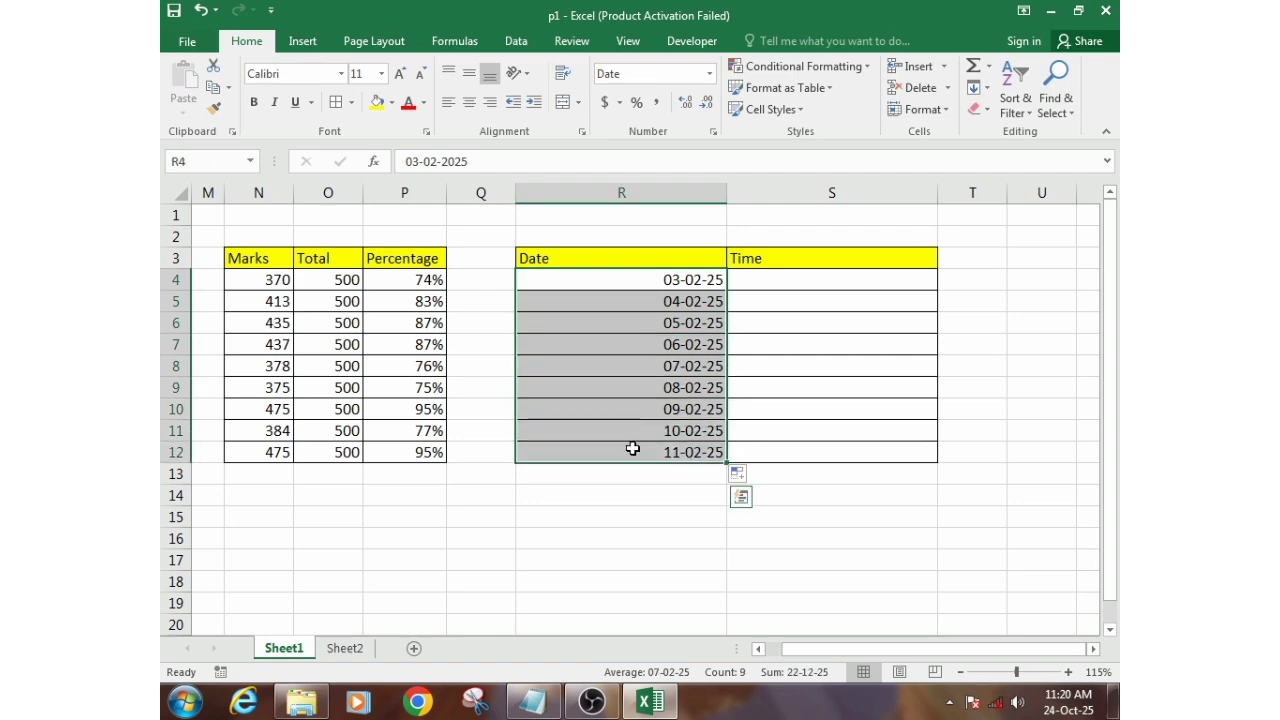
{"action": "right_click", "coordinate": [581, 296]}
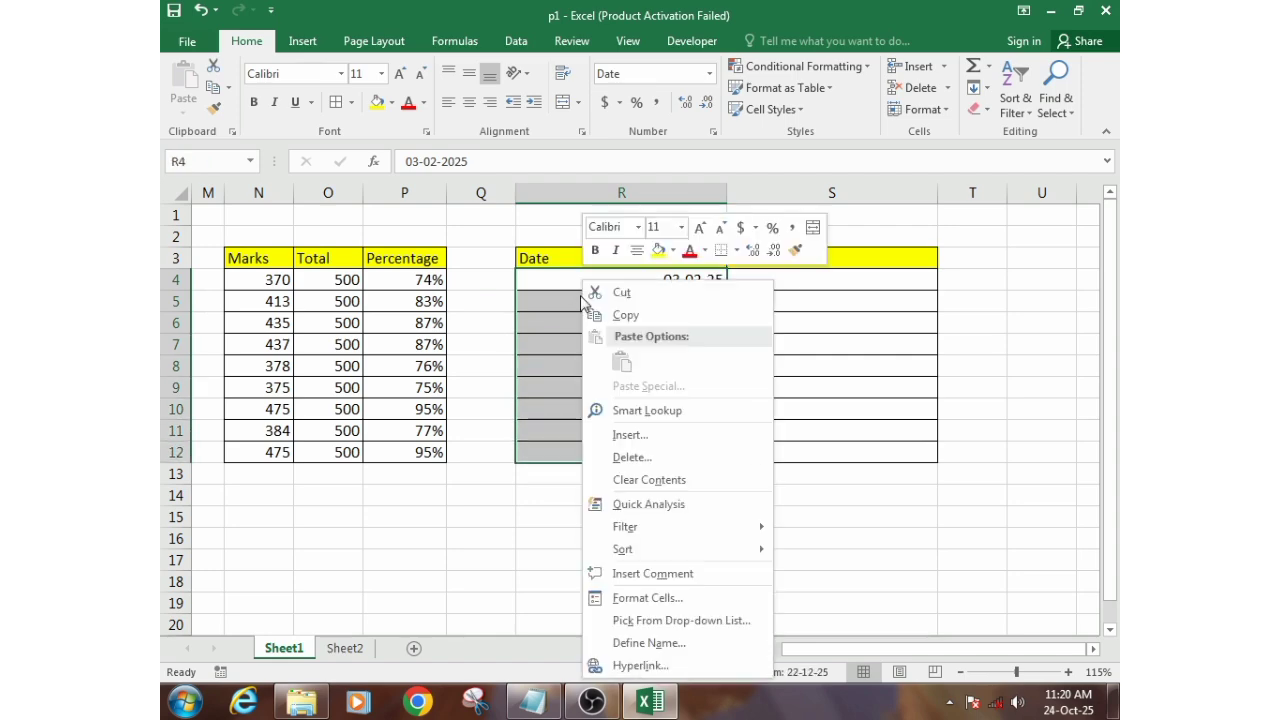
{"action": "left_click", "coordinate": [650, 603]}
{"action": "left_click_drag", "start_coordinate": [561, 258], "coordinate": [463, 134]}
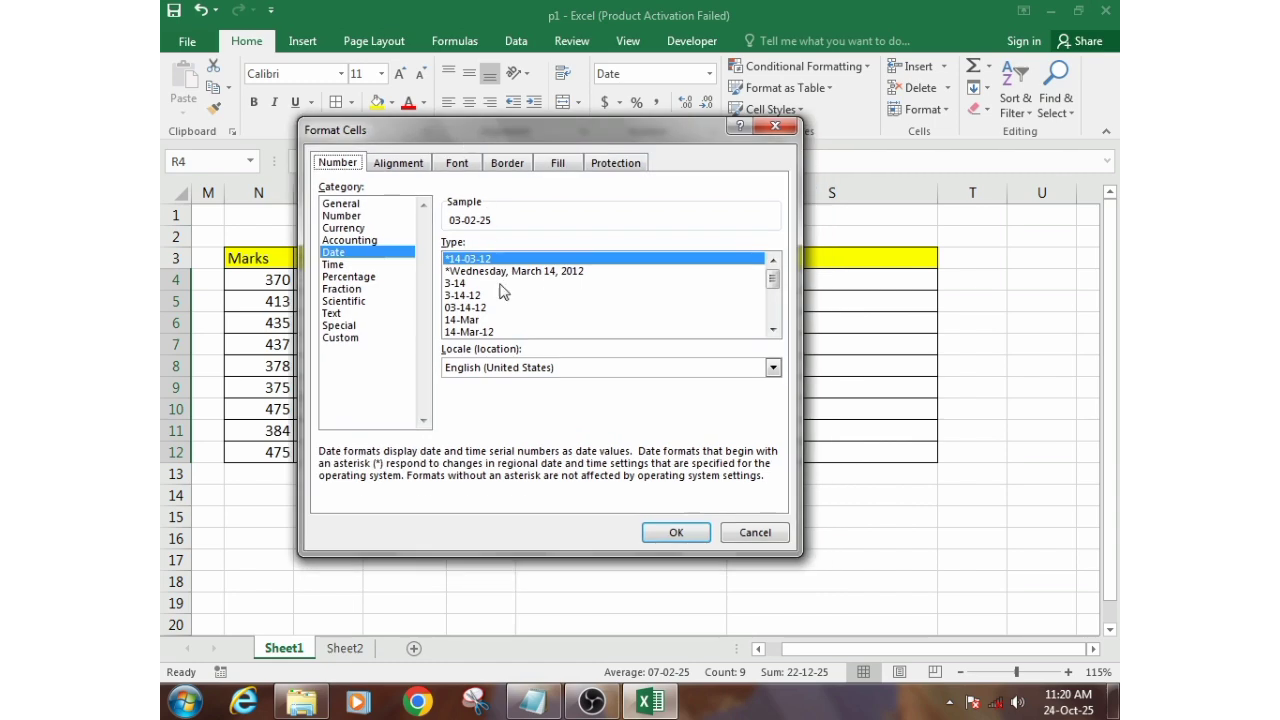
{"action": "left_click", "coordinate": [775, 125]}
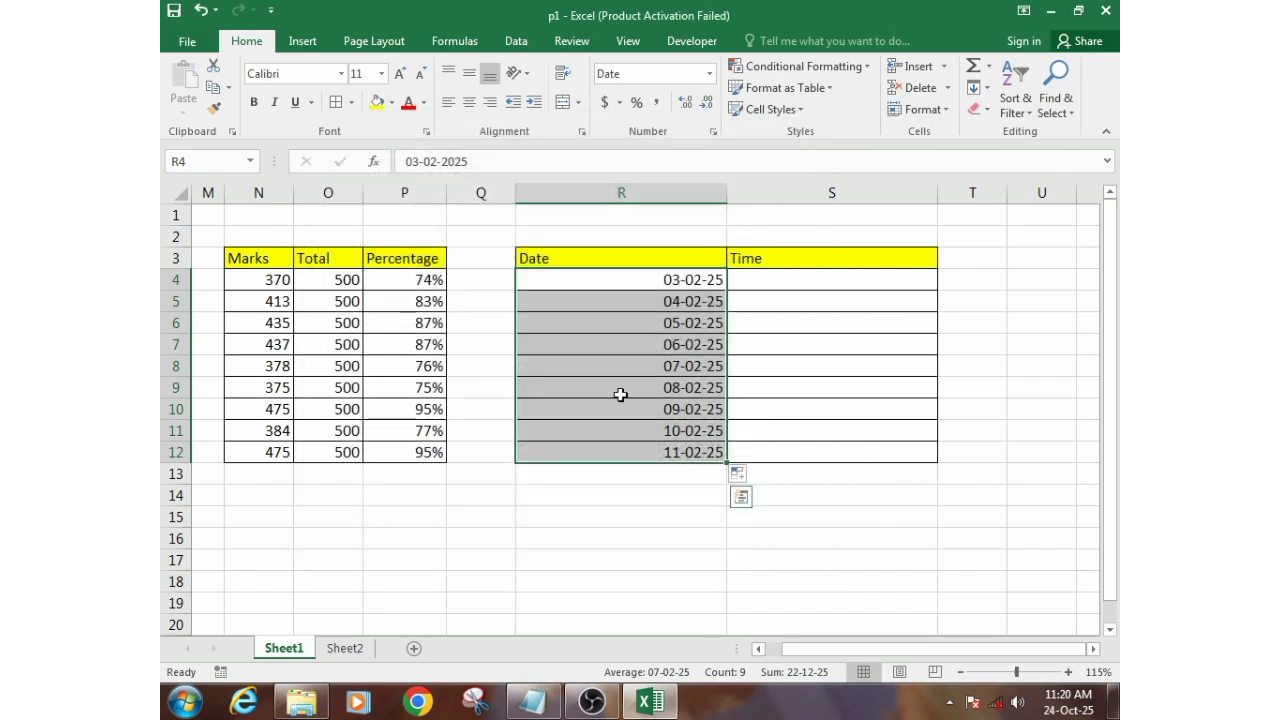
- Enter the day-first date 25/2/2025 in cell R15 below the Date column and select that cell
{"action": "left_click", "coordinate": [600, 515]}
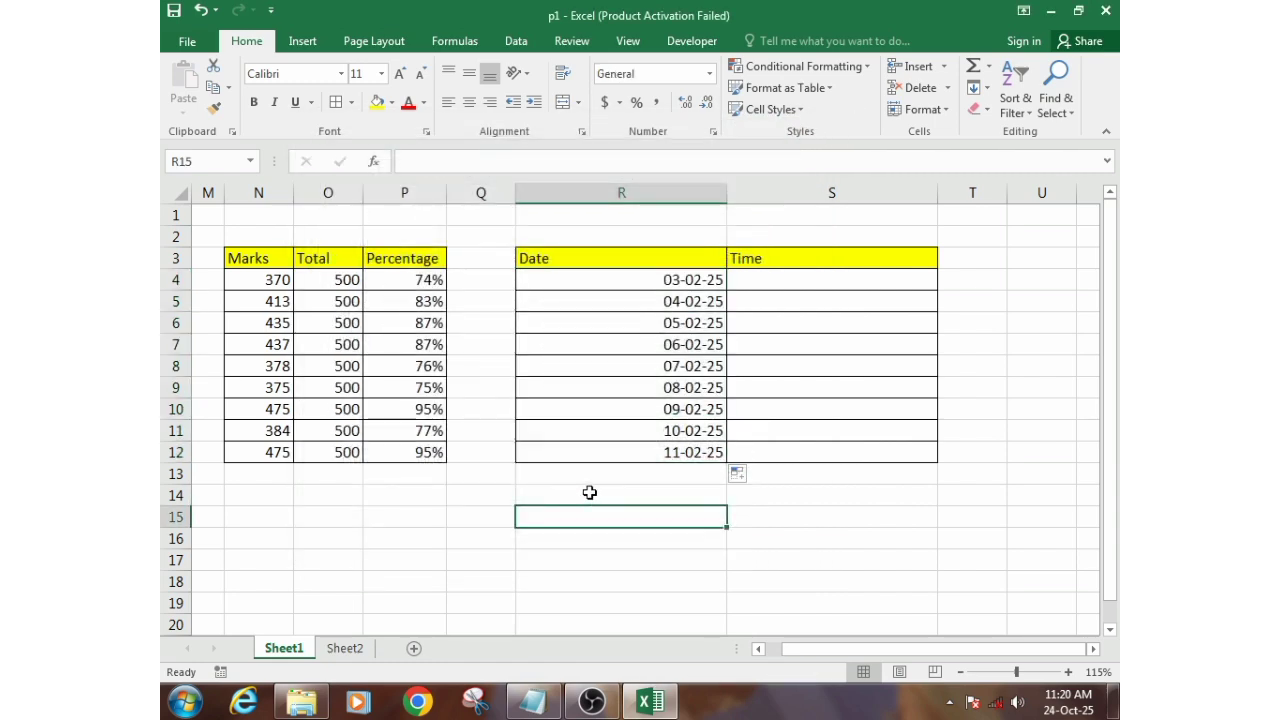
{"action": "type", "text": "25/2/20"}
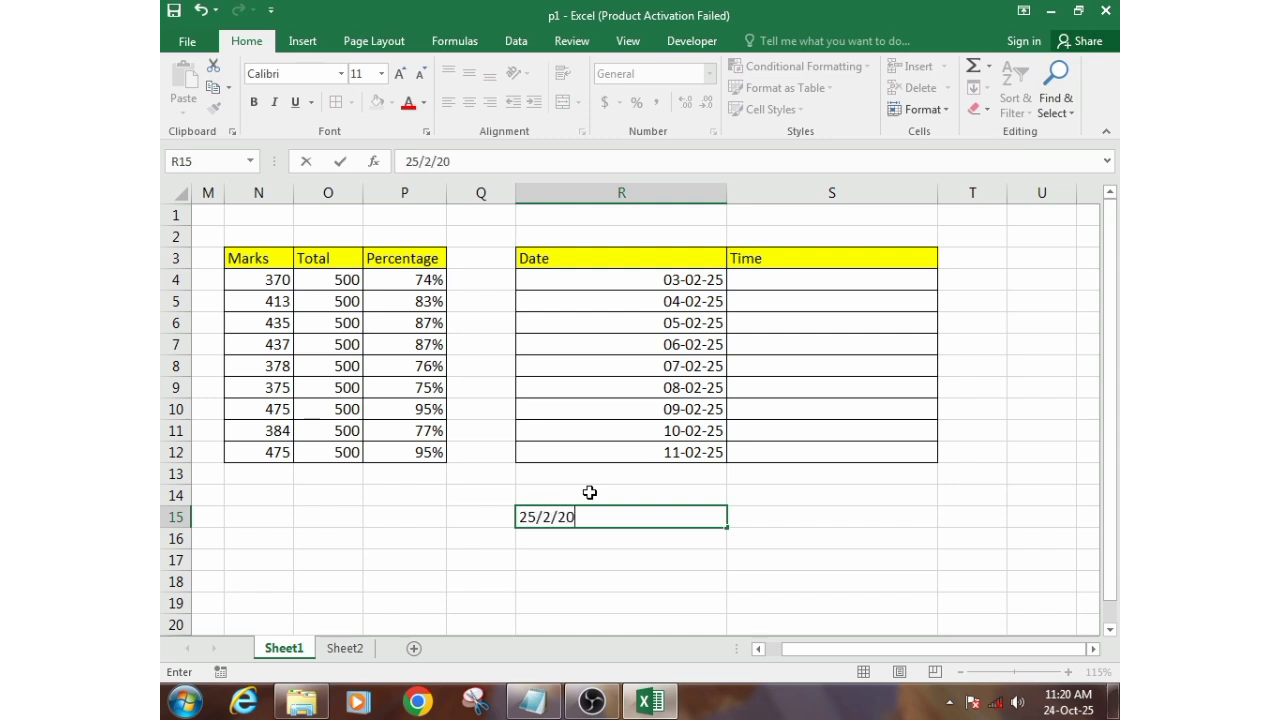
{"action": "type", "text": "25"}
{"action": "key", "text": "Return"}
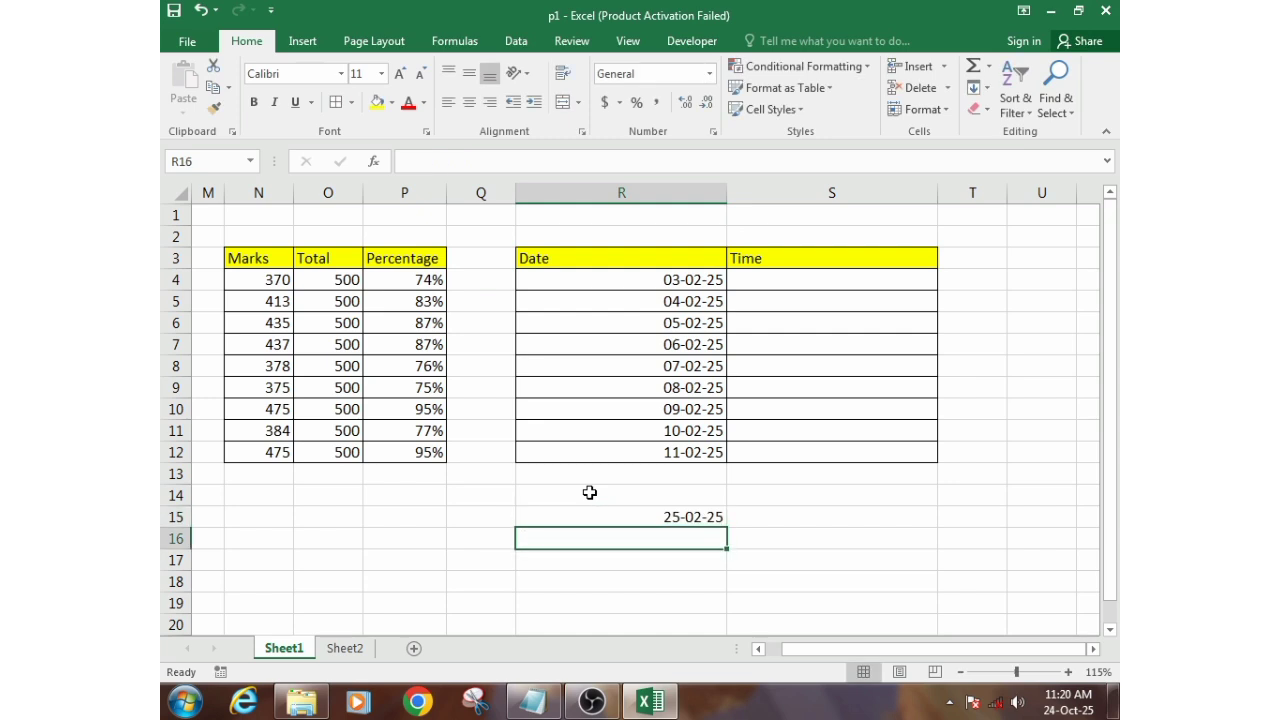
{"action": "left_click", "coordinate": [682, 515]}
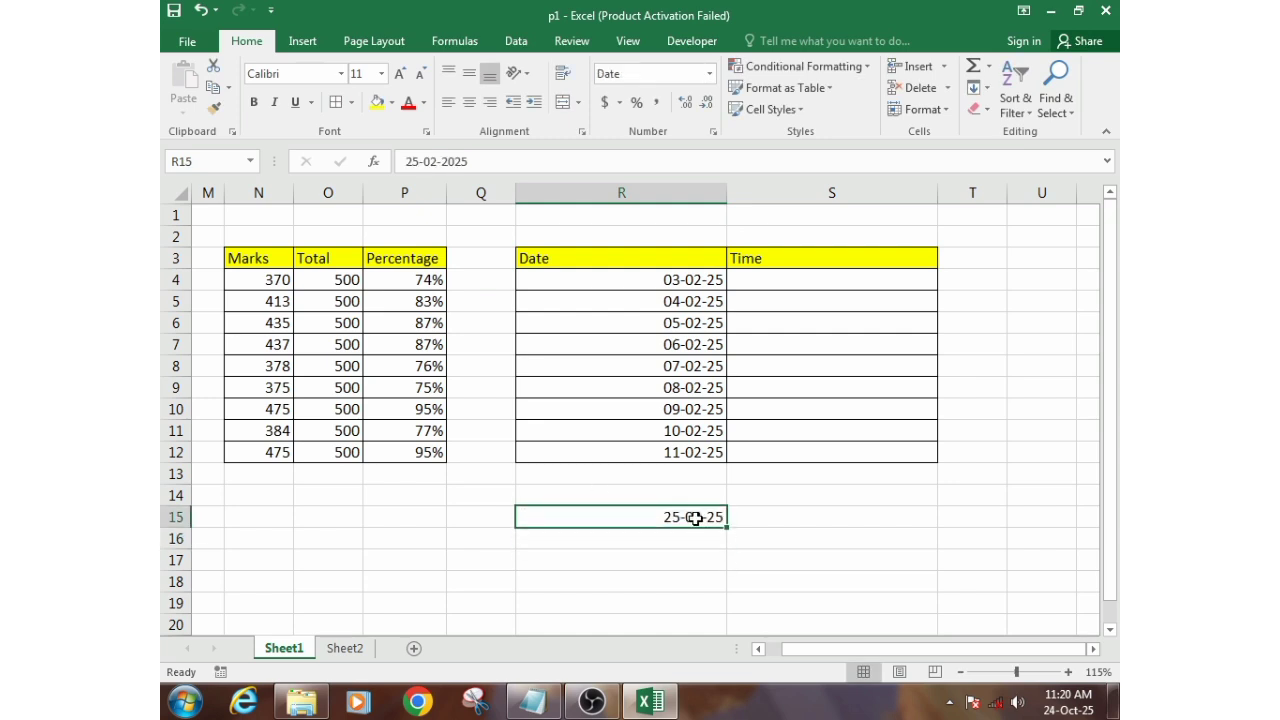
- Clear the date from cell R15 and format the dates in R4:R12 with the long Date type *Wednesday, March 14, 2012
{"action": "key", "text": "Delete"}
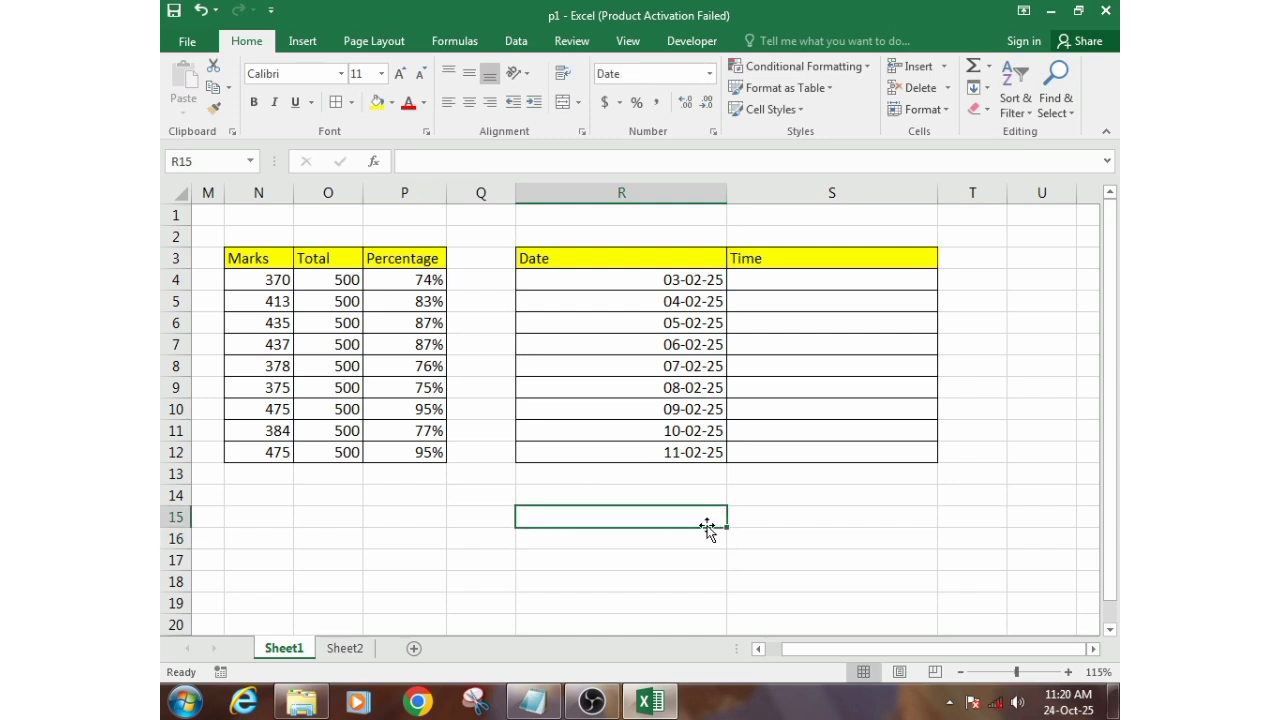
{"action": "left_click_drag", "start_coordinate": [672, 280], "coordinate": [673, 441]}
{"action": "right_click", "coordinate": [650, 370]}
{"action": "left_click", "coordinate": [662, 597]}
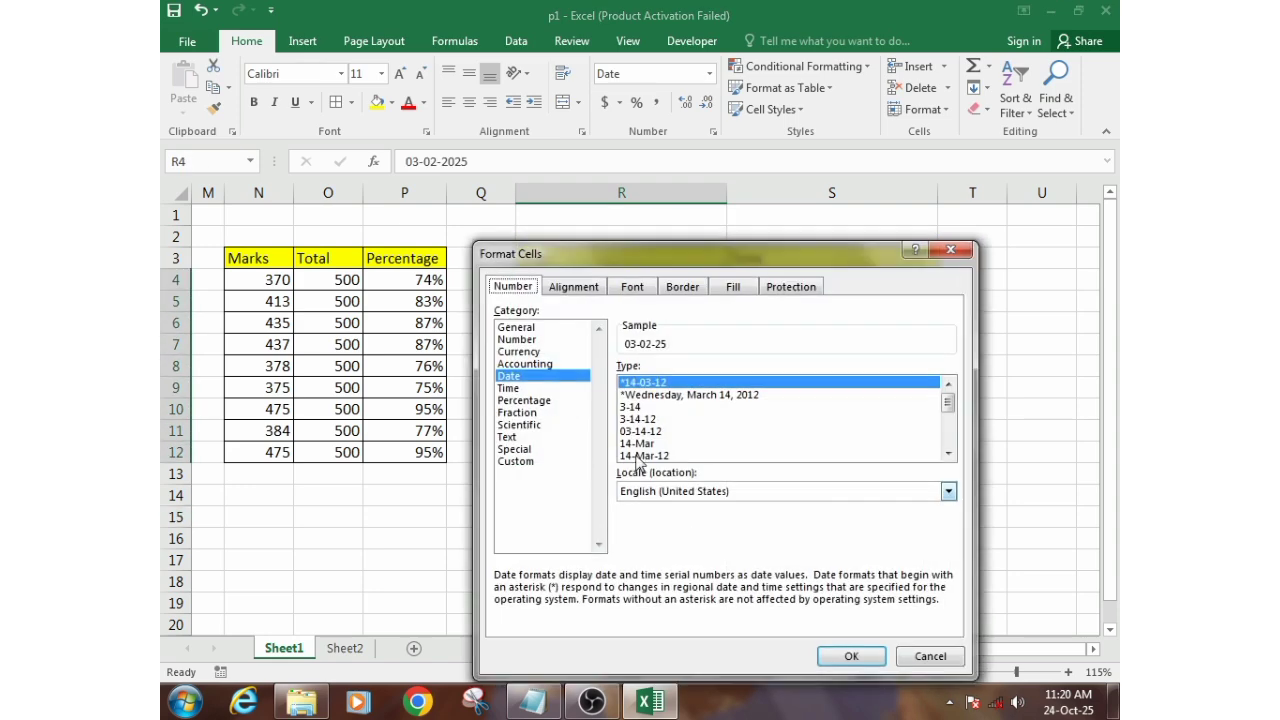
{"action": "left_click_drag", "start_coordinate": [634, 258], "coordinate": [330, 87]}
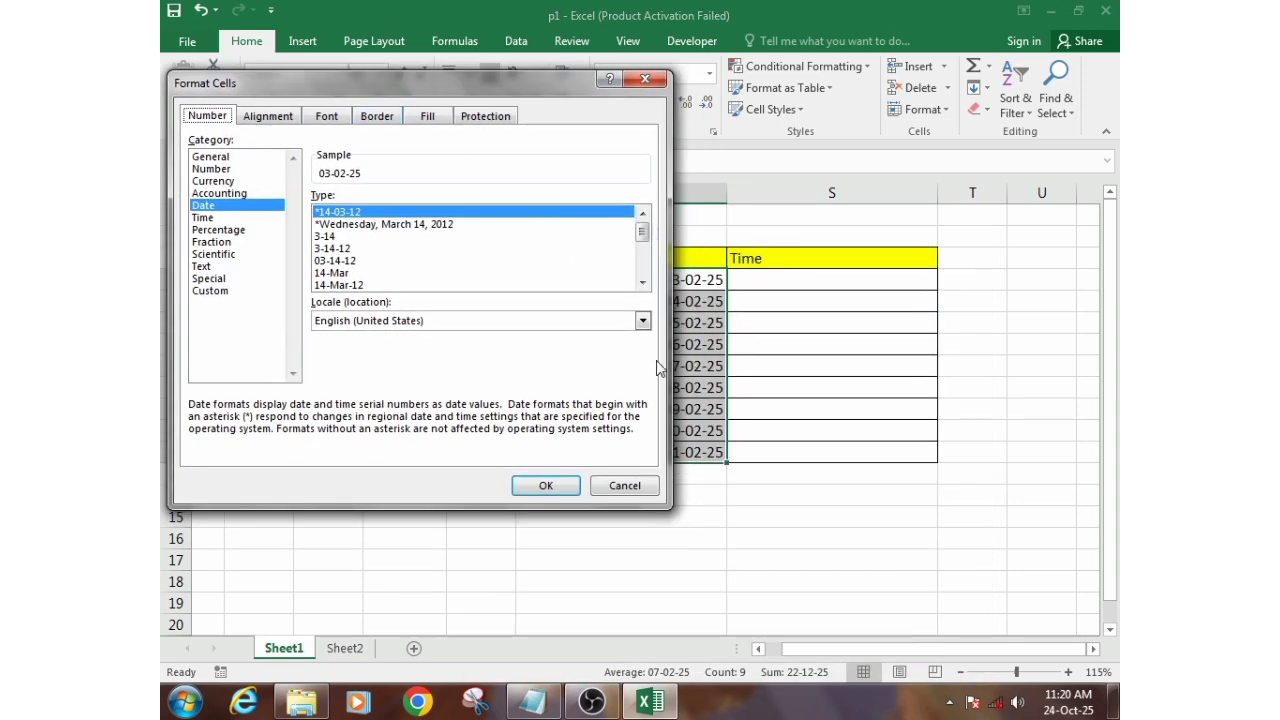
{"action": "left_click", "coordinate": [238, 207]}
{"action": "left_click", "coordinate": [402, 224]}
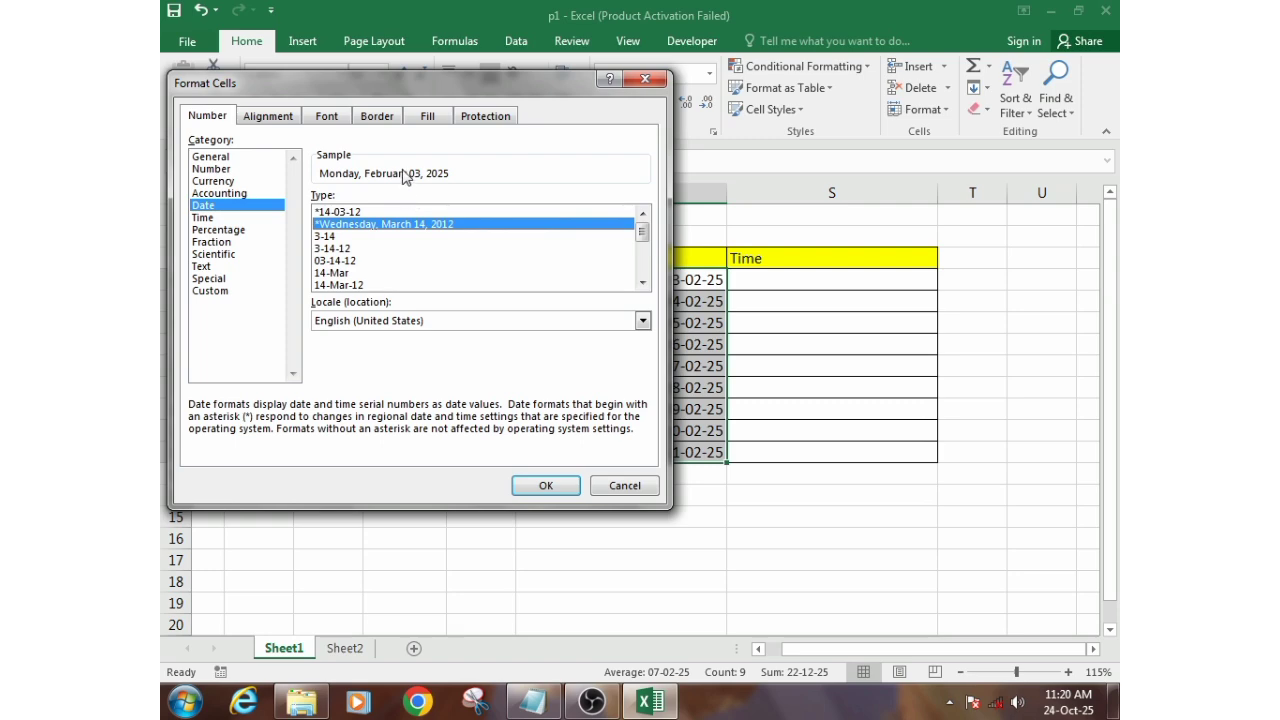
{"action": "left_click", "coordinate": [546, 485]}
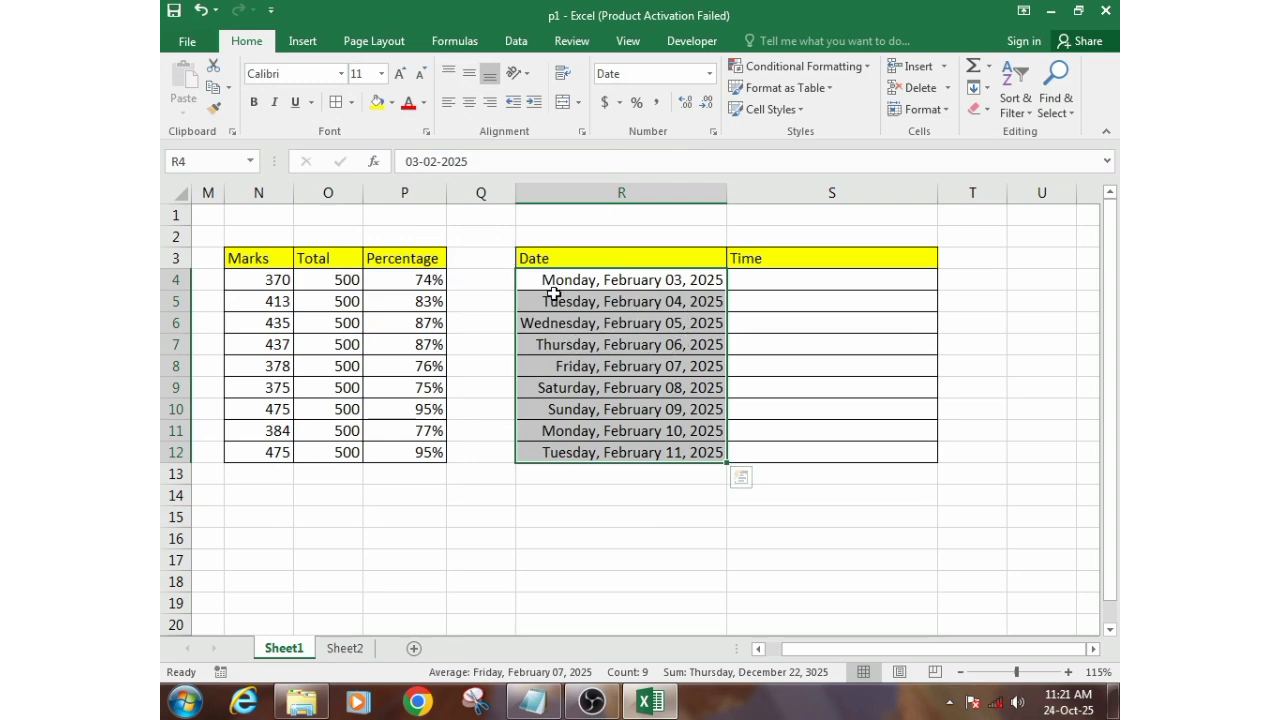
- Format the dates in R4:R12 with the Date type March 14, 2012
{"action": "right_click", "coordinate": [674, 318]}
{"action": "left_click", "coordinate": [773, 595]}
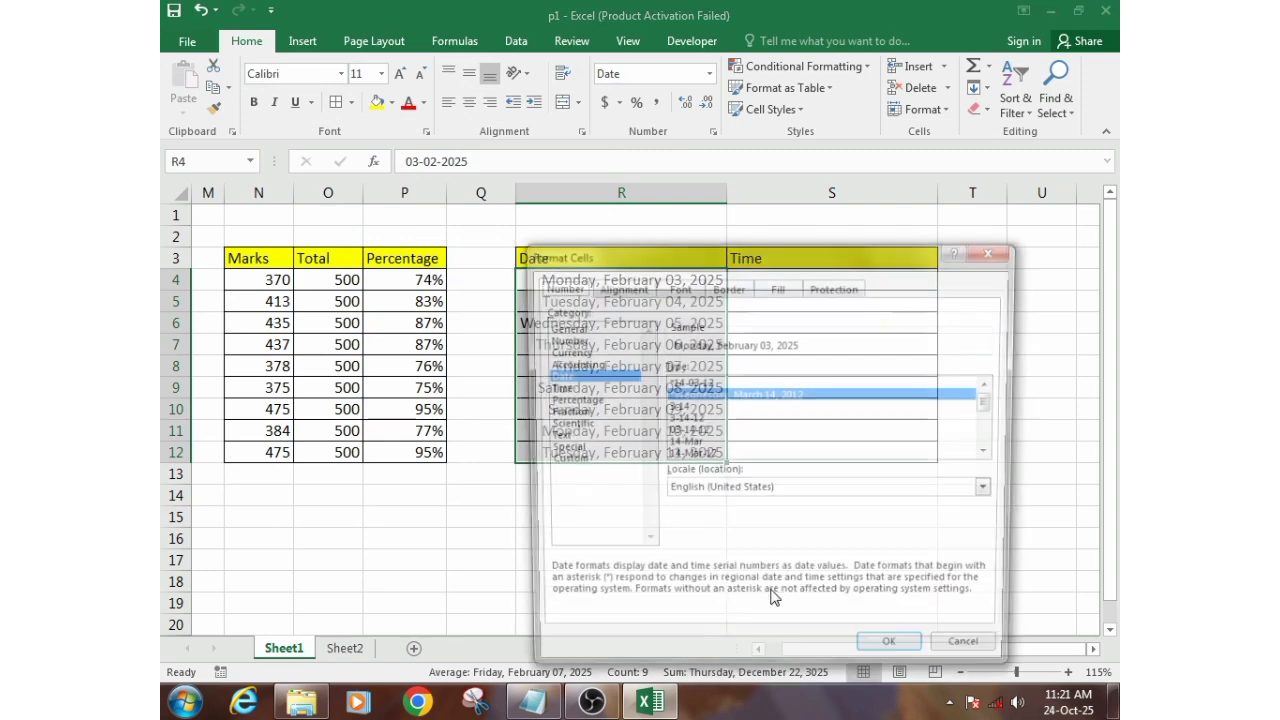
{"action": "left_click_drag", "start_coordinate": [660, 252], "coordinate": [766, 143]}
{"action": "left_click", "coordinate": [822, 343]}
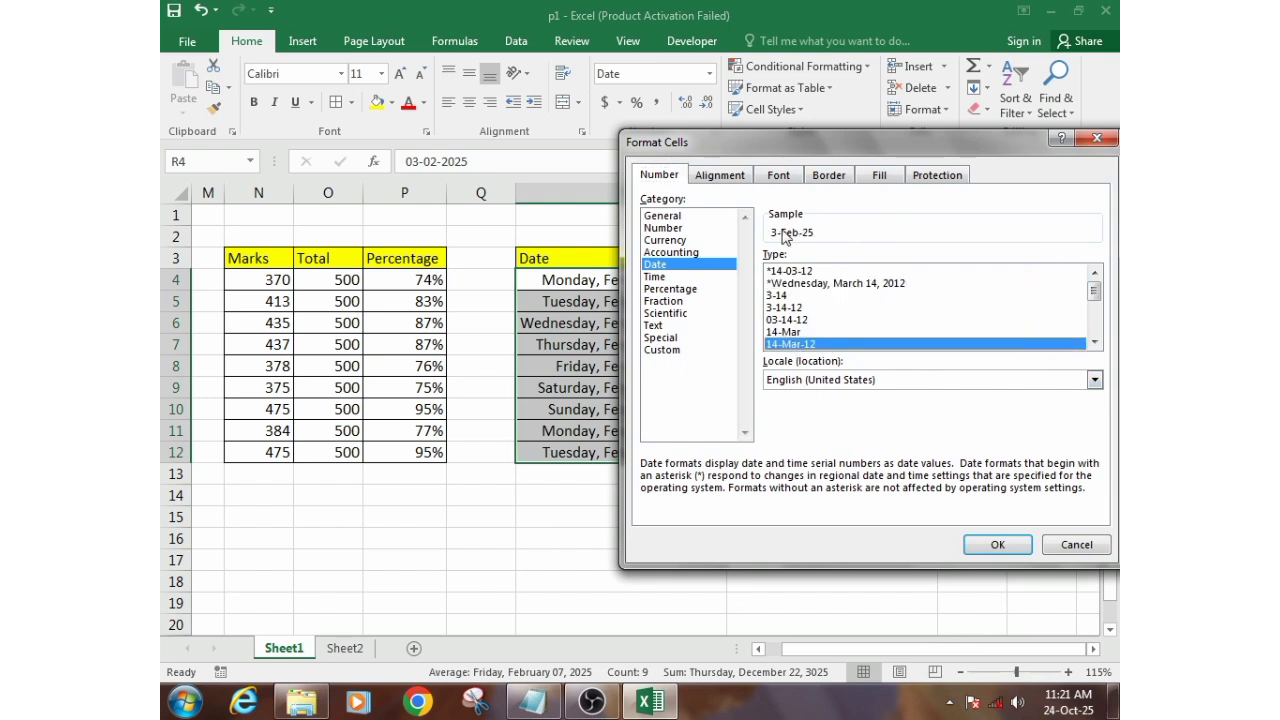
{"action": "left_click", "coordinate": [1095, 342]}
{"action": "left_click", "coordinate": [1095, 342]}
{"action": "left_click", "coordinate": [1095, 342]}
{"action": "left_click", "coordinate": [1095, 342]}
{"action": "left_click", "coordinate": [1095, 342]}
{"action": "left_click", "coordinate": [1095, 342]}
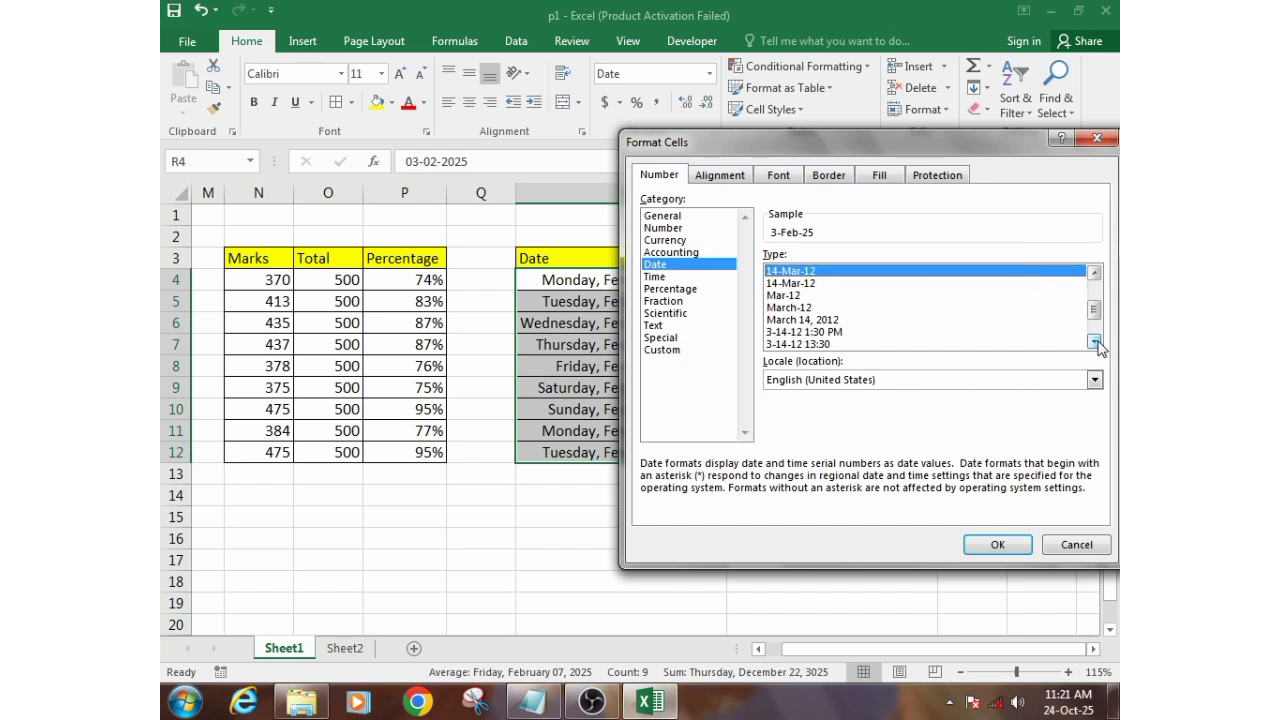
{"action": "left_click", "coordinate": [803, 332]}
{"action": "left_click", "coordinate": [800, 320]}
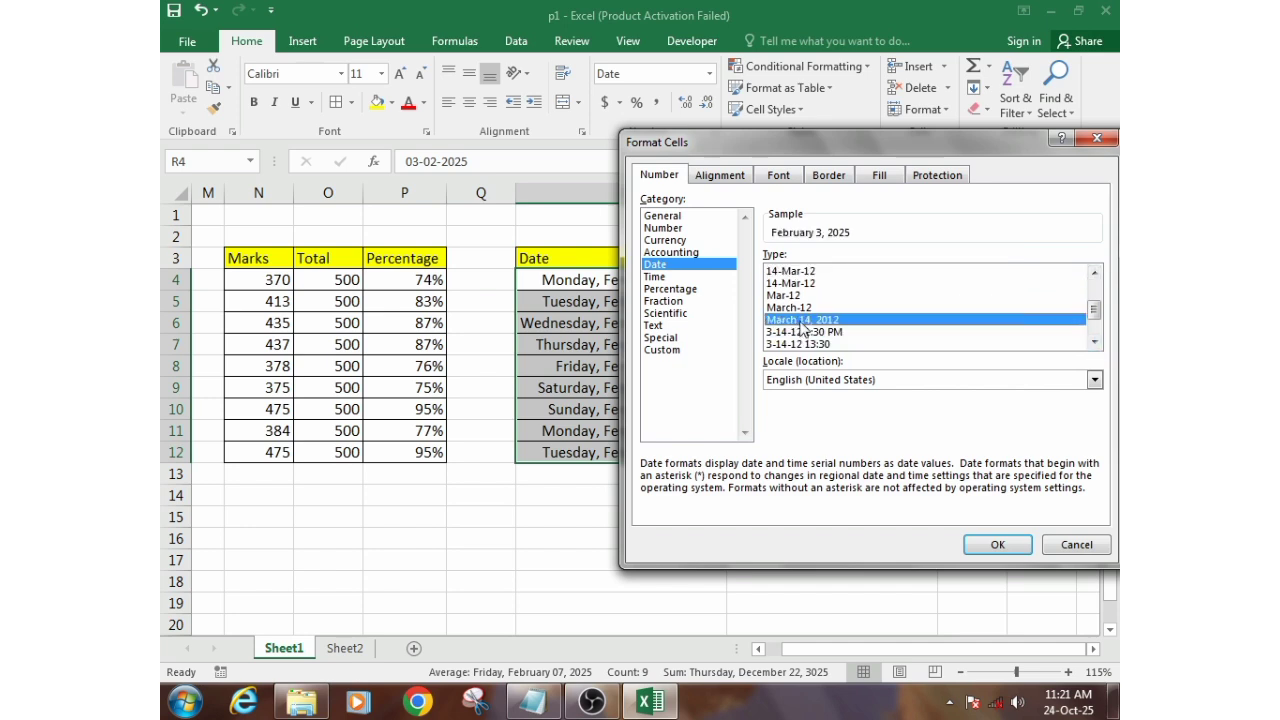
{"action": "left_click", "coordinate": [997, 544]}
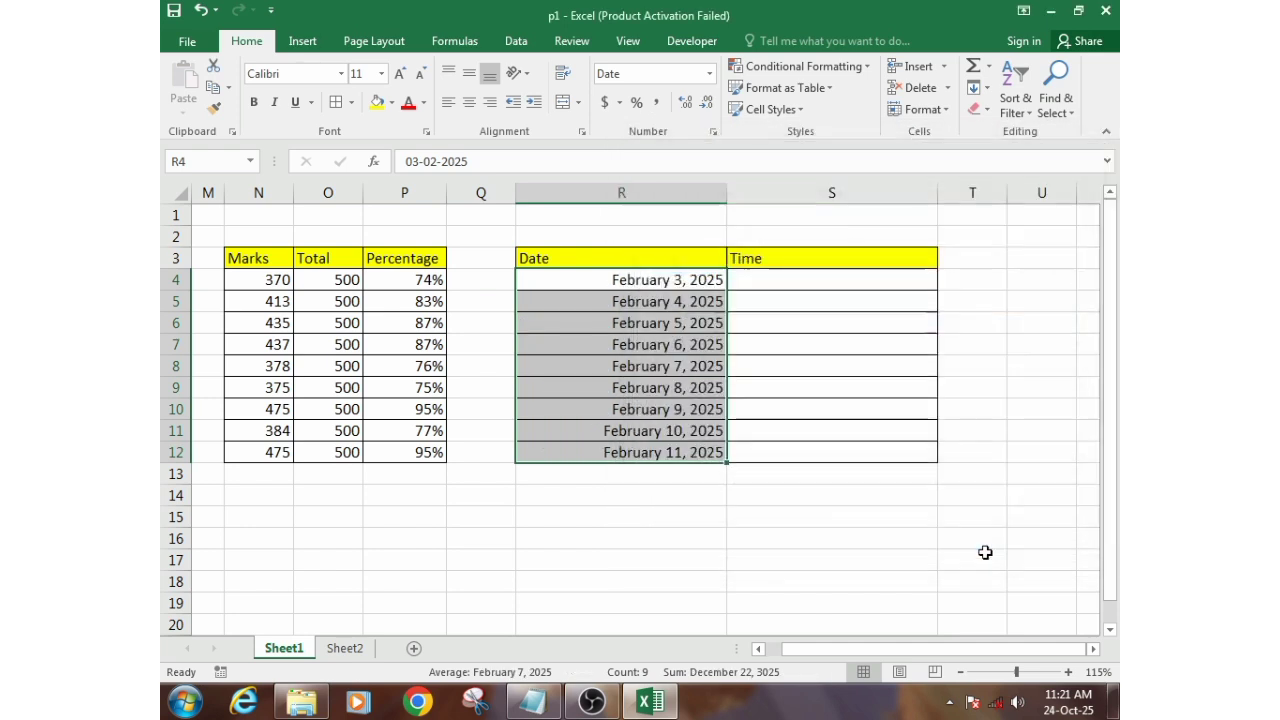
{"action": "left_click", "coordinate": [601, 287]}
{"action": "left_click", "coordinate": [674, 326]}
{"action": "left_click", "coordinate": [647, 285]}
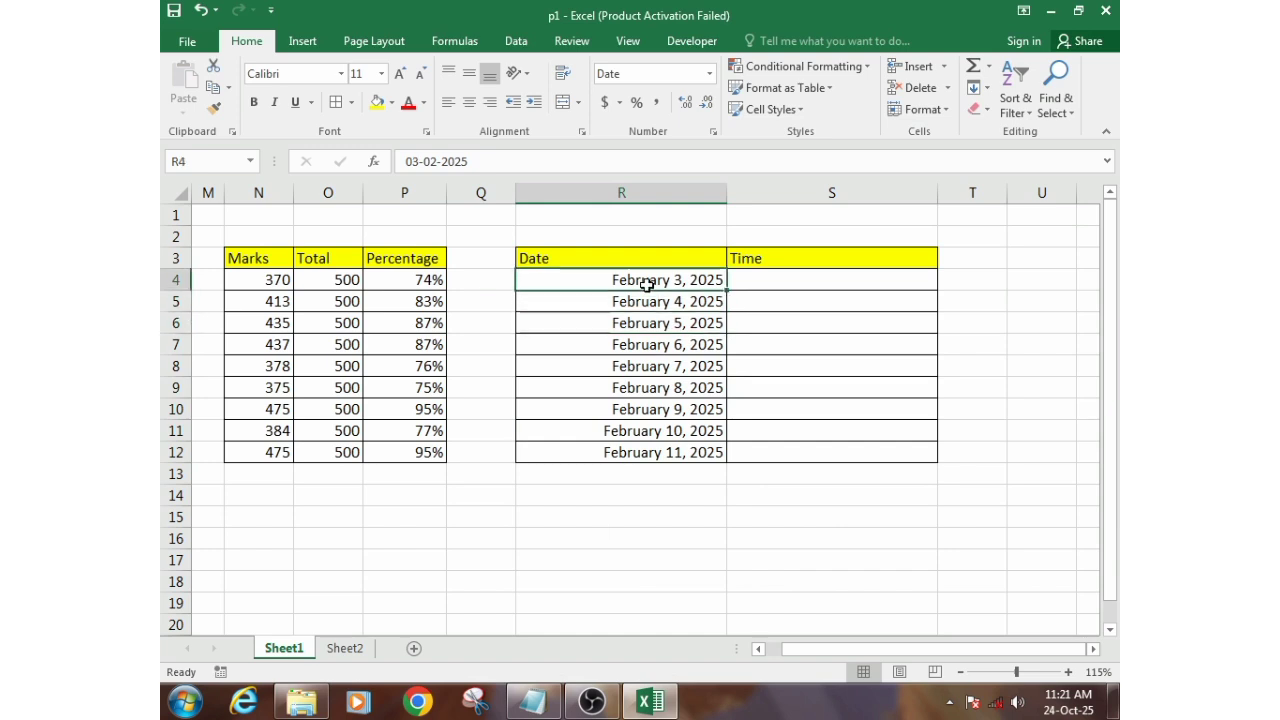
- Enter 3:00 in cell S4 of the Time column and AutoFill it down to S12
{"action": "left_click", "coordinate": [771, 282]}
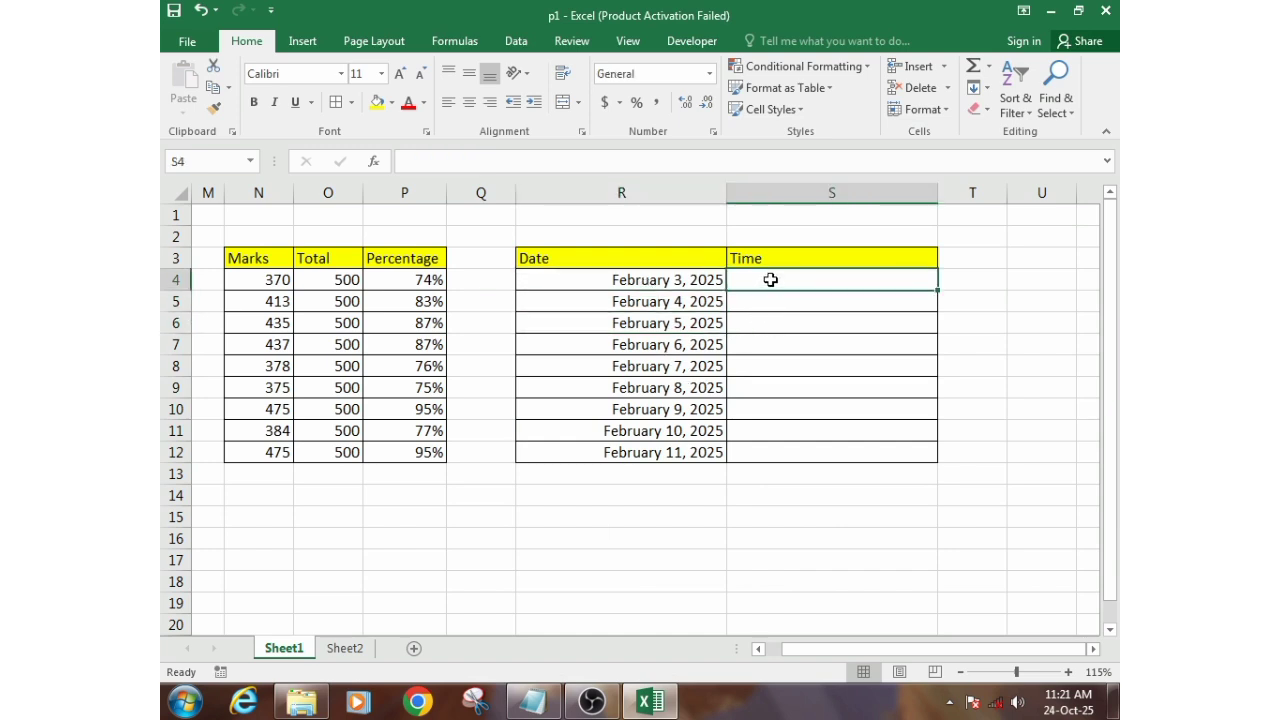
{"action": "type", "text": "3:00"}
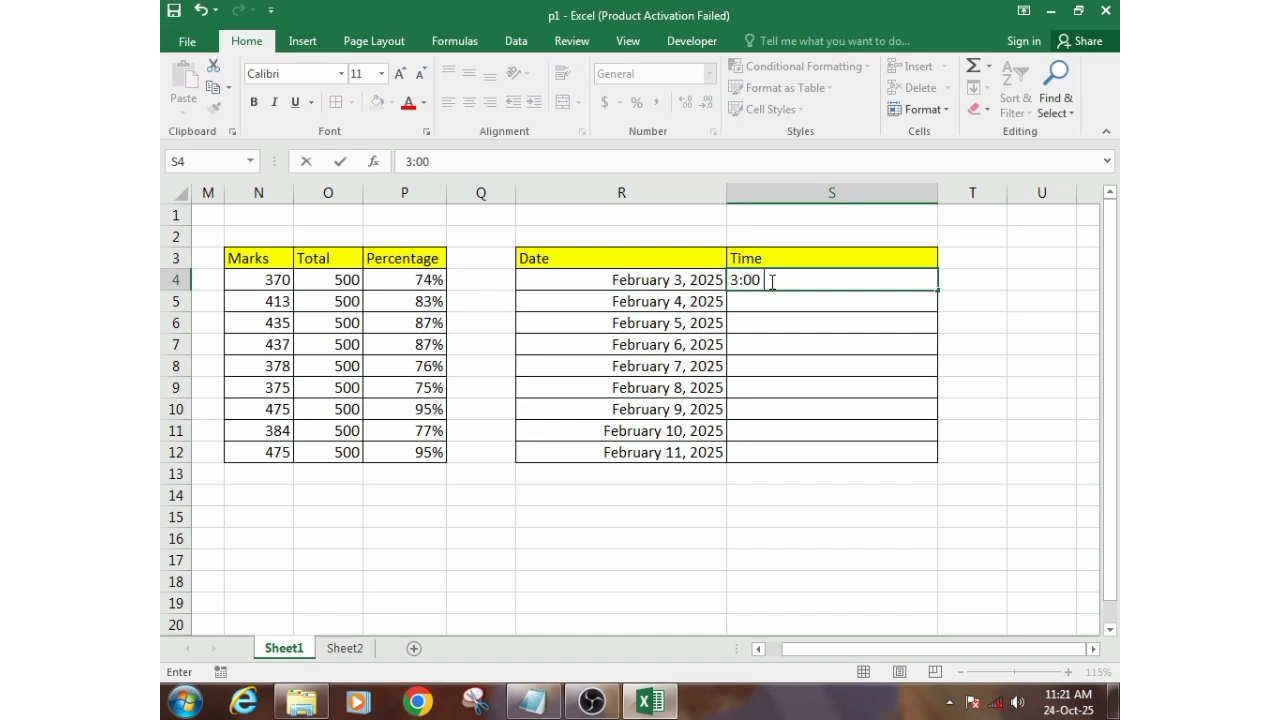
{"action": "key", "text": "Return"}
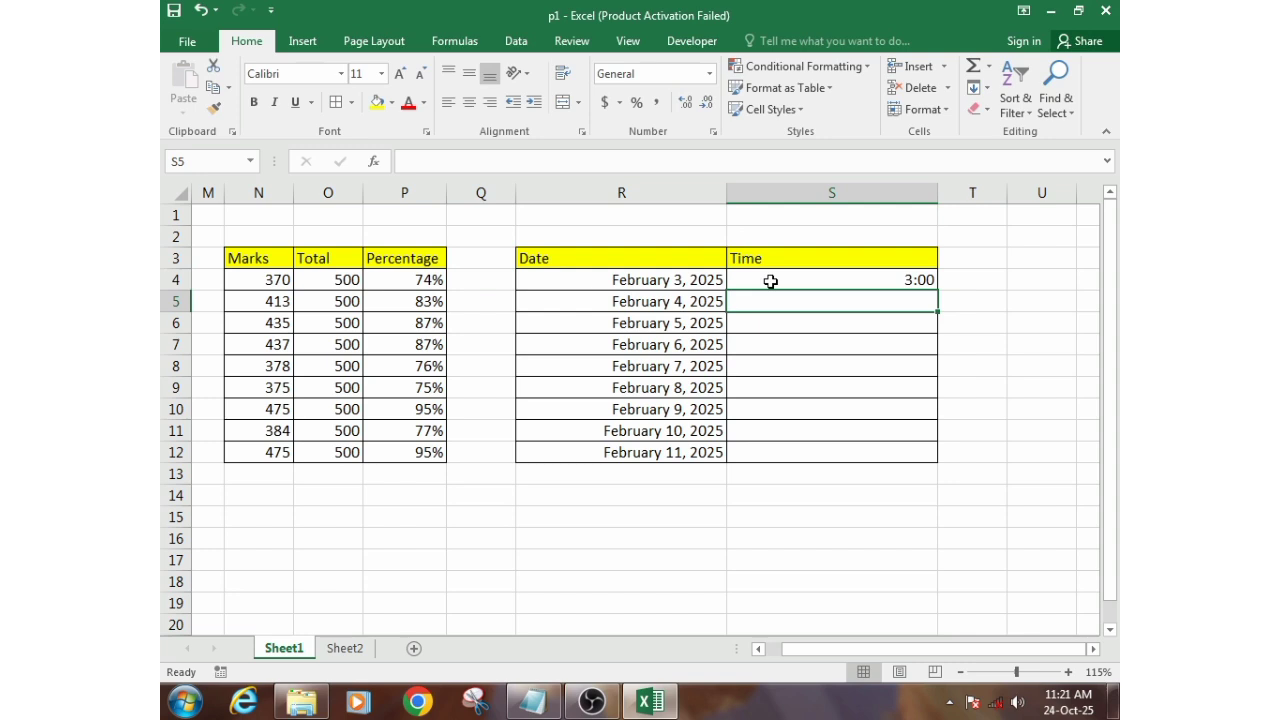
{"action": "left_click", "coordinate": [772, 281]}
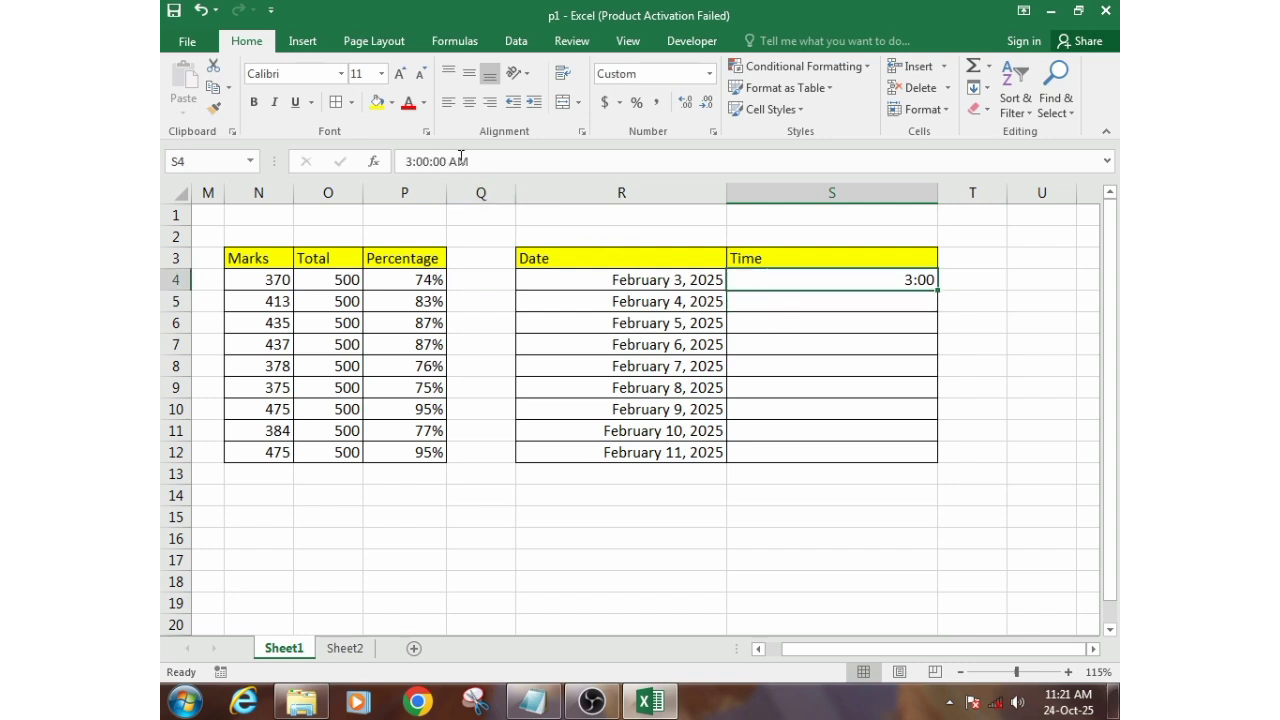
{"action": "left_click", "coordinate": [828, 342]}
{"action": "left_click", "coordinate": [919, 280]}
{"action": "left_click_drag", "start_coordinate": [941, 289], "coordinate": [922, 463]}
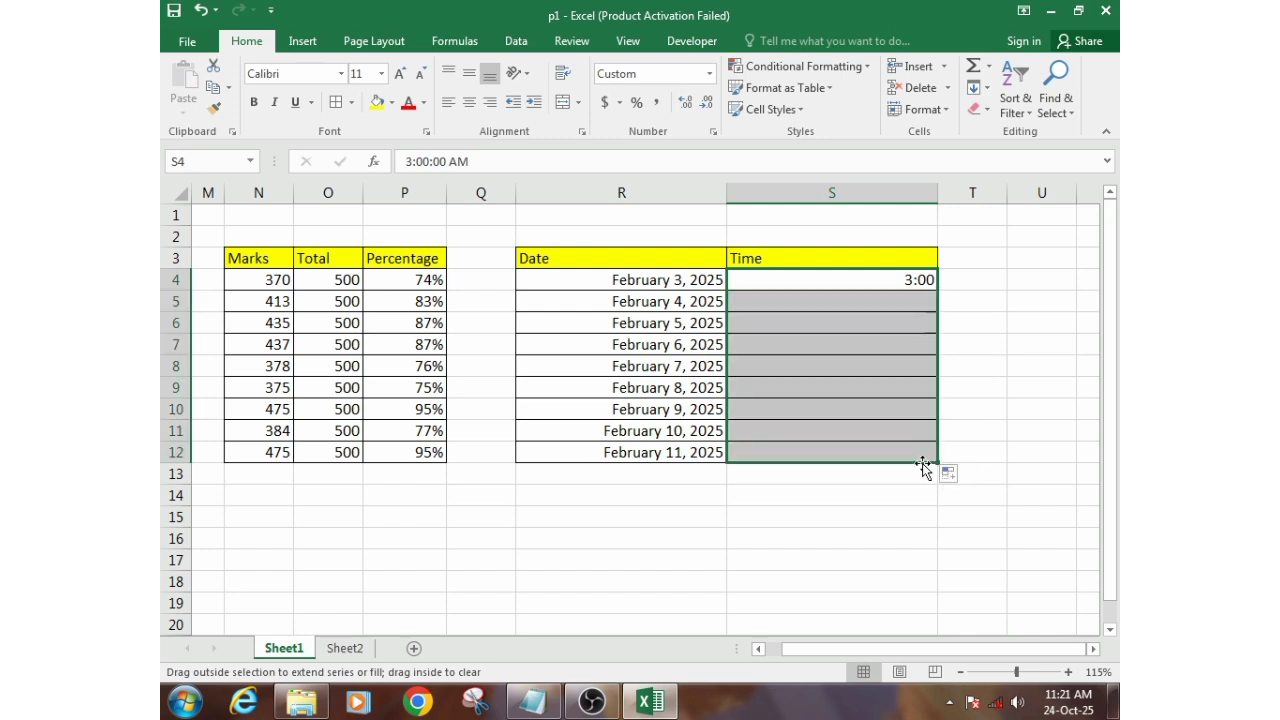
{"action": "left_click", "coordinate": [893, 432]}
- Change the time in S4 to 7:00 and AutoFill it down to S12
{"action": "left_click", "coordinate": [892, 284]}
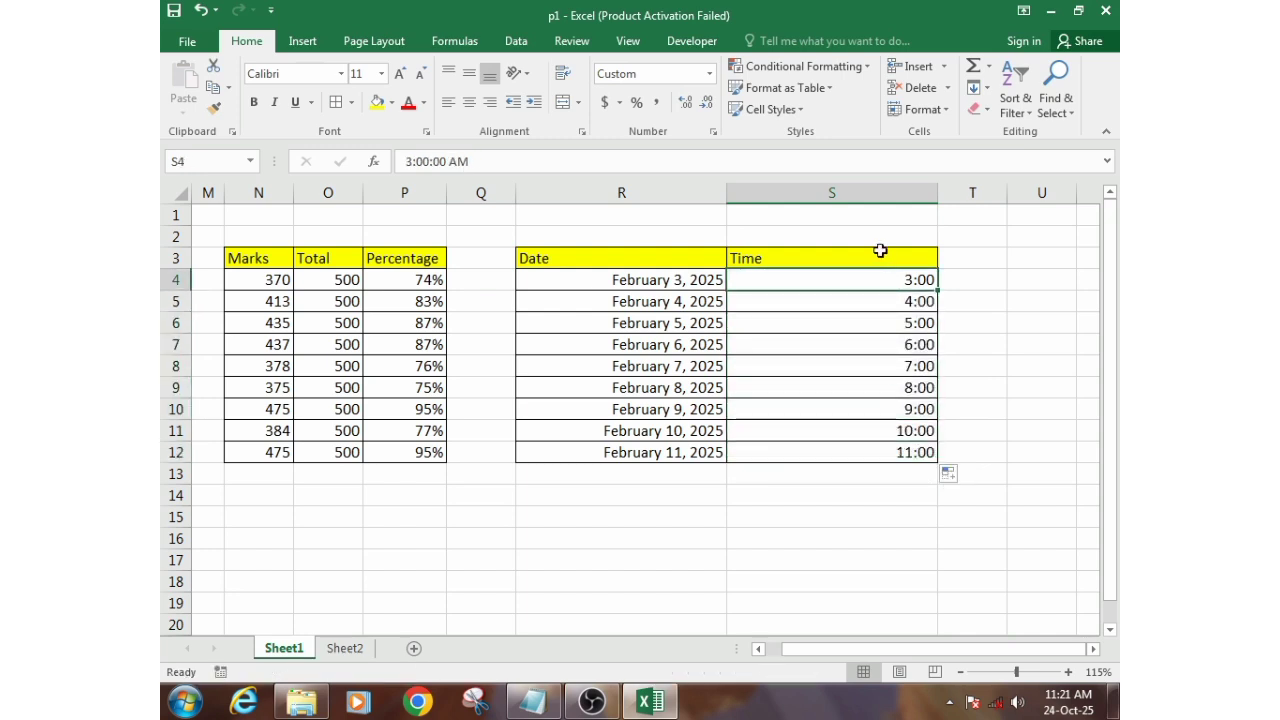
{"action": "type", "text": "7"}
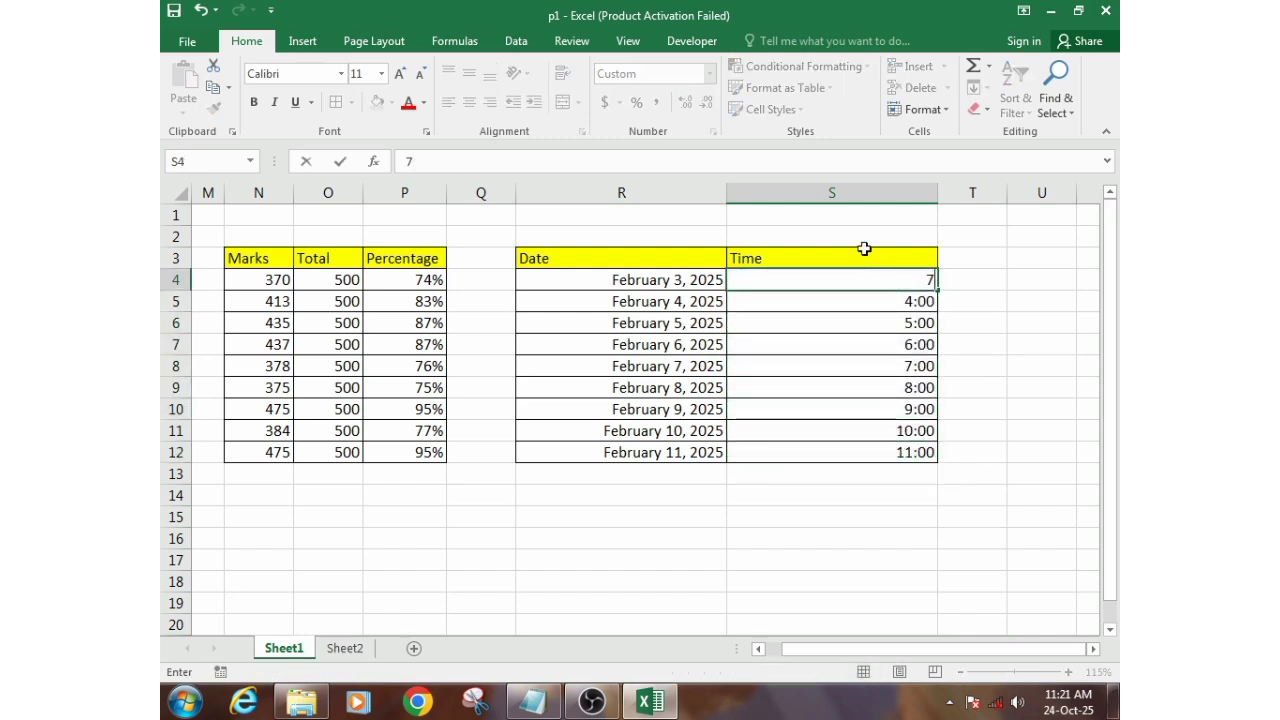
{"action": "type", "text": ":00"}
{"action": "key", "text": "Return"}
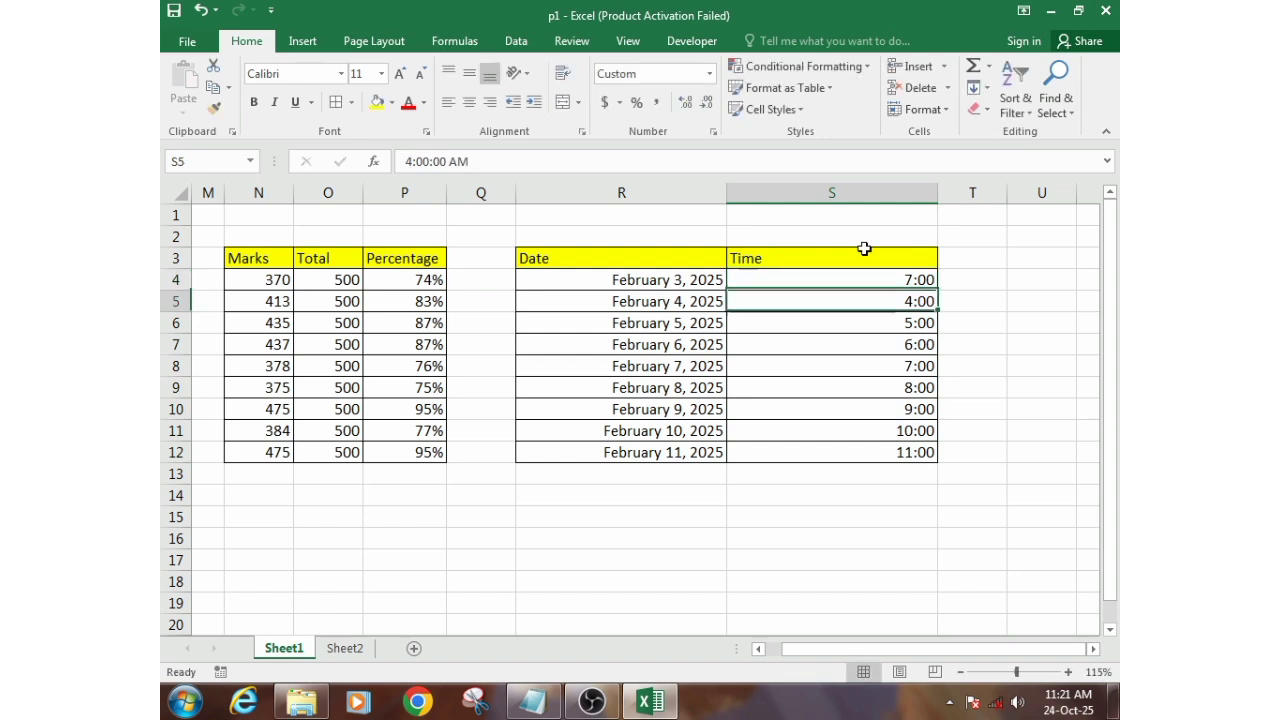
{"action": "left_click", "coordinate": [924, 286]}
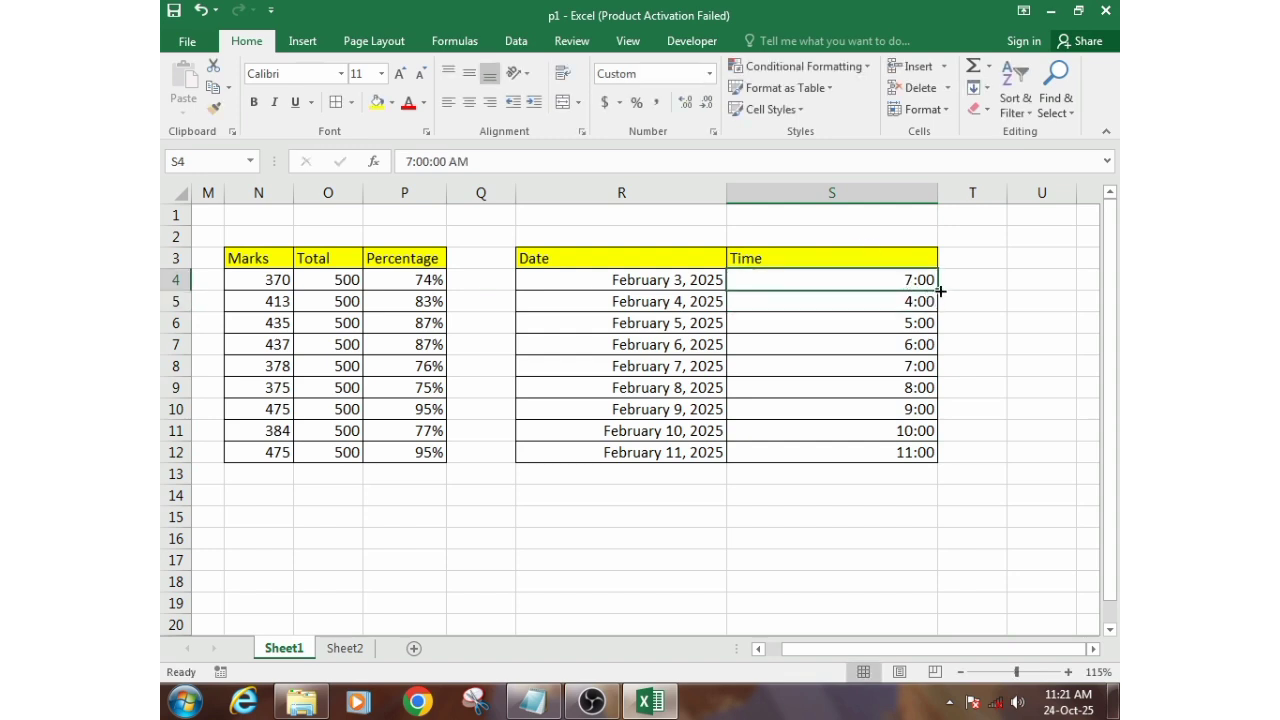
{"action": "left_click_drag", "start_coordinate": [940, 290], "coordinate": [924, 452]}
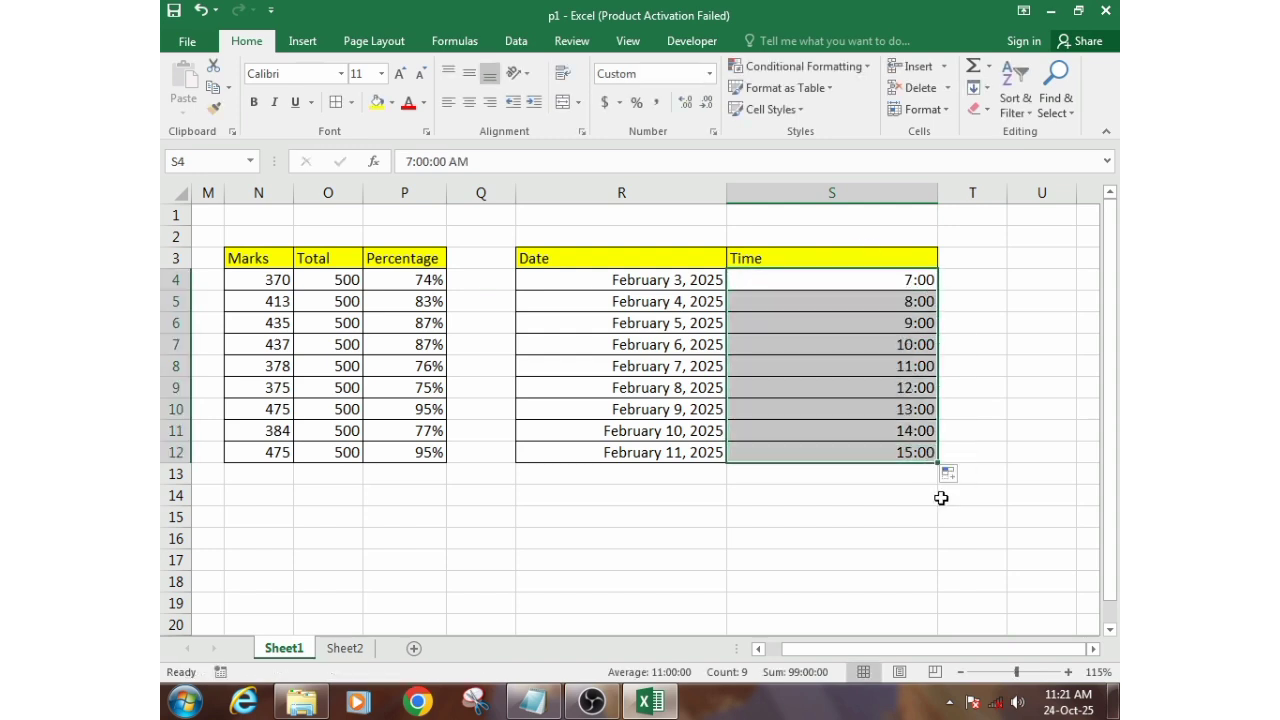
- Examine the AM/PM values stored in the individual cells of the Time column, S4:S12
{"action": "left_click", "coordinate": [862, 359]}
{"action": "left_click", "coordinate": [870, 304]}
{"action": "left_click", "coordinate": [896, 409]}
{"action": "left_click", "coordinate": [880, 366]}
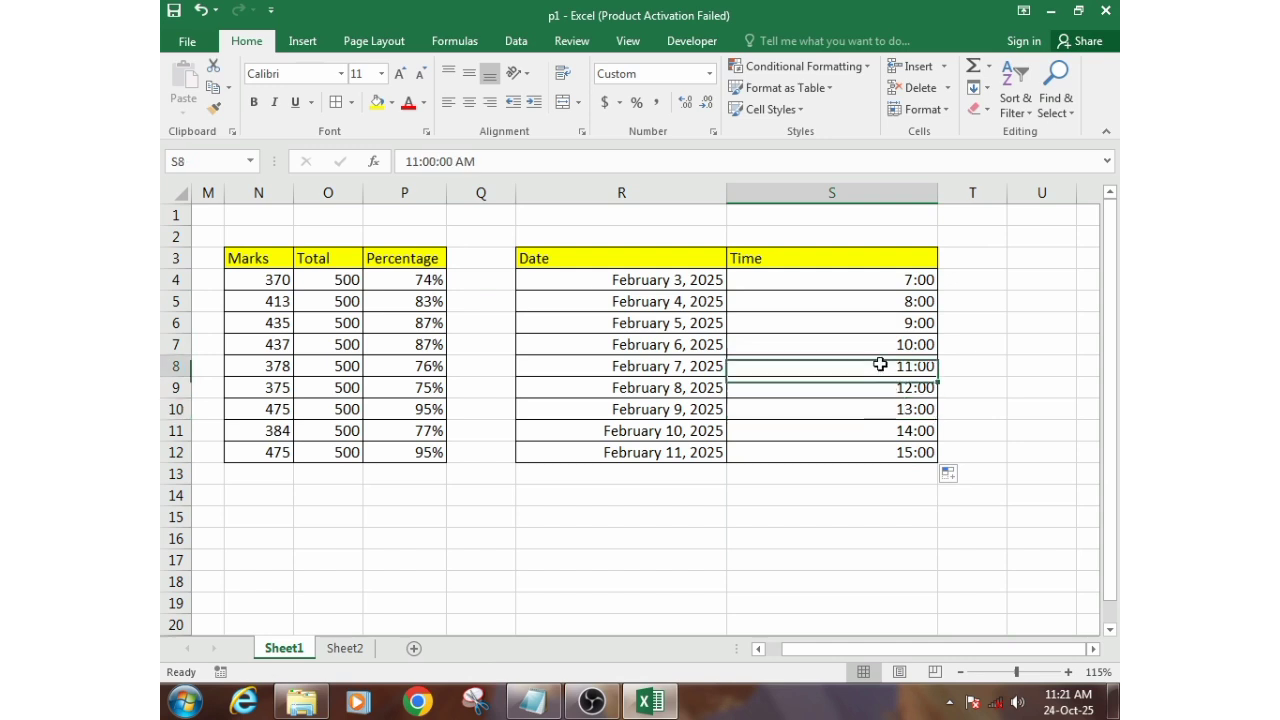
{"action": "left_click", "coordinate": [897, 452]}
{"action": "left_click", "coordinate": [900, 323]}
{"action": "left_click", "coordinate": [897, 285]}
{"action": "left_click", "coordinate": [903, 301]}
{"action": "left_click", "coordinate": [896, 341]}
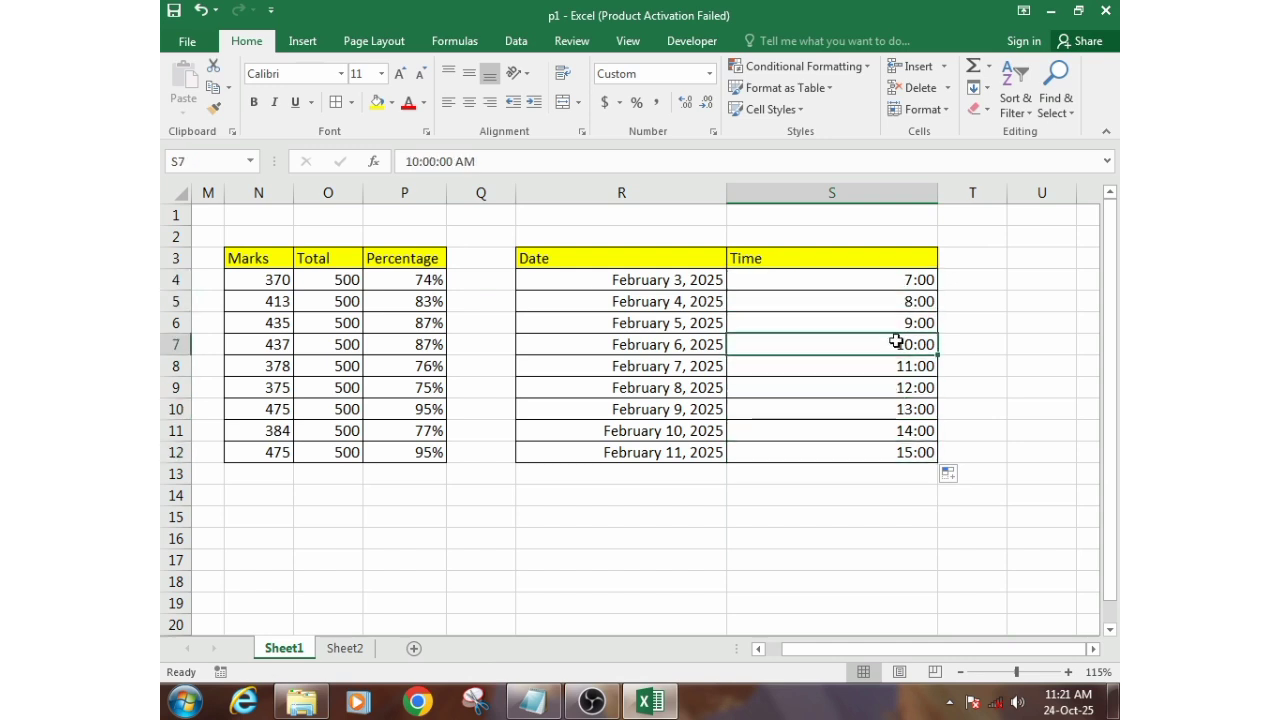
{"action": "left_click", "coordinate": [891, 387]}
{"action": "left_click", "coordinate": [897, 433]}
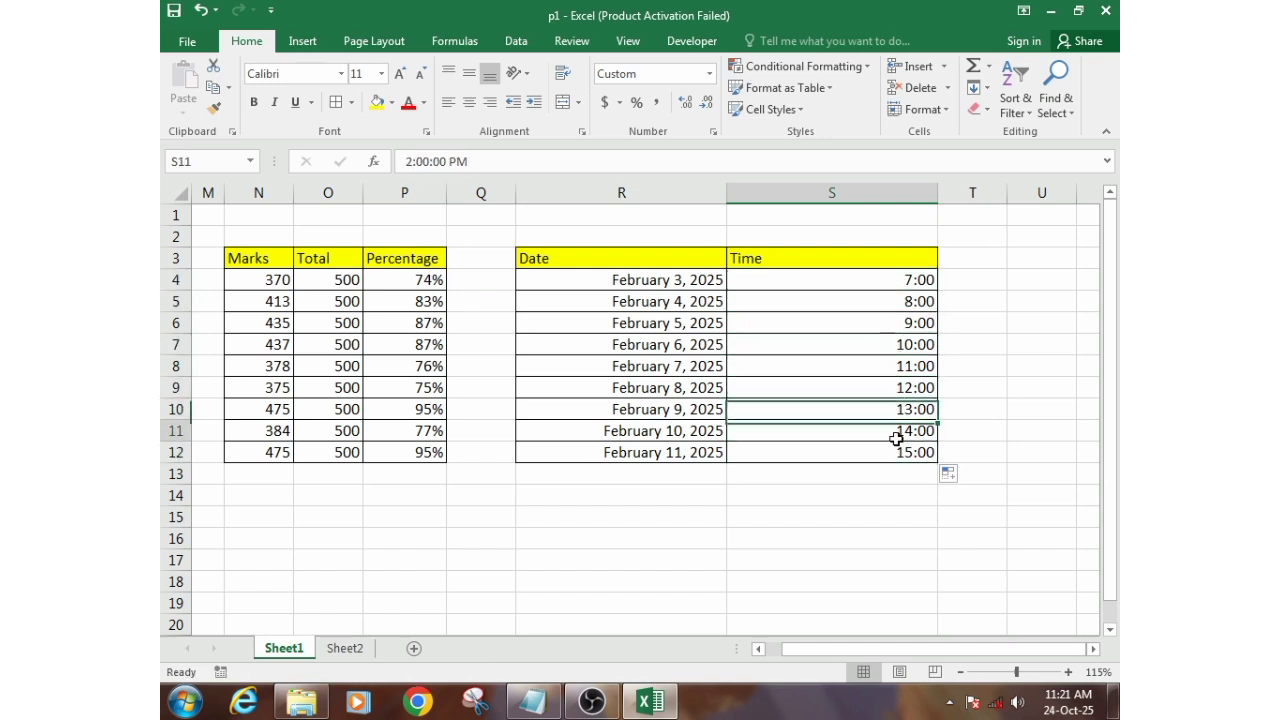
{"action": "left_click", "coordinate": [899, 452]}
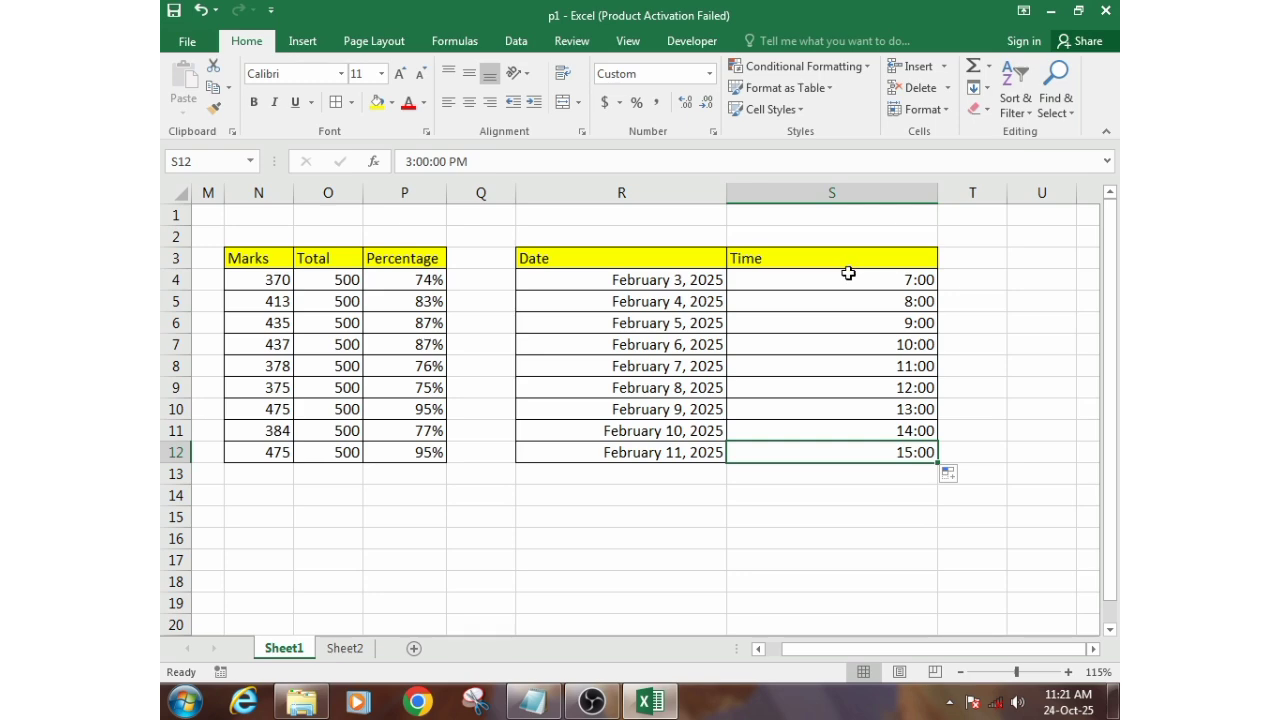
- Format the times in S4:S12 with the Time type 1:30 PM
{"action": "left_click_drag", "start_coordinate": [848, 273], "coordinate": [871, 445]}
{"action": "right_click", "coordinate": [790, 320]}
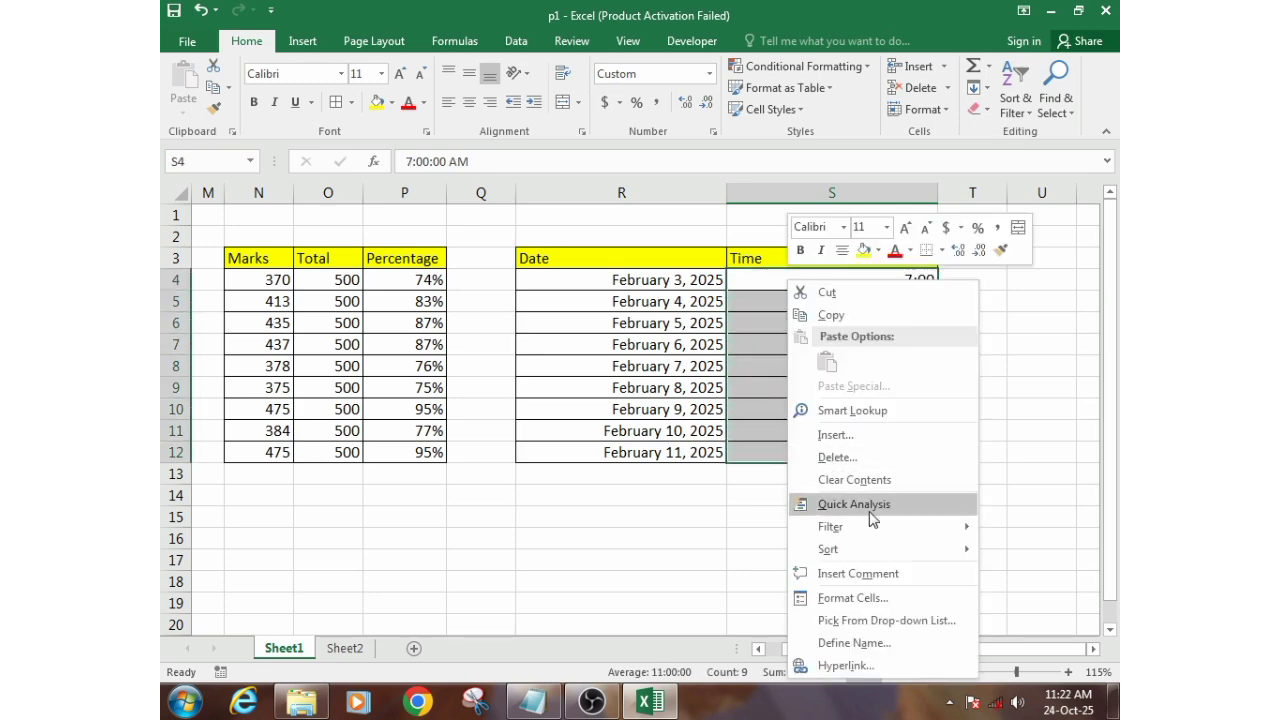
{"action": "left_click", "coordinate": [852, 597]}
{"action": "left_click_drag", "start_coordinate": [760, 251], "coordinate": [366, 107]}
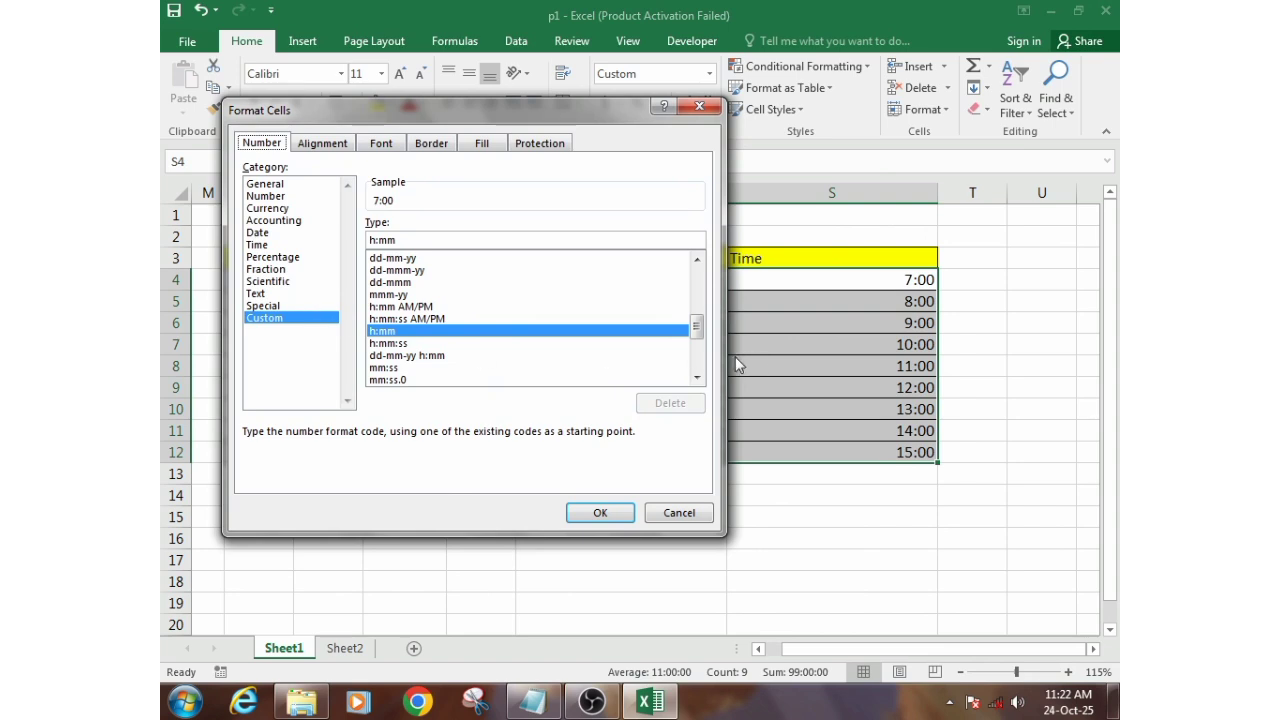
{"action": "left_click", "coordinate": [257, 245]}
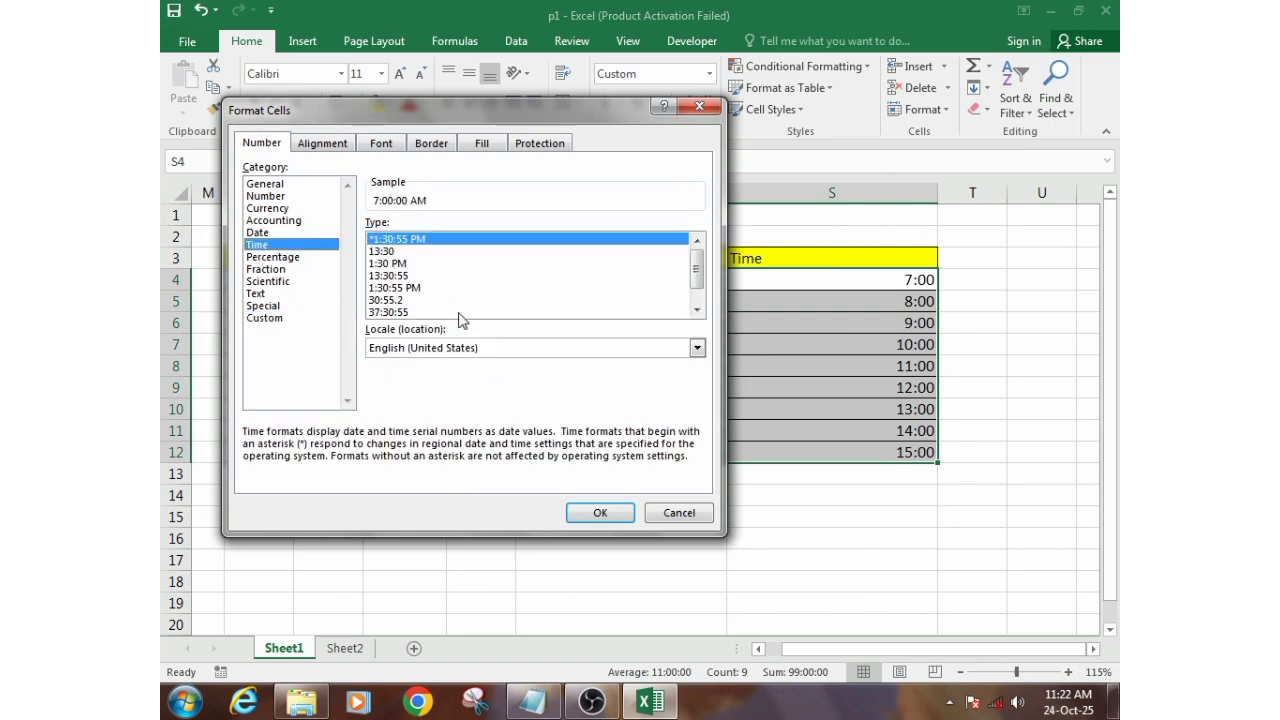
{"action": "left_click", "coordinate": [396, 255]}
{"action": "left_click", "coordinate": [418, 277]}
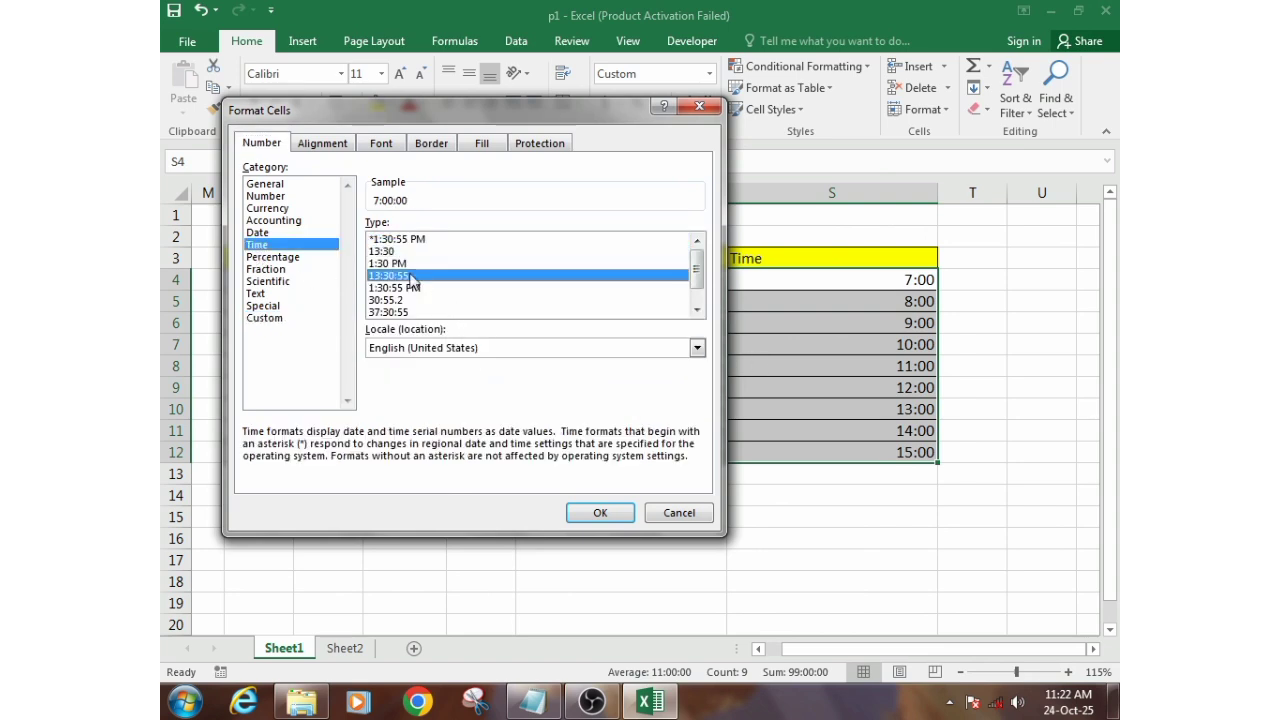
{"action": "left_click", "coordinate": [393, 264]}
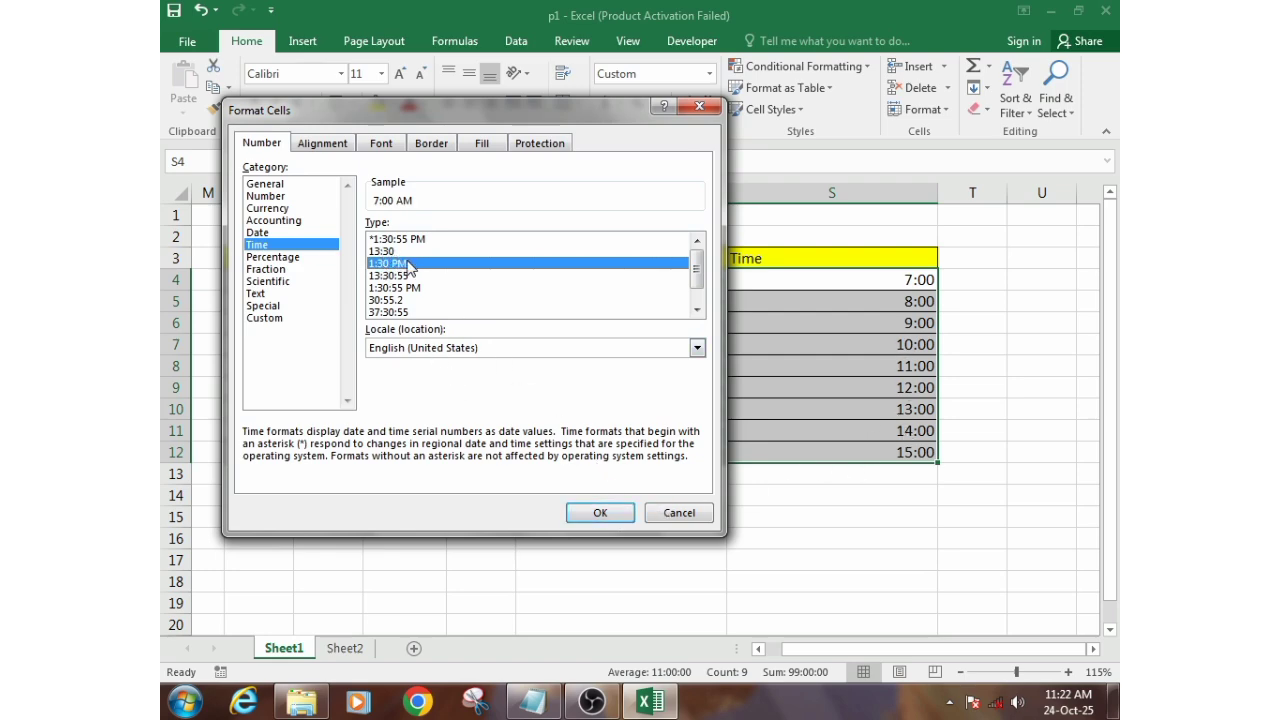
{"action": "left_click", "coordinate": [600, 510]}
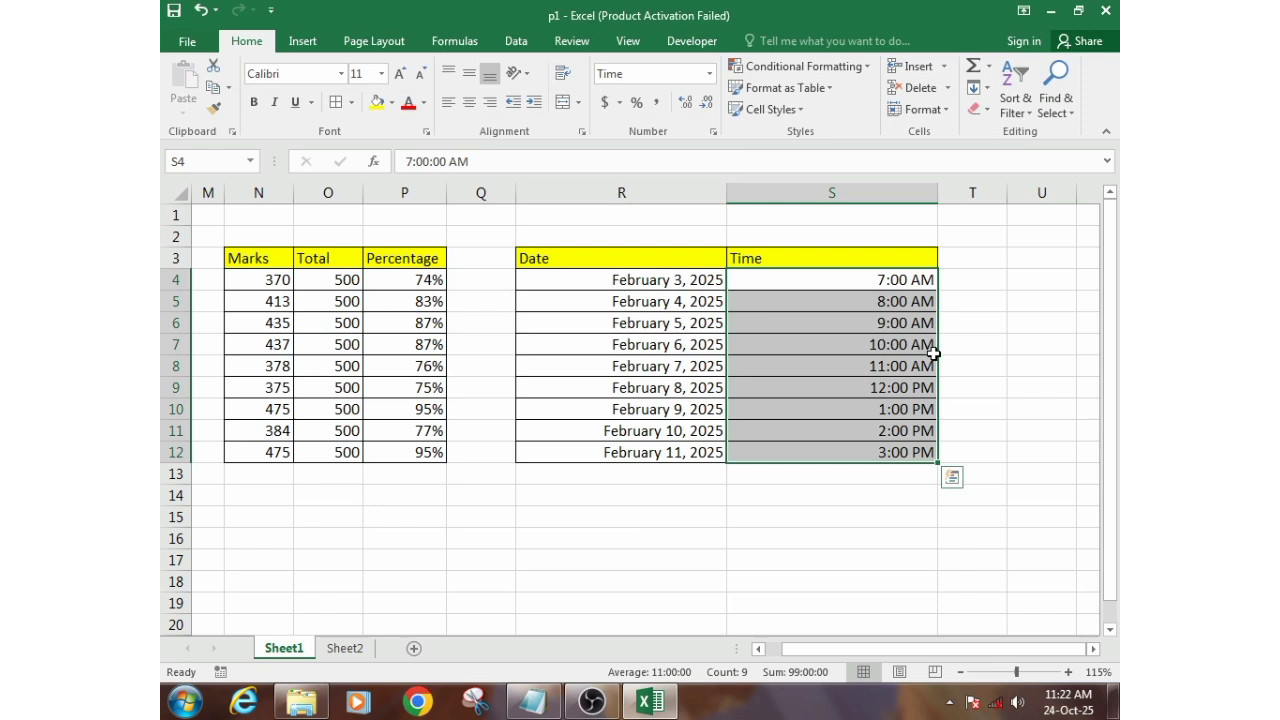
{"action": "left_click", "coordinate": [905, 284]}
{"action": "left_click_drag", "start_coordinate": [910, 366], "coordinate": [894, 280]}
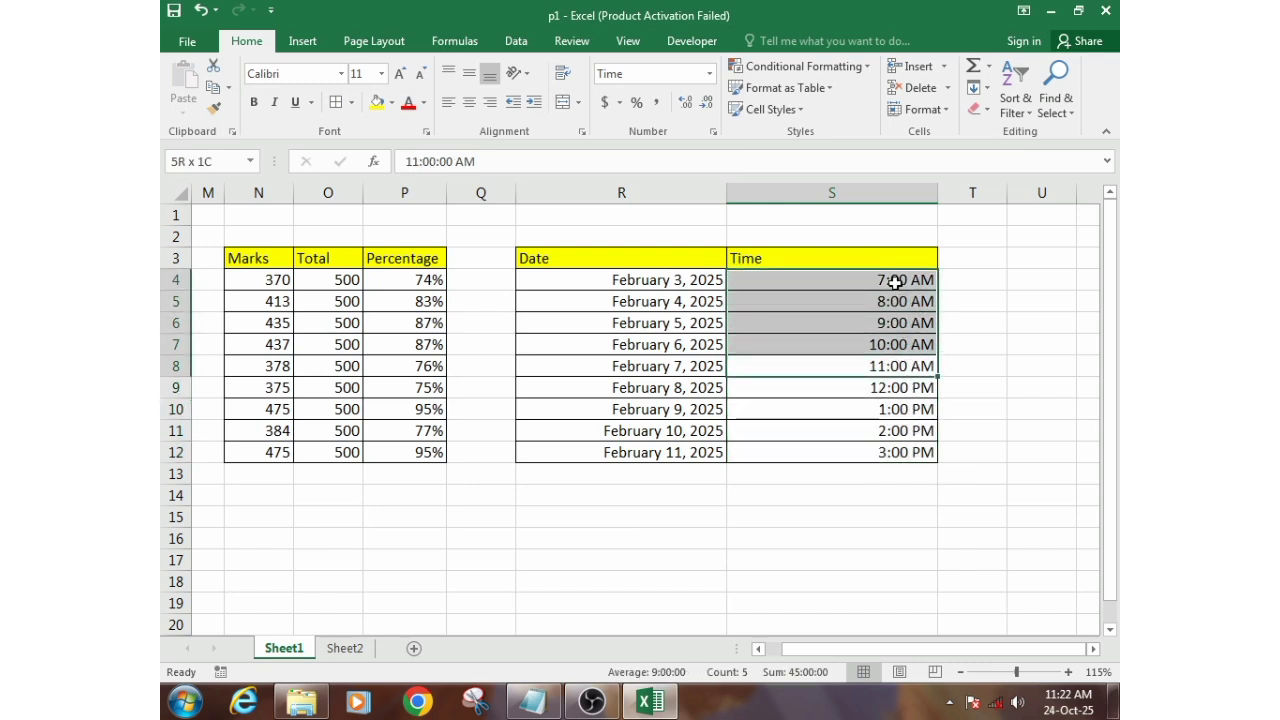
{"action": "left_click_drag", "start_coordinate": [913, 389], "coordinate": [915, 453]}
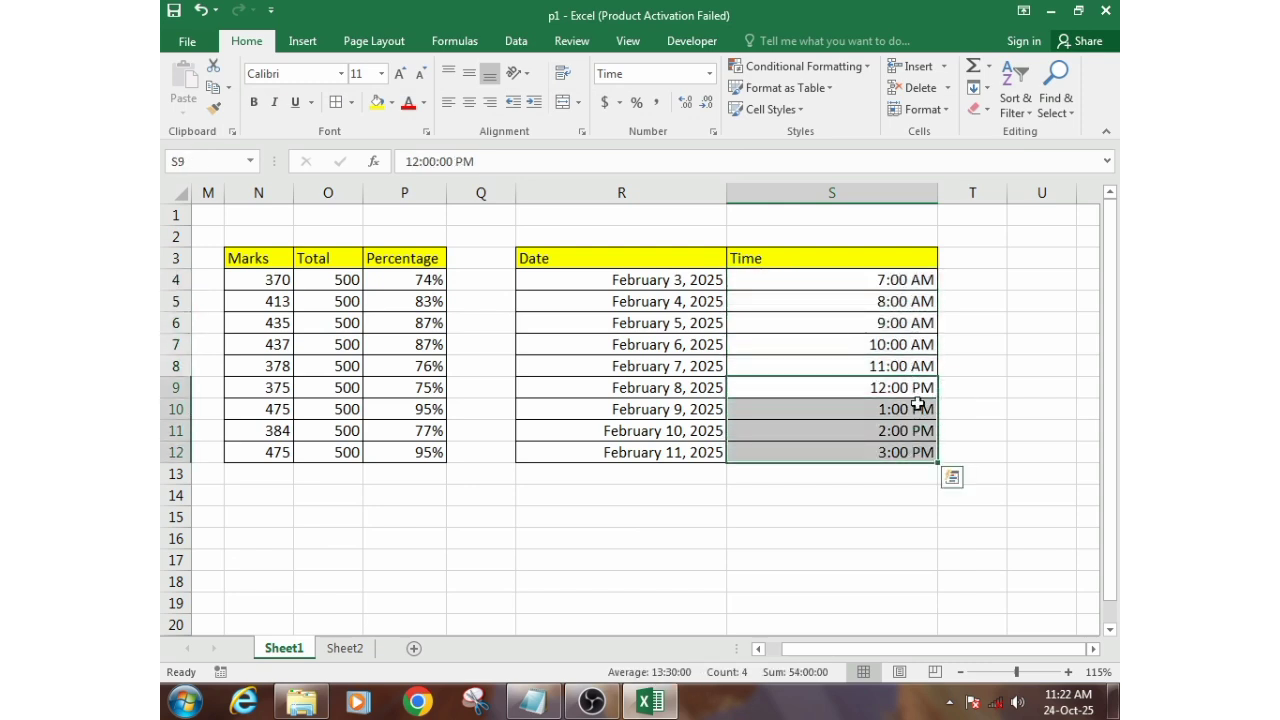
- Review the available Time format types for S4:S12, including 37:30:55 and the combined date-time types, without applying any
{"action": "left_click", "coordinate": [897, 290]}
{"action": "left_click_drag", "start_coordinate": [897, 290], "coordinate": [903, 443]}
{"action": "right_click", "coordinate": [903, 443]}
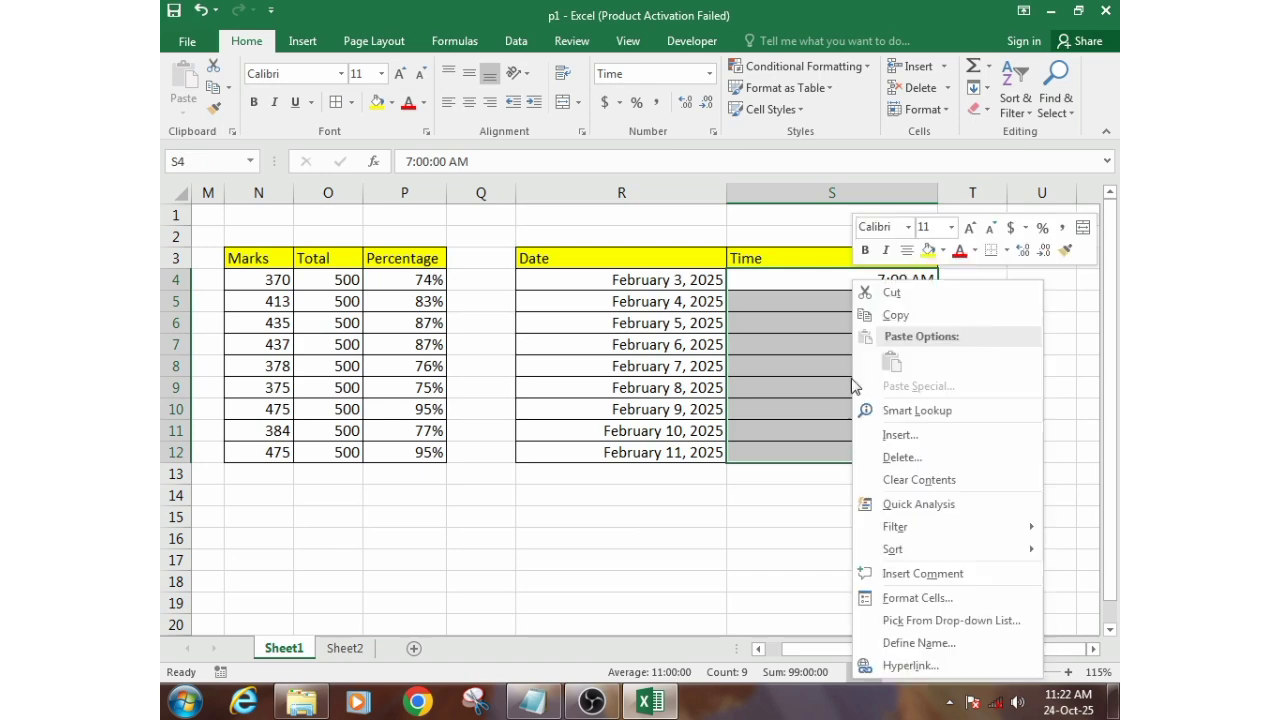
{"action": "left_click", "coordinate": [913, 597]}
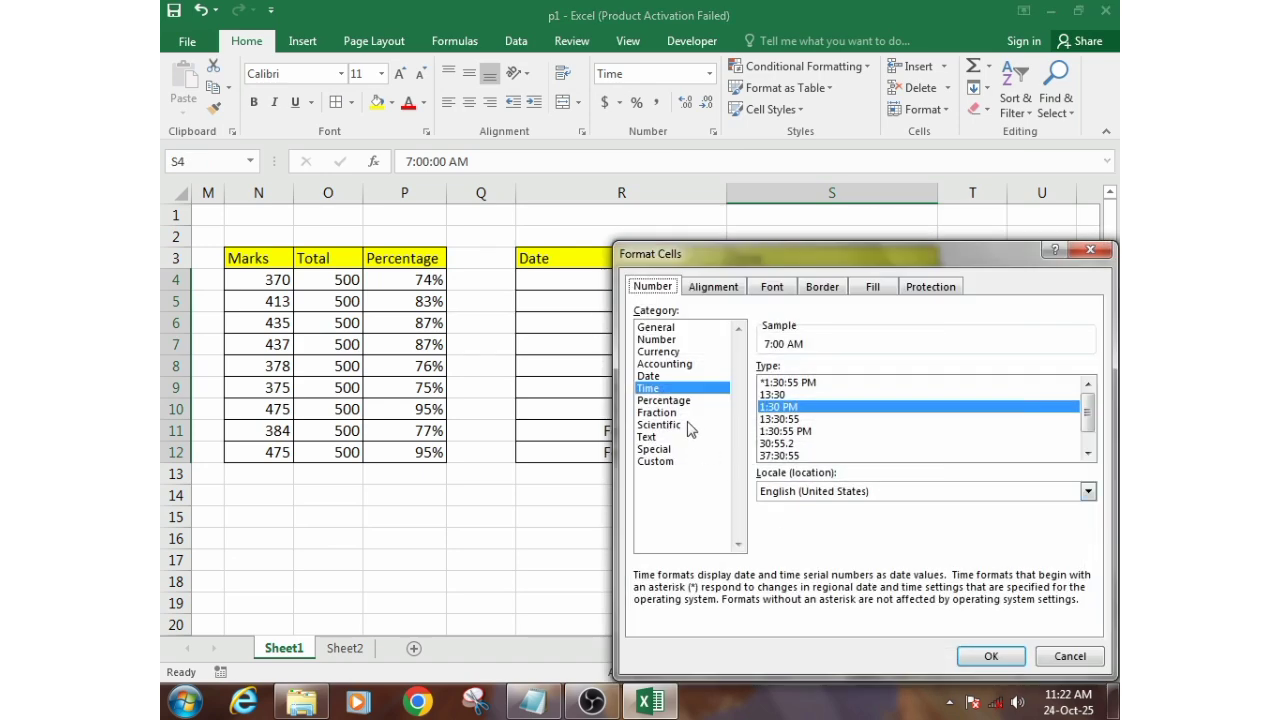
{"action": "left_click_drag", "start_coordinate": [777, 254], "coordinate": [415, 112]}
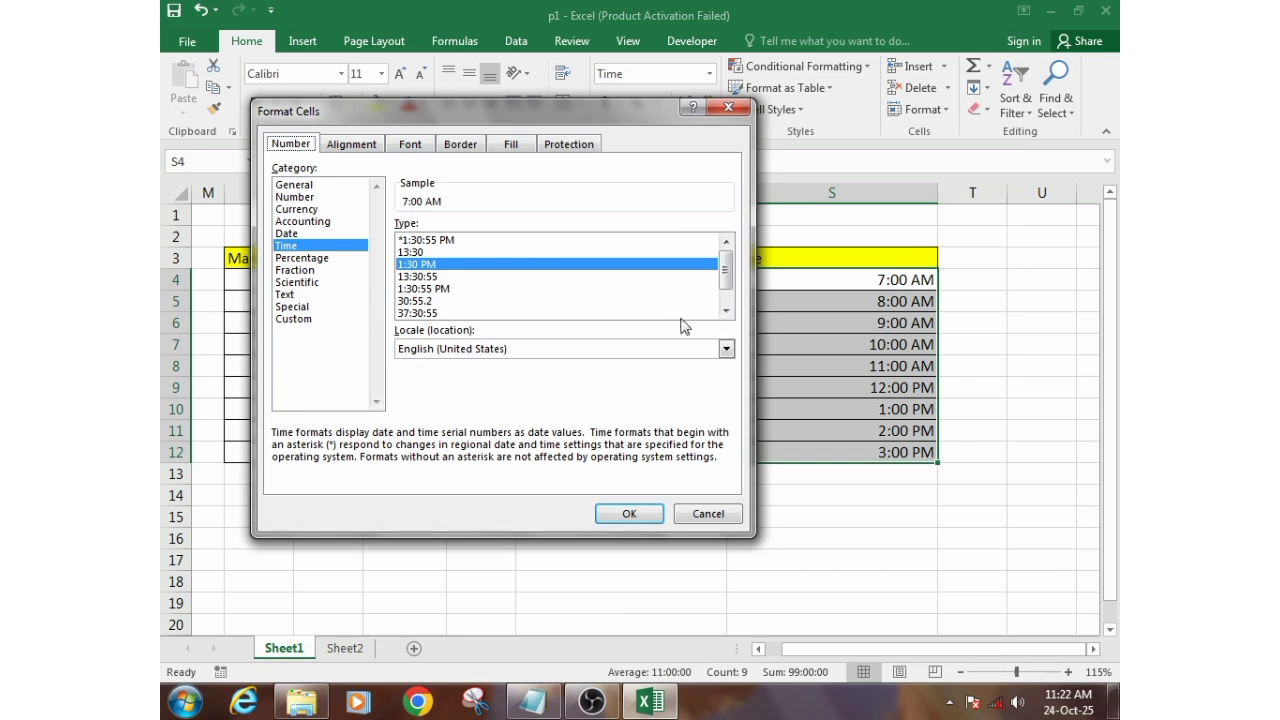
{"action": "left_click", "coordinate": [726, 311]}
{"action": "left_click", "coordinate": [420, 300]}
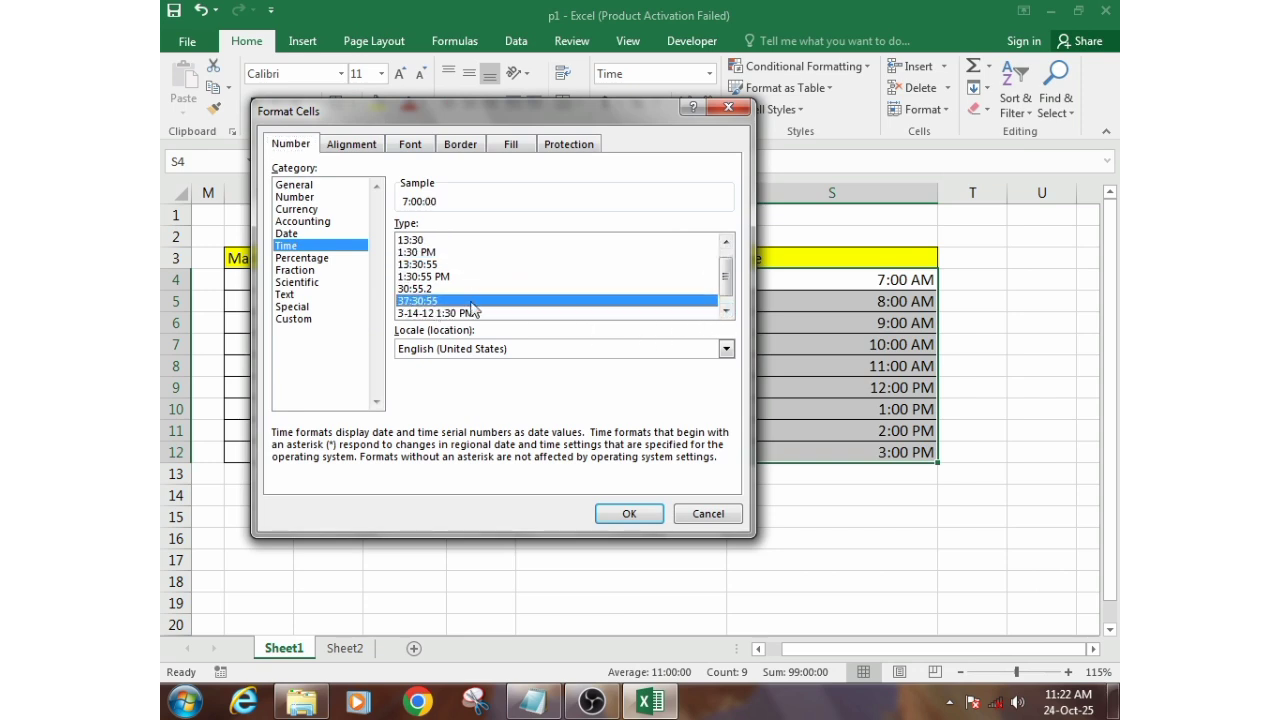
{"action": "left_click", "coordinate": [726, 311]}
{"action": "left_click", "coordinate": [413, 313]}
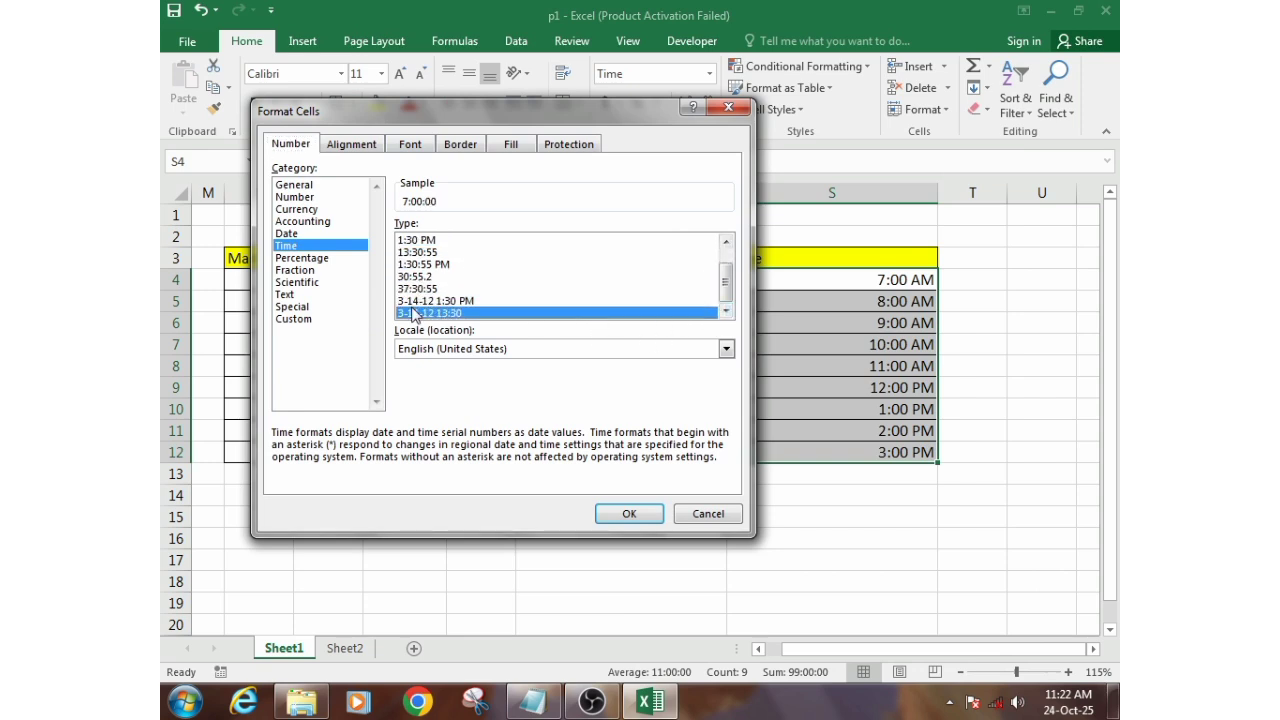
{"action": "left_click", "coordinate": [440, 301]}
{"action": "left_click", "coordinate": [436, 266]}
{"action": "left_click", "coordinate": [450, 287]}
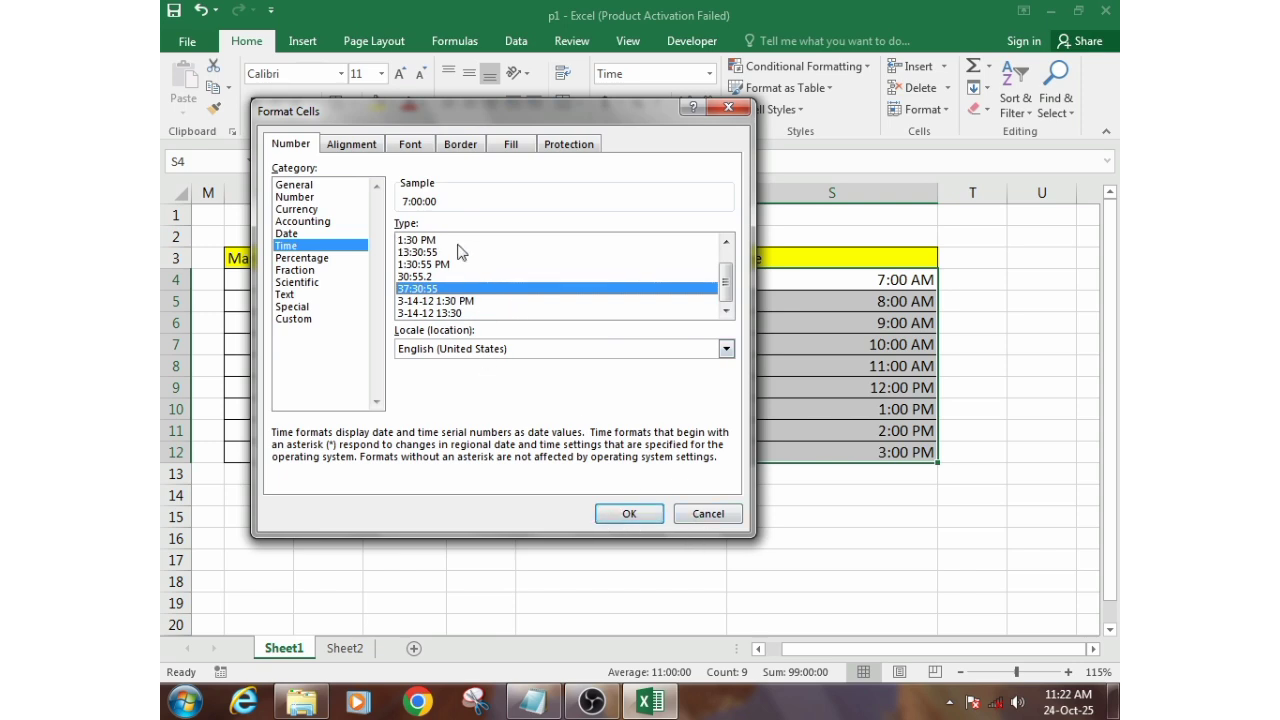
{"action": "left_click", "coordinate": [727, 108]}
- Compare the separate date and time entries in rows 4 to 6 of the Date and Time columns
{"action": "left_click", "coordinate": [738, 332]}
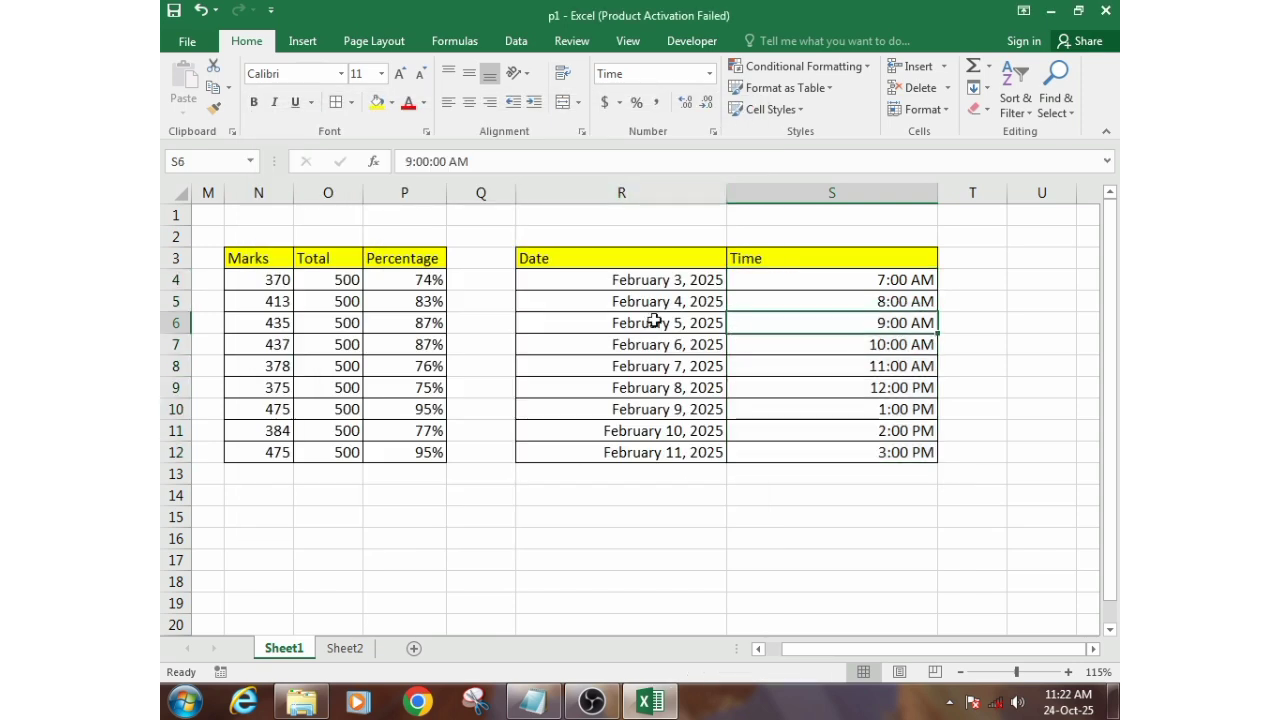
{"action": "left_click", "coordinate": [636, 318]}
{"action": "left_click", "coordinate": [775, 332]}
{"action": "left_click_drag", "start_coordinate": [694, 286], "coordinate": [771, 286]}
{"action": "left_click", "coordinate": [775, 298]}
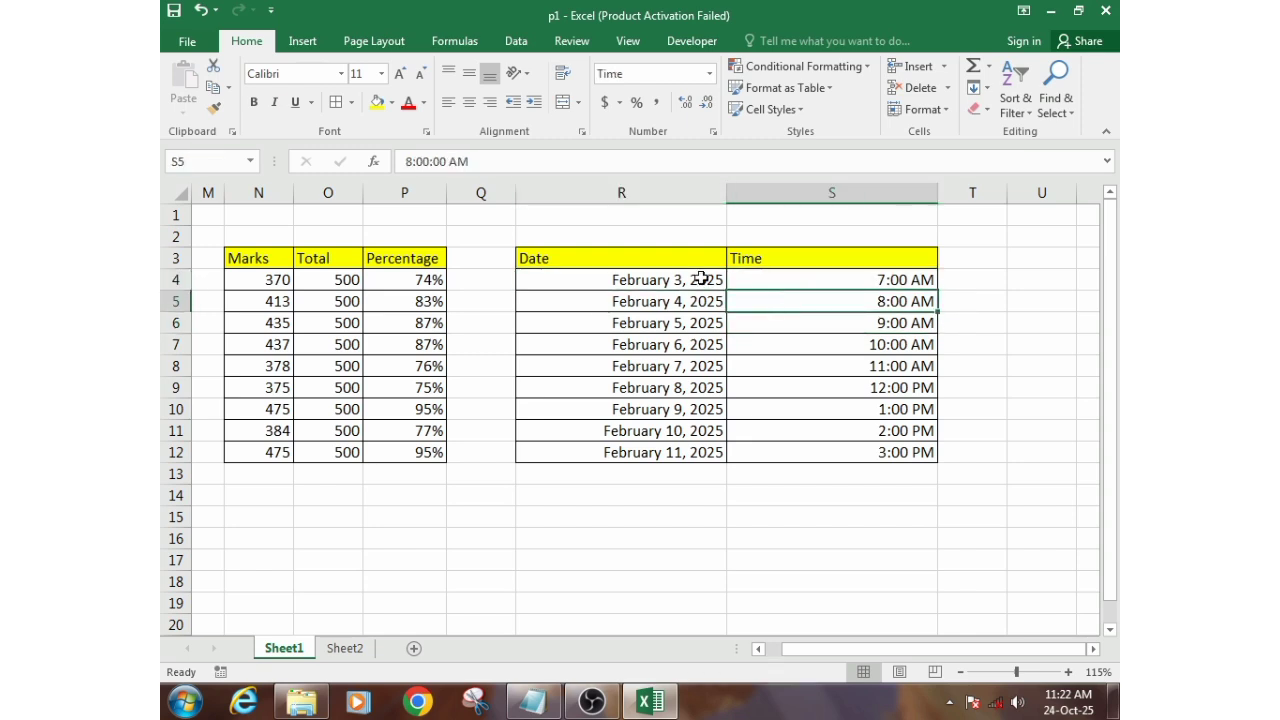
{"action": "left_click", "coordinate": [702, 279]}
{"action": "left_click", "coordinate": [750, 278]}
{"action": "left_click", "coordinate": [682, 275]}
{"action": "left_click", "coordinate": [780, 273]}
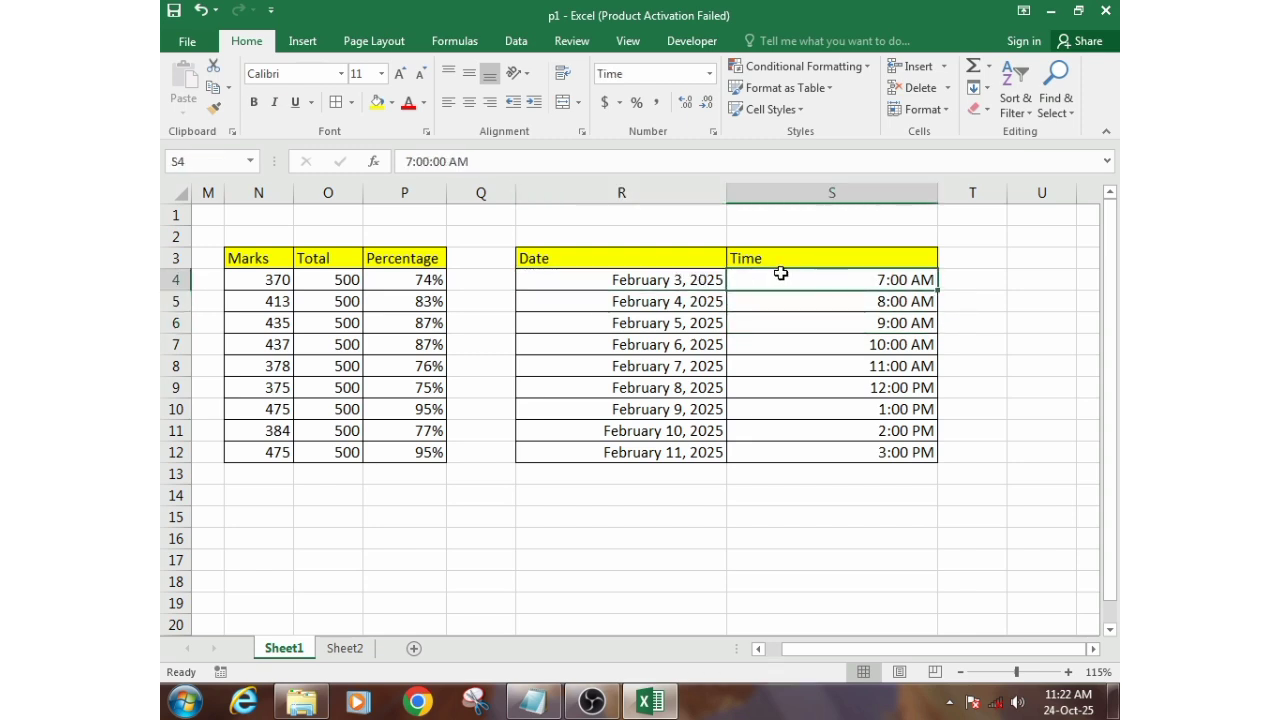
- Enter the formula =R4+S4 in cell T4 to combine the date and time
{"action": "left_click", "coordinate": [973, 282]}
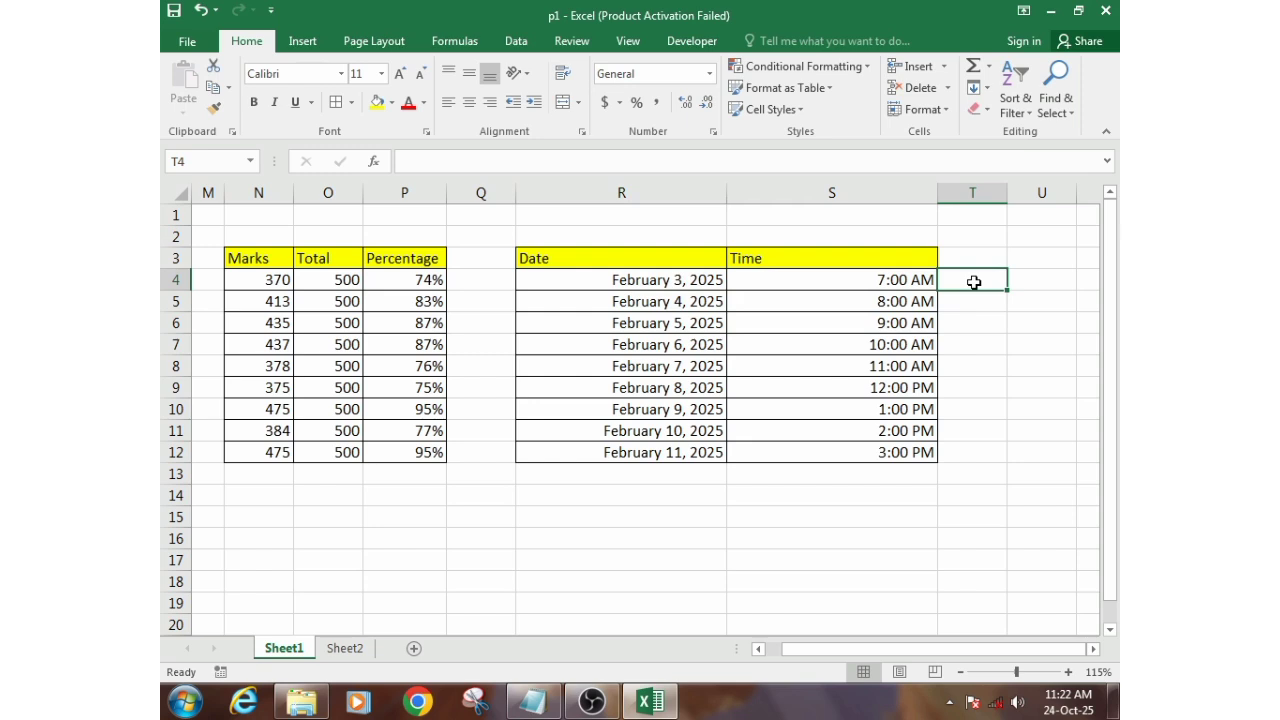
{"action": "type", "text": "="}
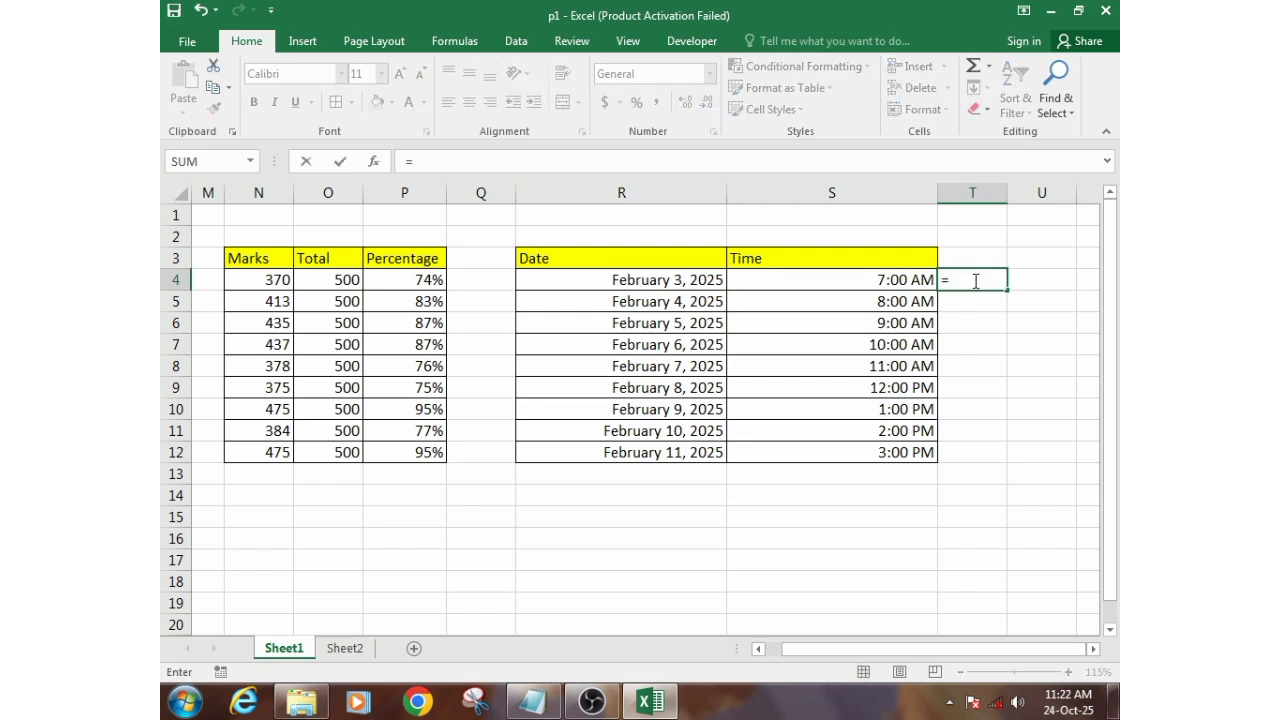
{"action": "left_click", "coordinate": [667, 280]}
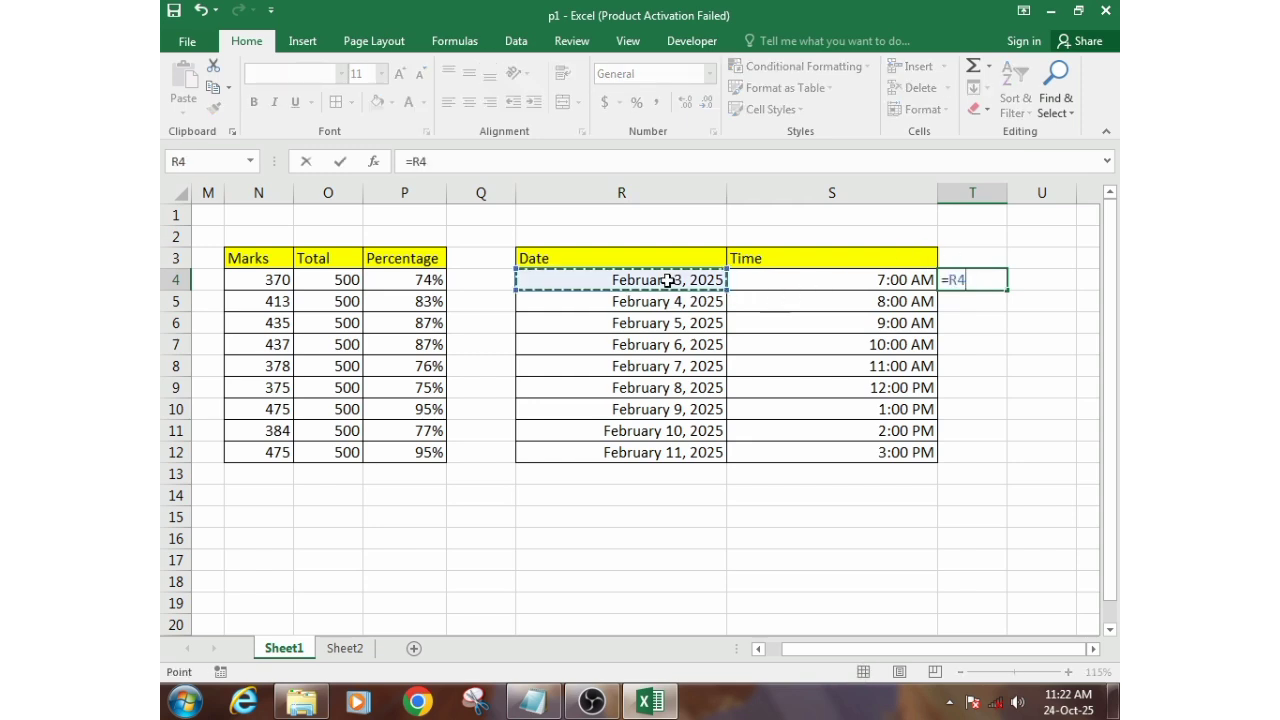
{"action": "type", "text": "+"}
{"action": "left_click", "coordinate": [782, 283]}
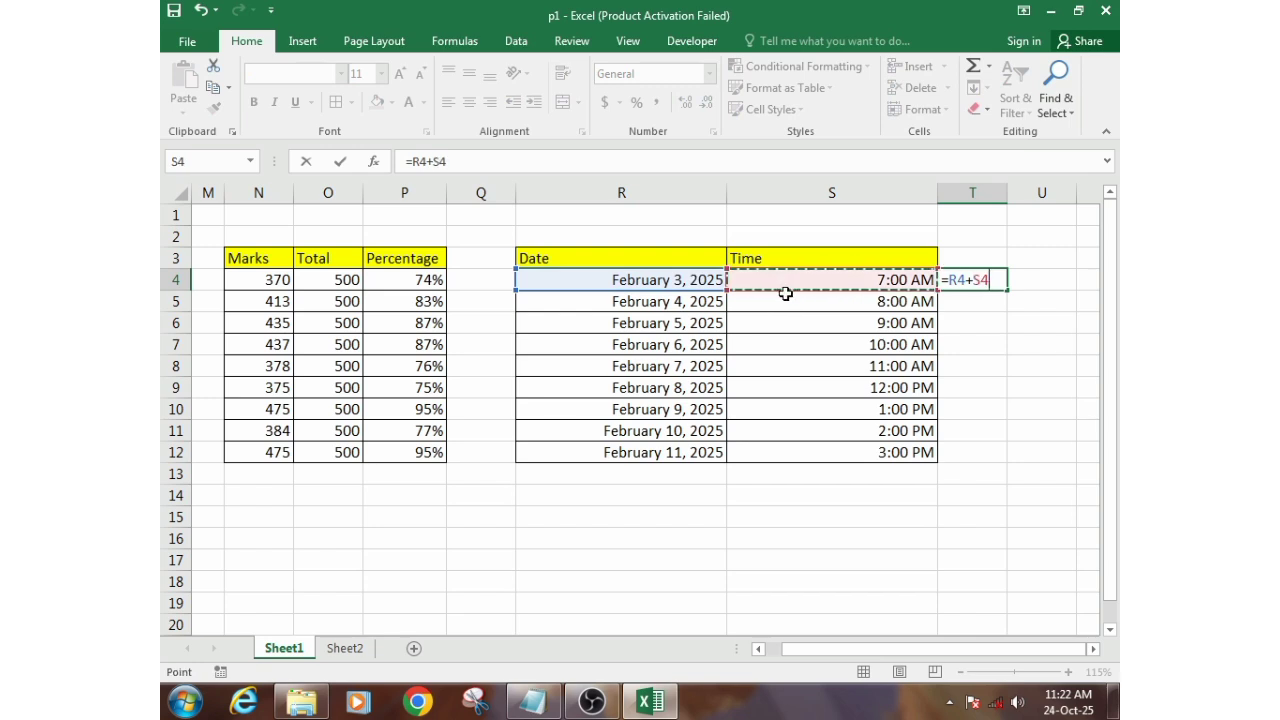
{"action": "key", "text": "Return"}
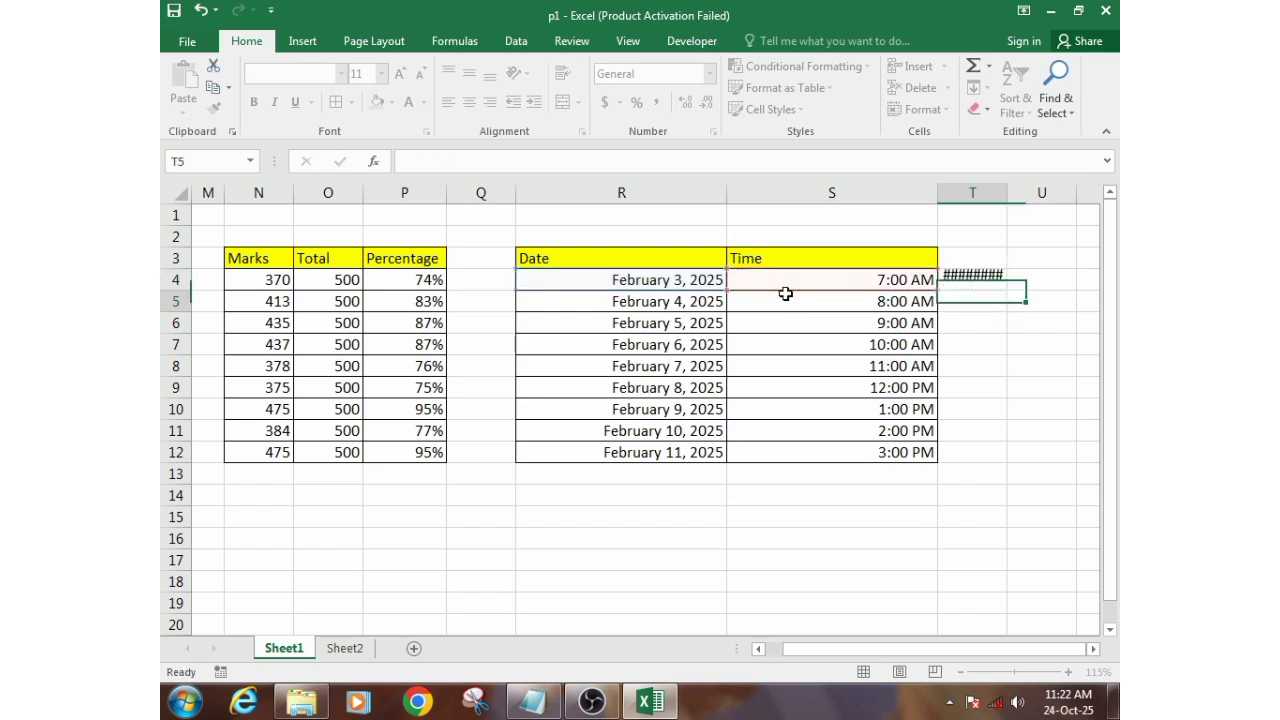
- AutoFill the date-plus-time formula from T4 down to T12 and fit column T's width to its contents
{"action": "left_click", "coordinate": [1001, 280]}
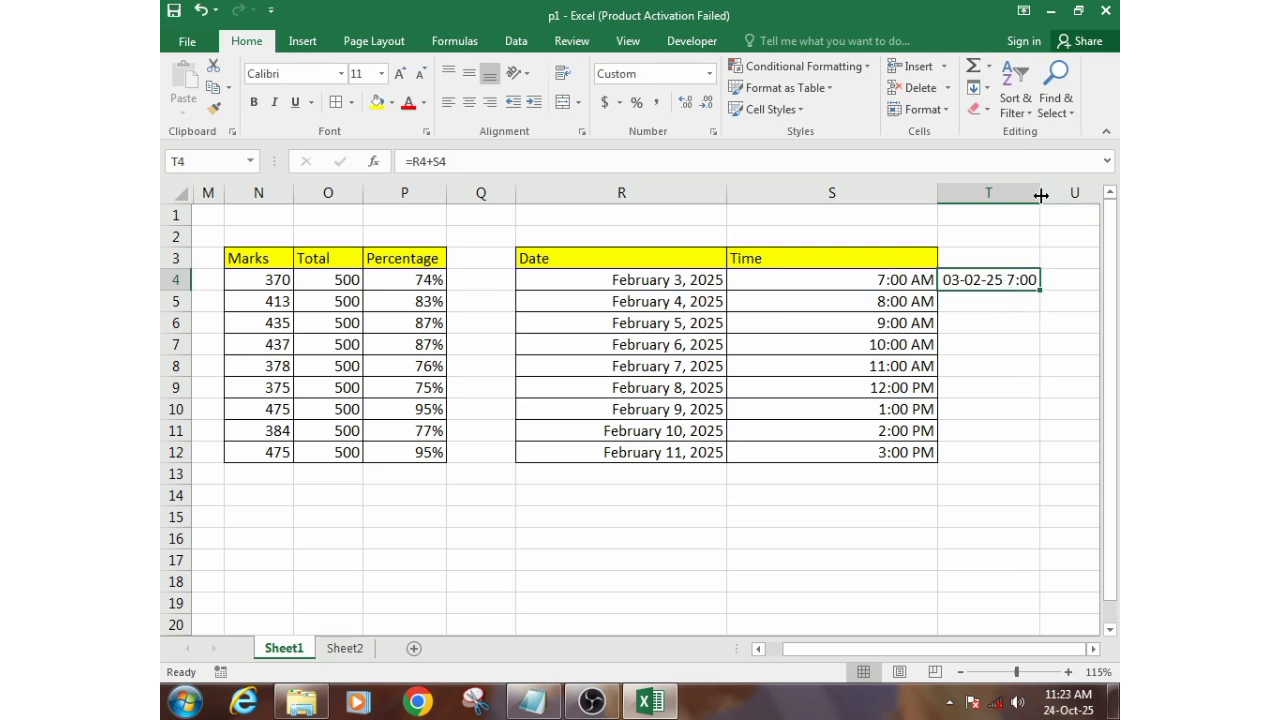
{"action": "left_click_drag", "start_coordinate": [1039, 291], "coordinate": [1016, 458]}
{"action": "left_click", "coordinate": [1034, 388]}
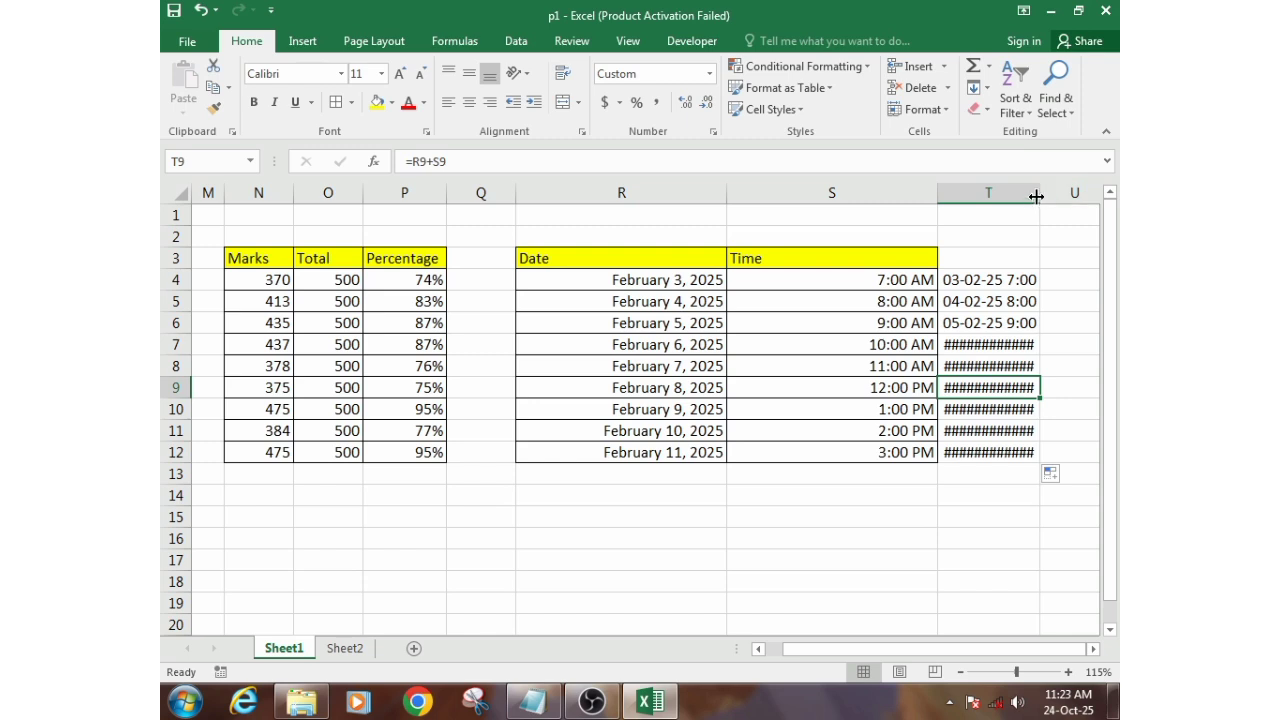
{"action": "double_click", "coordinate": [1040, 193]}
- Examine the combined date and time values in column T, from T4 to T12
{"action": "left_click", "coordinate": [1020, 341]}
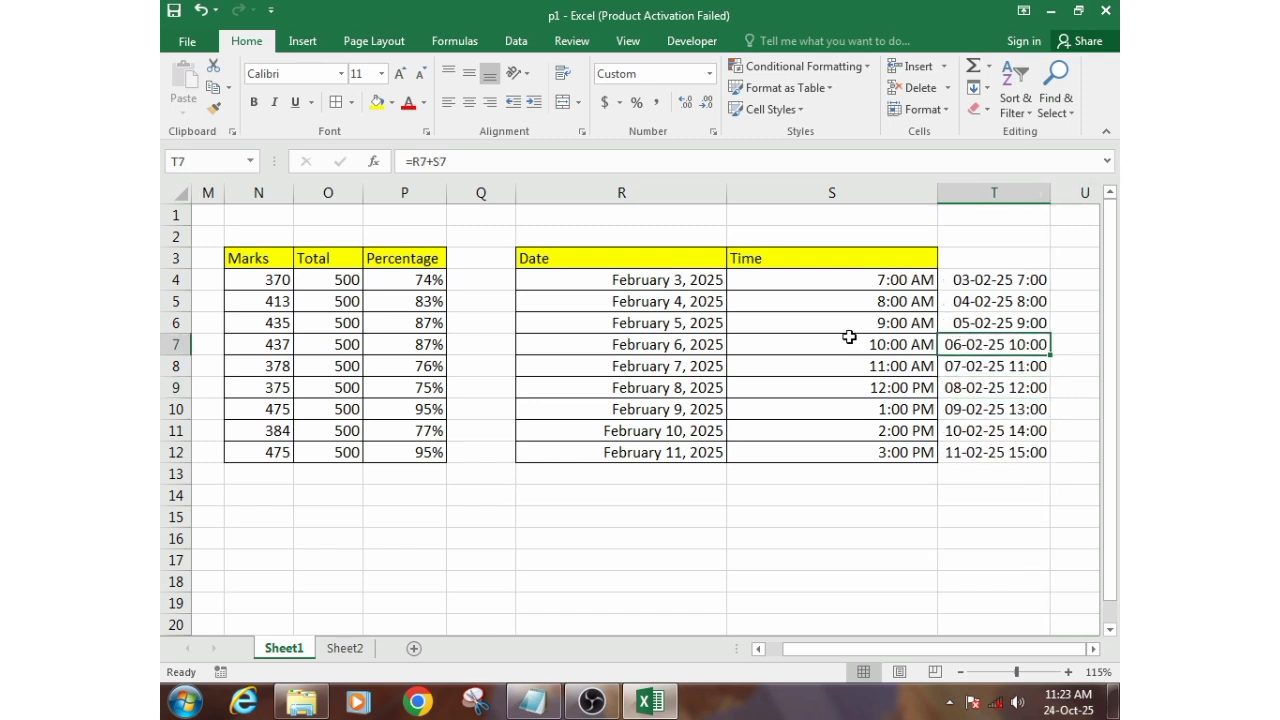
{"action": "left_click_drag", "start_coordinate": [1000, 274], "coordinate": [1012, 455]}
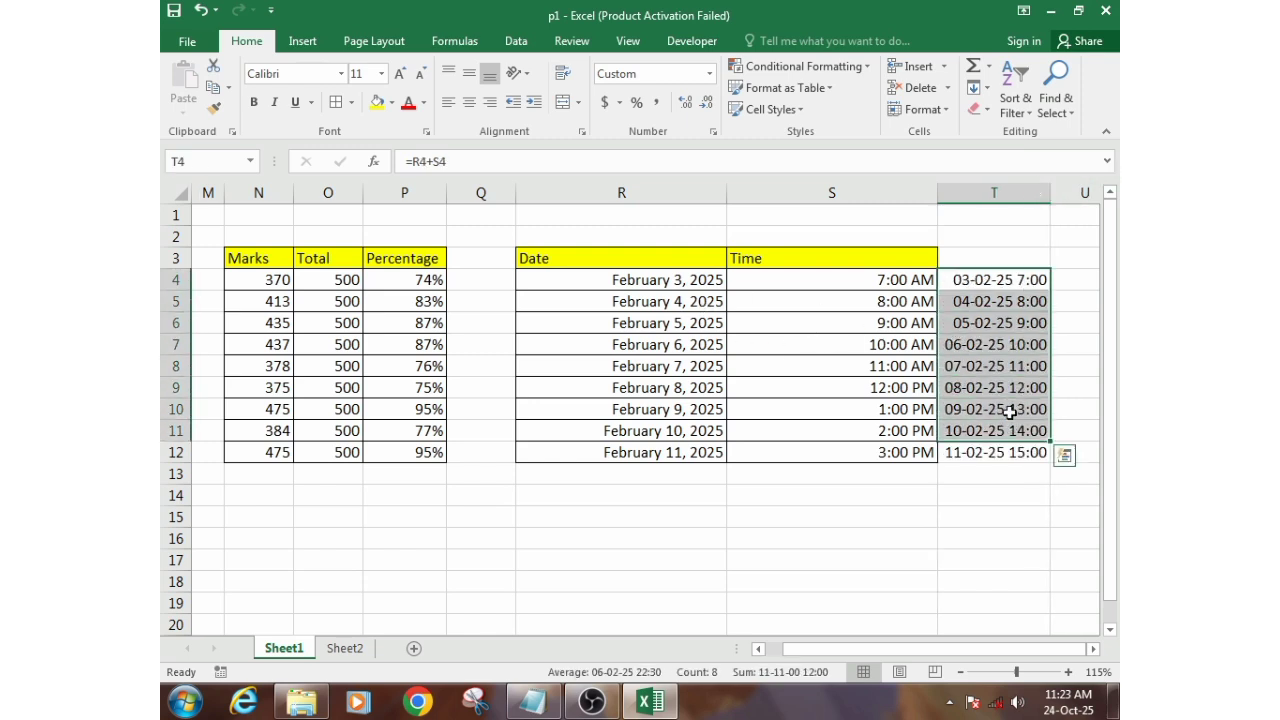
{"action": "left_click", "coordinate": [1000, 281]}
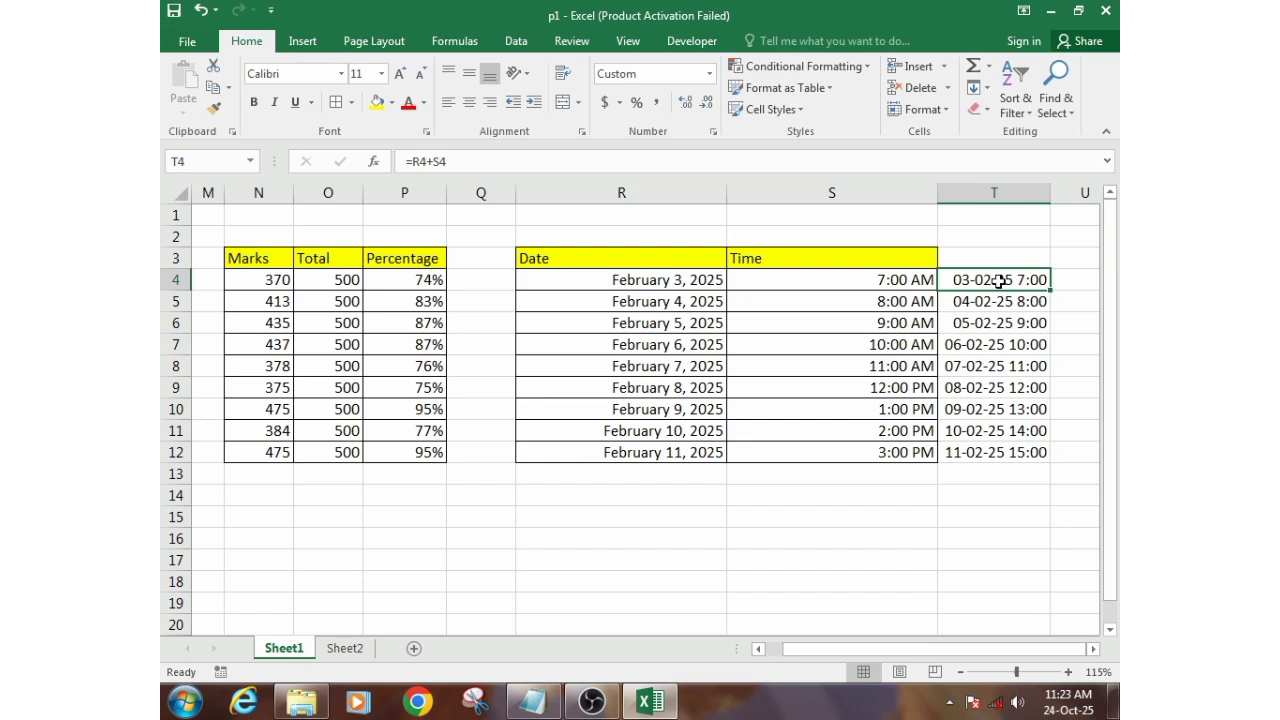